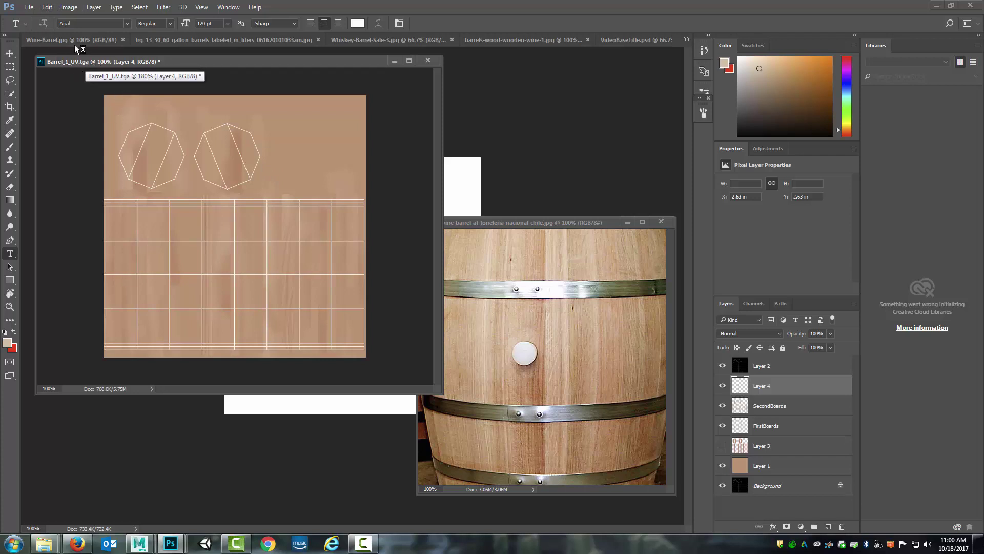
Save the barrel texture as a Photoshop file named Barrel_1 in the project's psd folder
{"action": "left_click", "coordinate": [29, 8]}
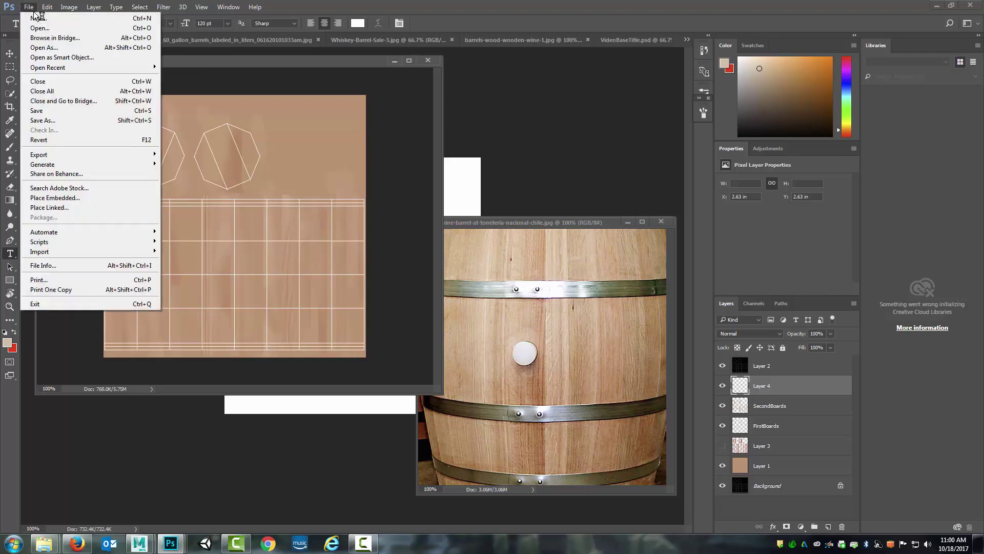
{"action": "left_click", "coordinate": [57, 120]}
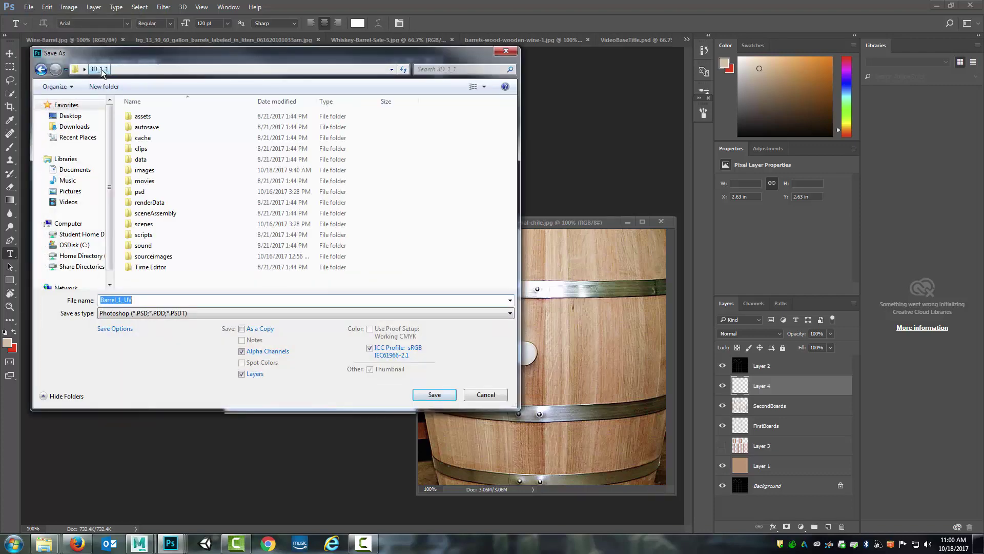
{"action": "double_click", "coordinate": [143, 192]}
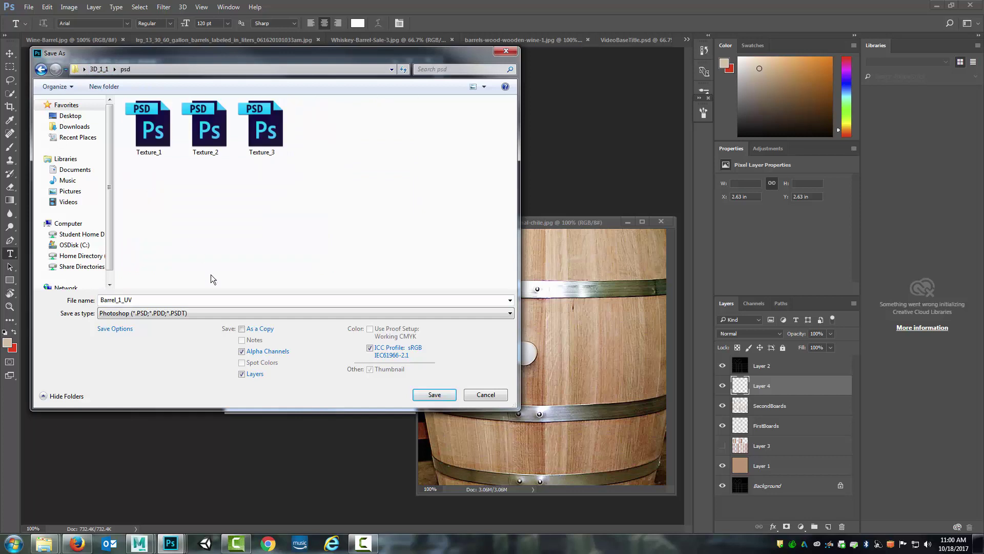
{"action": "left_click", "coordinate": [200, 301]}
{"action": "left_click", "coordinate": [163, 299]}
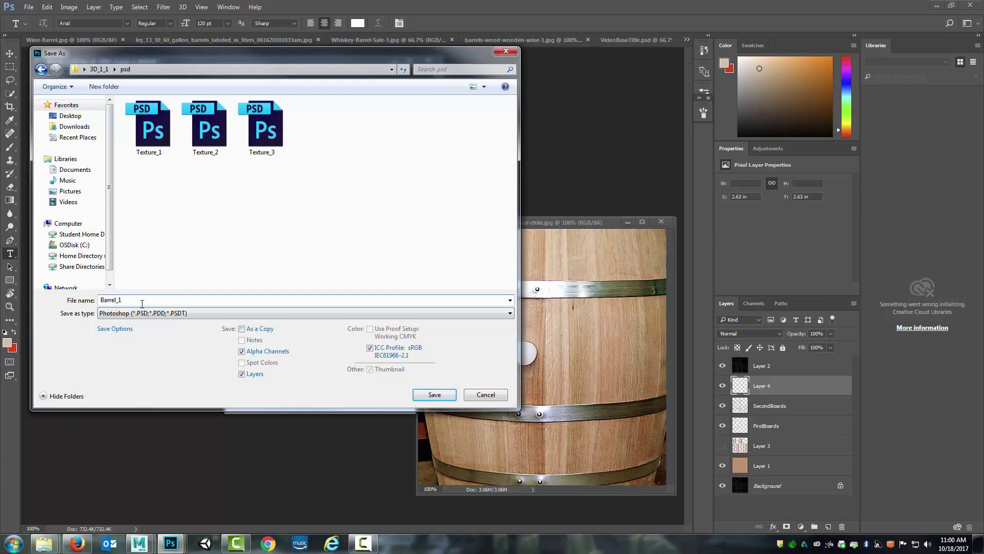
{"action": "left_click", "coordinate": [433, 395]}
{"action": "left_click", "coordinate": [609, 187]}
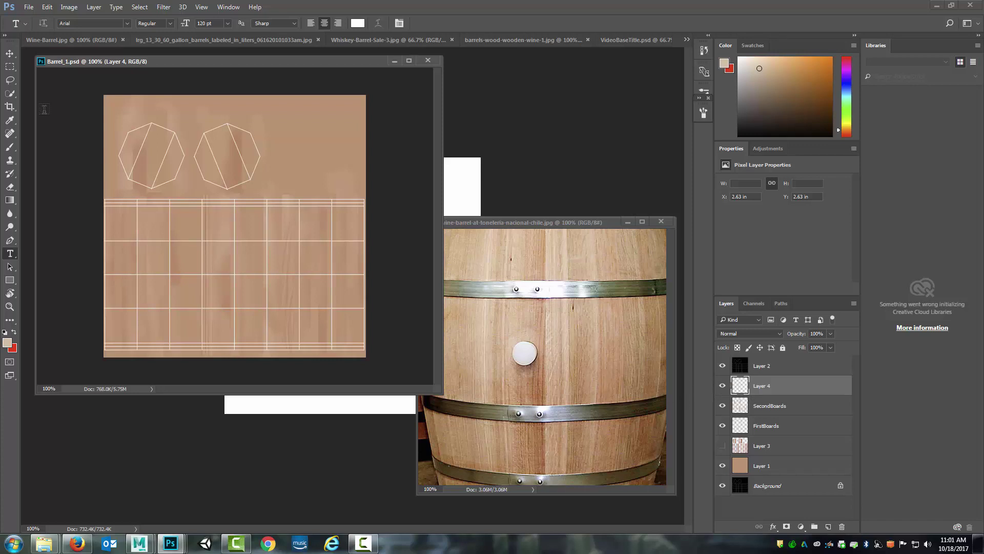
Using the oak barrel photo as reference, marquee-select a full-width horizontal band just below the upper edge of the barrel-side UVs
{"action": "left_click", "coordinate": [9, 67]}
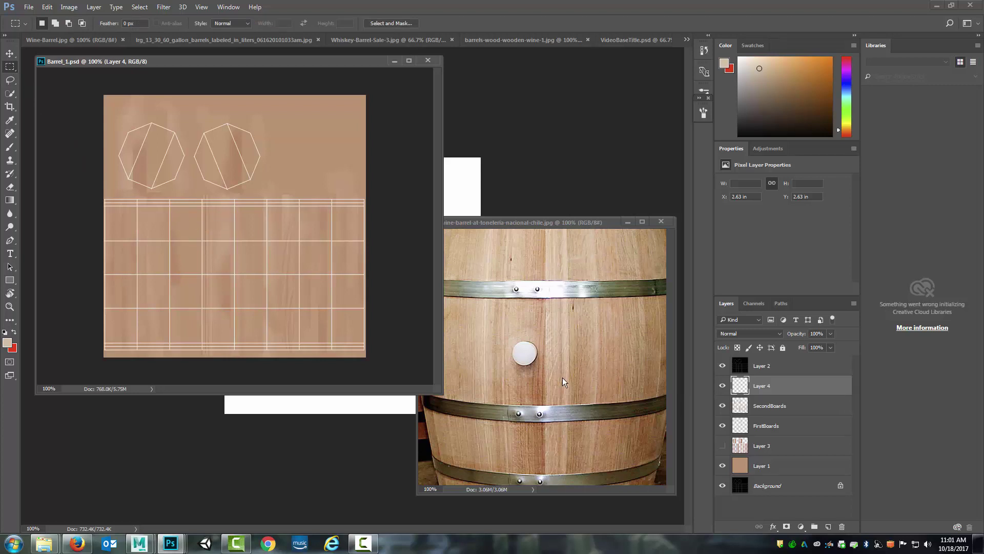
{"action": "left_click", "coordinate": [549, 291]}
{"action": "scroll", "coordinate": [557, 315], "scroll_direction": "up", "scroll_amount": 3}
{"action": "scroll", "coordinate": [557, 314], "scroll_direction": "up", "scroll_amount": 2}
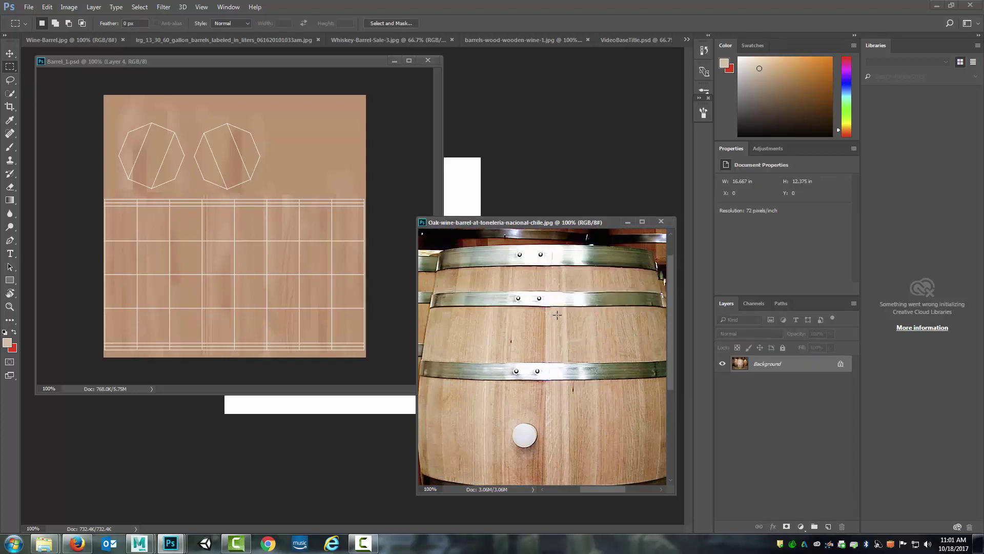
{"action": "scroll", "coordinate": [557, 329], "scroll_direction": "down", "scroll_amount": 3}
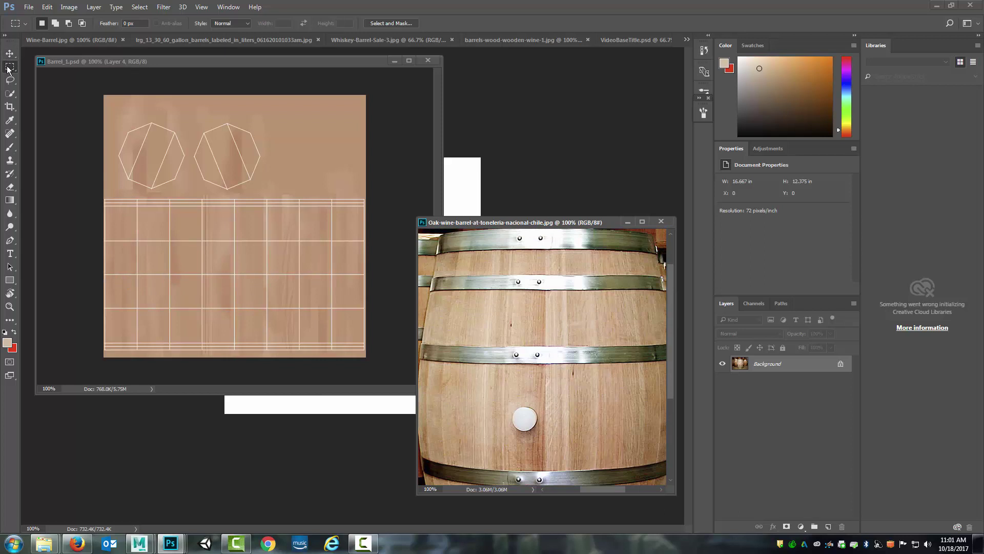
{"action": "left_click", "coordinate": [103, 204]}
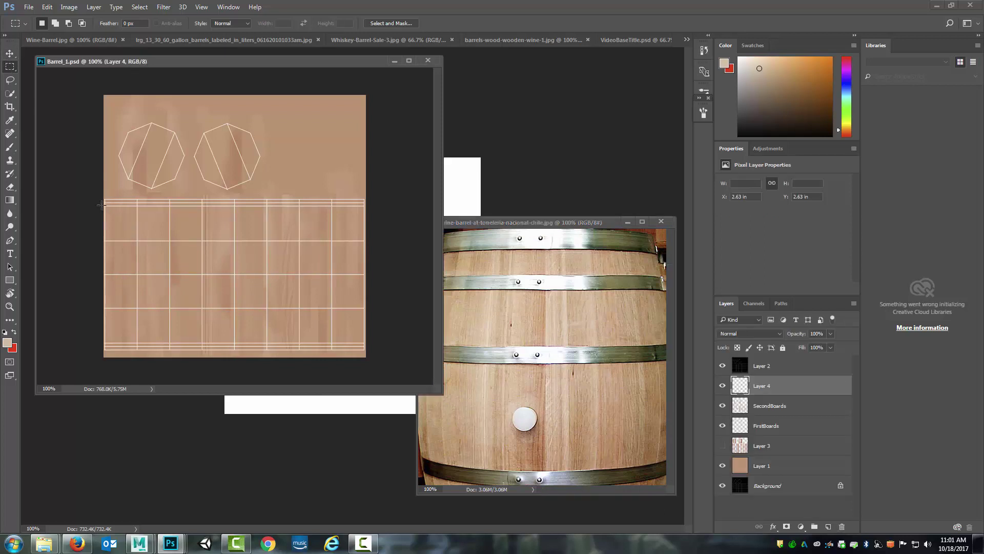
{"action": "left_click_drag", "start_coordinate": [103, 204], "coordinate": [366, 208]}
{"action": "key", "text": "ctrl+d"}
{"action": "left_click_drag", "start_coordinate": [103, 204], "coordinate": [366, 214]}
Add two thinner full-width strips below the first band to the selection, the lower one along the next main horizontal UV line
{"action": "key", "text": "shift"}
{"action": "left_click_drag", "start_coordinate": [102, 223], "coordinate": [193, 225]}
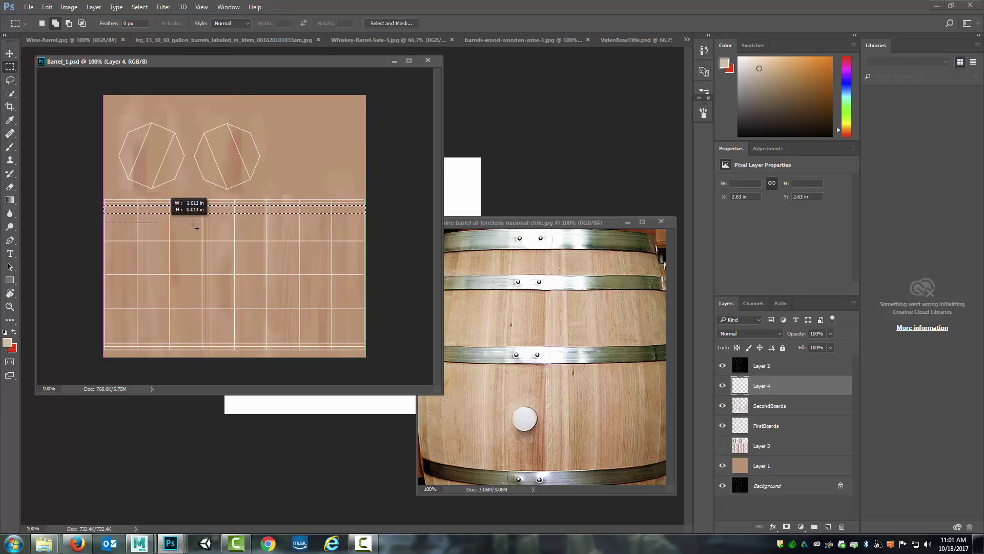
{"action": "left_click_drag", "start_coordinate": [355, 228], "coordinate": [370, 228]}
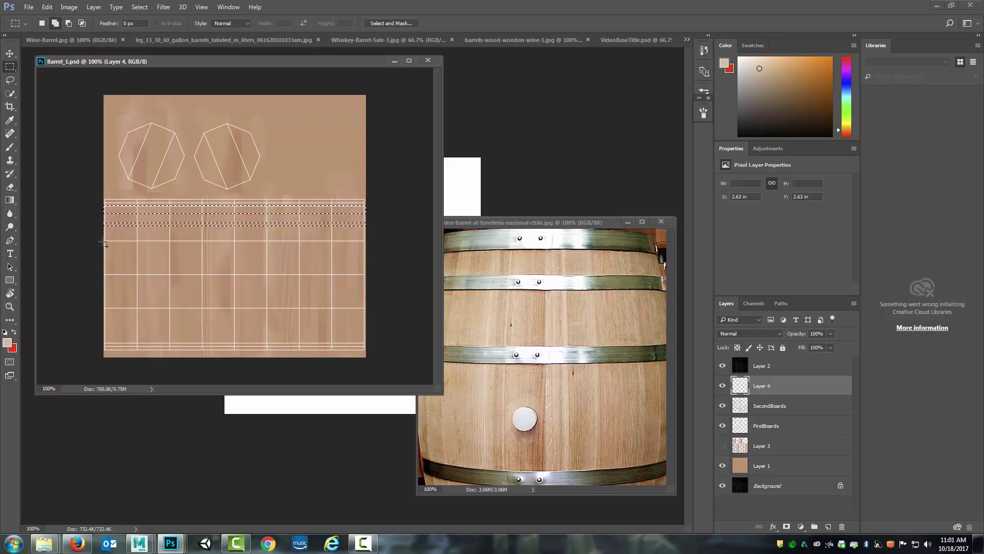
{"action": "left_click_drag", "start_coordinate": [103, 241], "coordinate": [201, 245]}
{"action": "left_click_drag", "start_coordinate": [336, 250], "coordinate": [370, 248]}
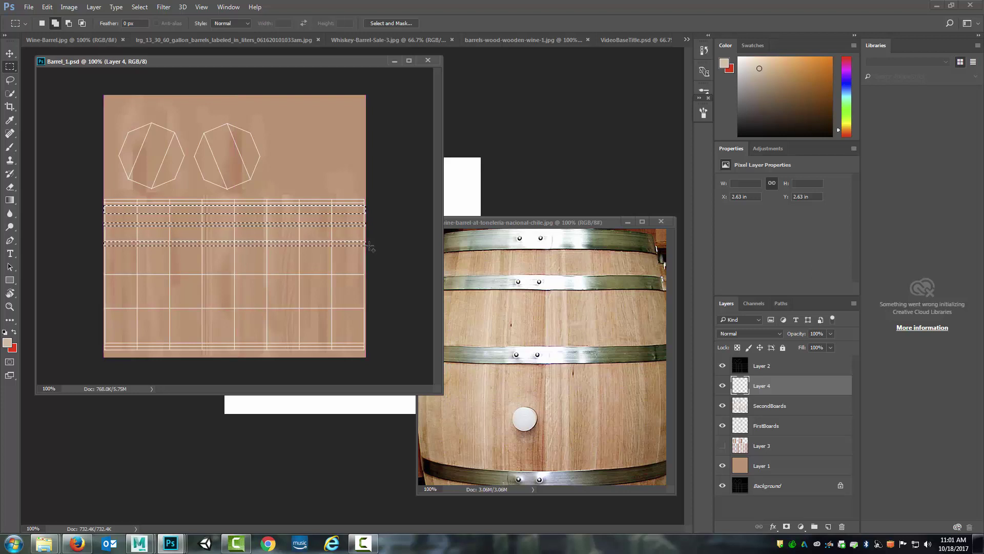
Create a new layer above Layer 4 and set up a Fill of the selected bands with custom Color contents
{"action": "left_click", "coordinate": [829, 526]}
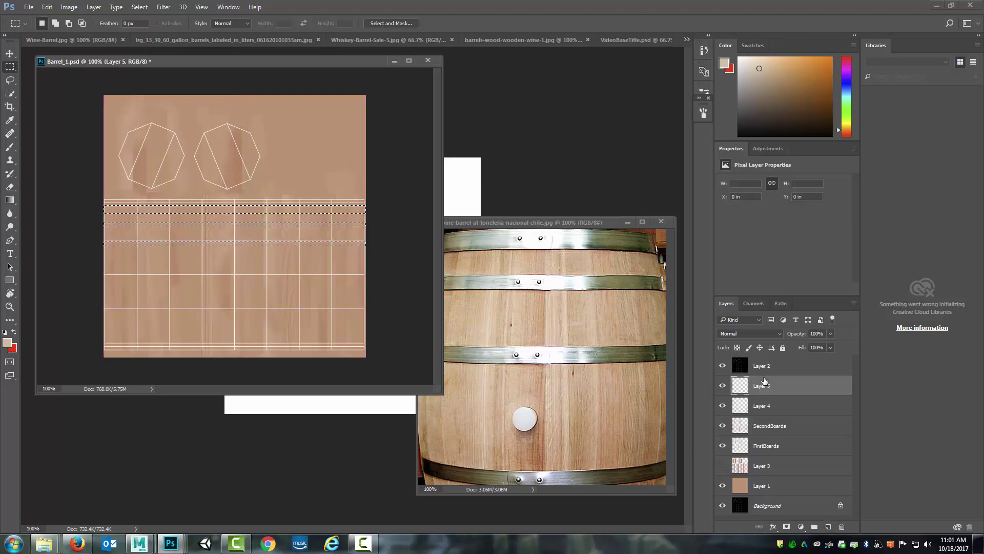
{"action": "left_click", "coordinate": [47, 7]}
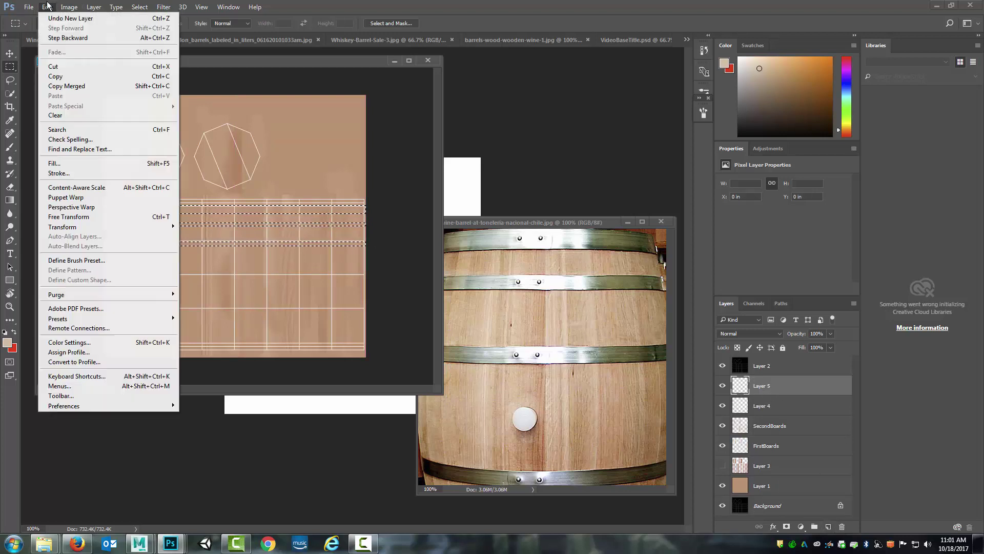
{"action": "left_click", "coordinate": [71, 163]}
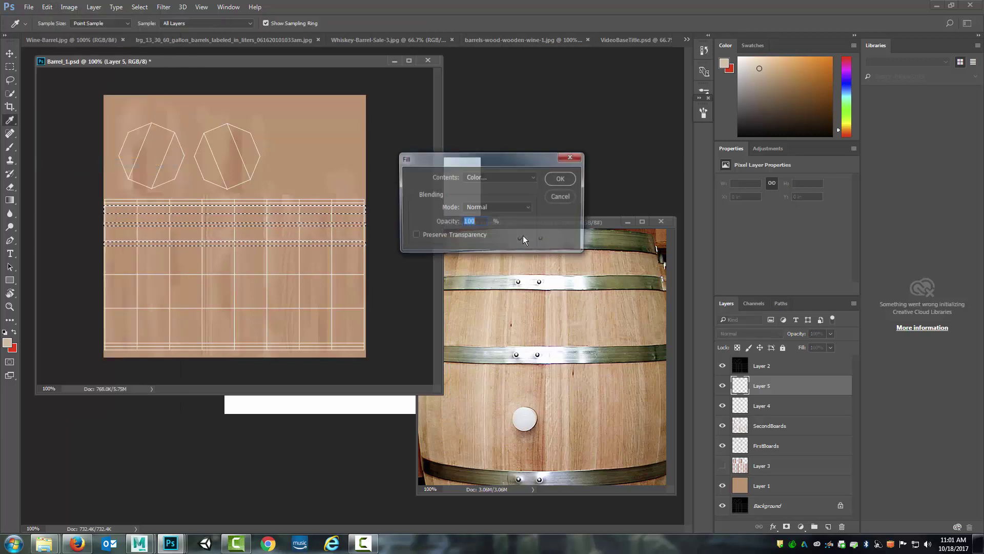
{"action": "left_click_drag", "start_coordinate": [536, 158], "coordinate": [497, 90]}
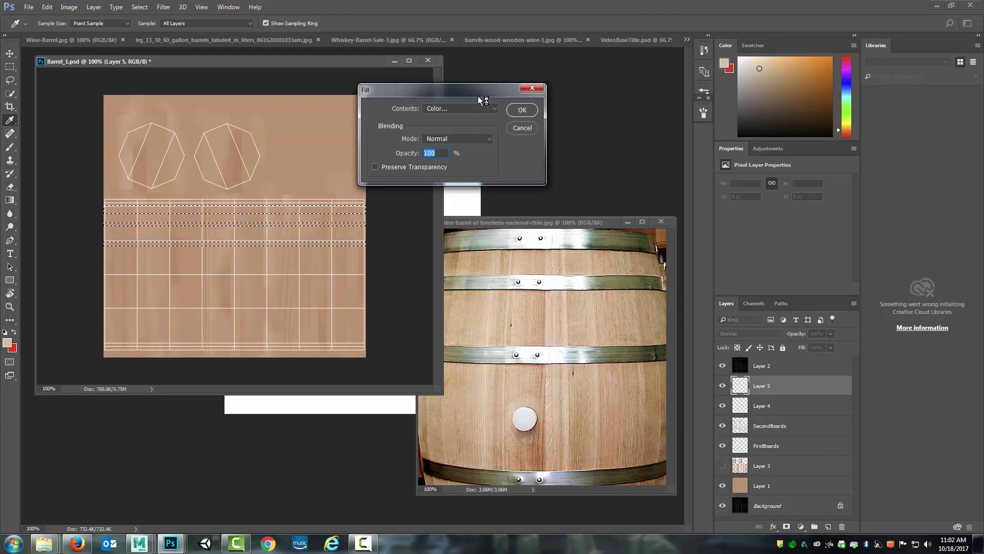
{"action": "left_click", "coordinate": [491, 108]}
{"action": "left_click", "coordinate": [482, 132]}
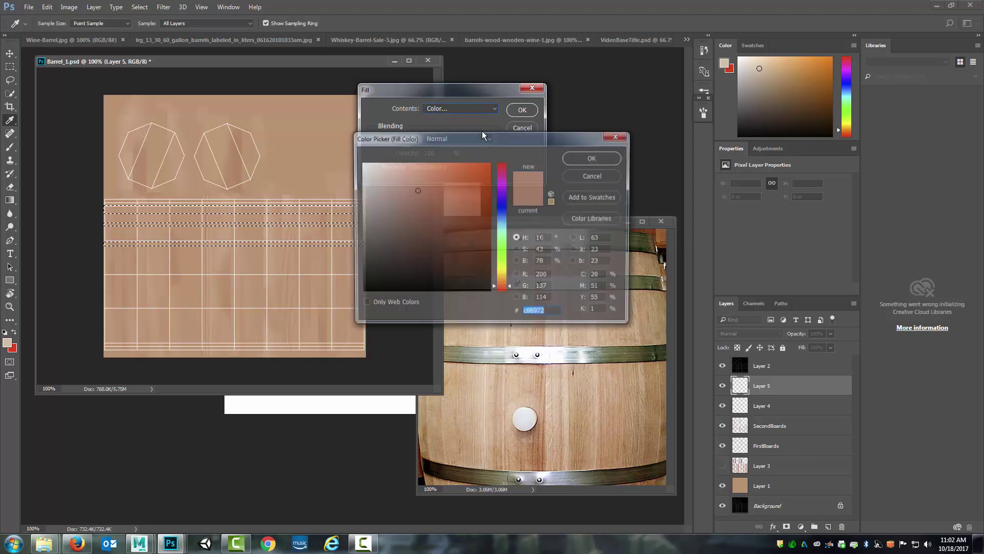
Choose the muted purple 594866 as the fill colour and fill the three selected bands with it
{"action": "left_click_drag", "start_coordinate": [545, 141], "coordinate": [453, 163]}
{"action": "left_click_drag", "start_coordinate": [601, 238], "coordinate": [598, 239]}
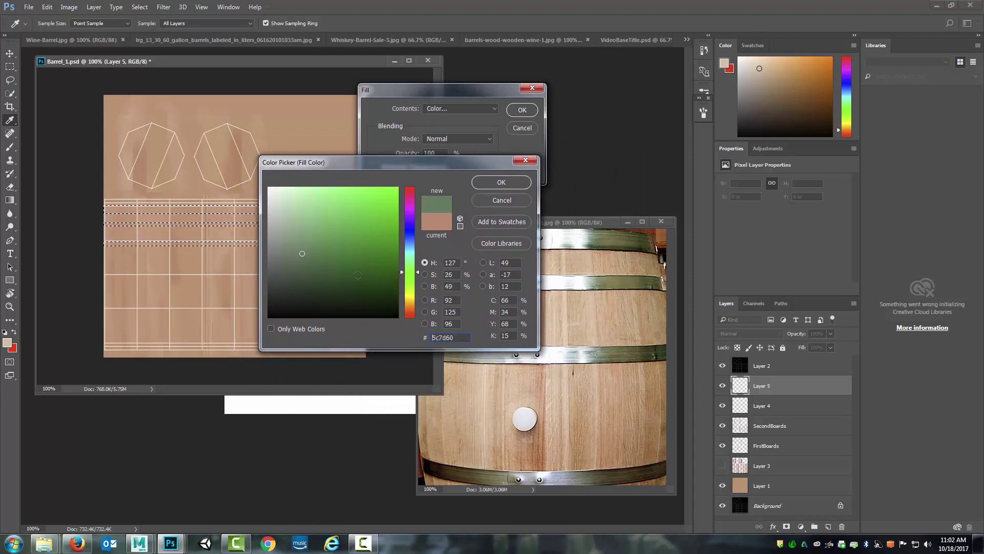
{"action": "left_click_drag", "start_coordinate": [357, 275], "coordinate": [355, 269]}
{"action": "left_click", "coordinate": [413, 218]}
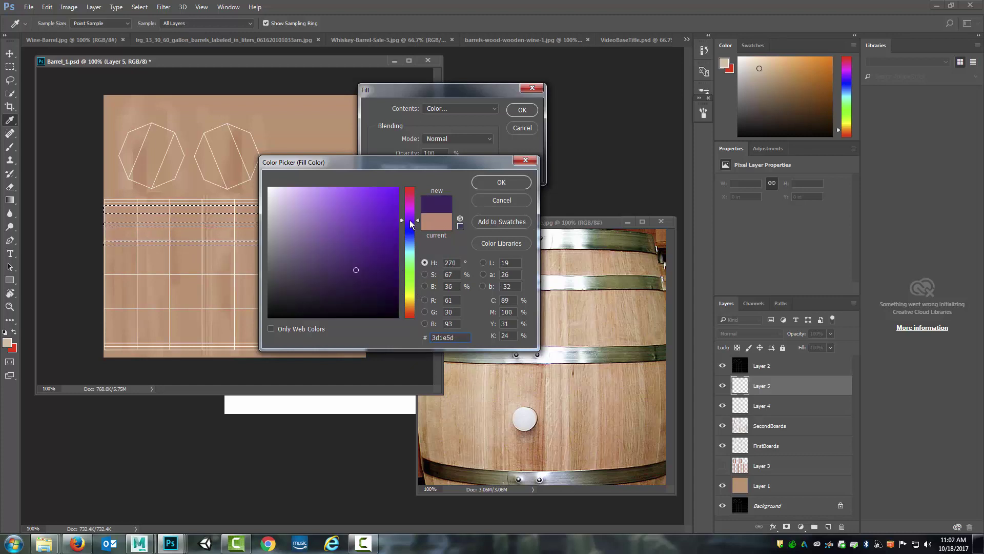
{"action": "left_click", "coordinate": [353, 268]}
{"action": "mouse_move", "coordinate": [352, 267]}
{"action": "left_mouse_down"}
{"action": "mouse_move", "coordinate": [340, 277]}
{"action": "mouse_move", "coordinate": [342, 263]}
{"action": "mouse_move", "coordinate": [306, 265]}
{"action": "left_mouse_up"}
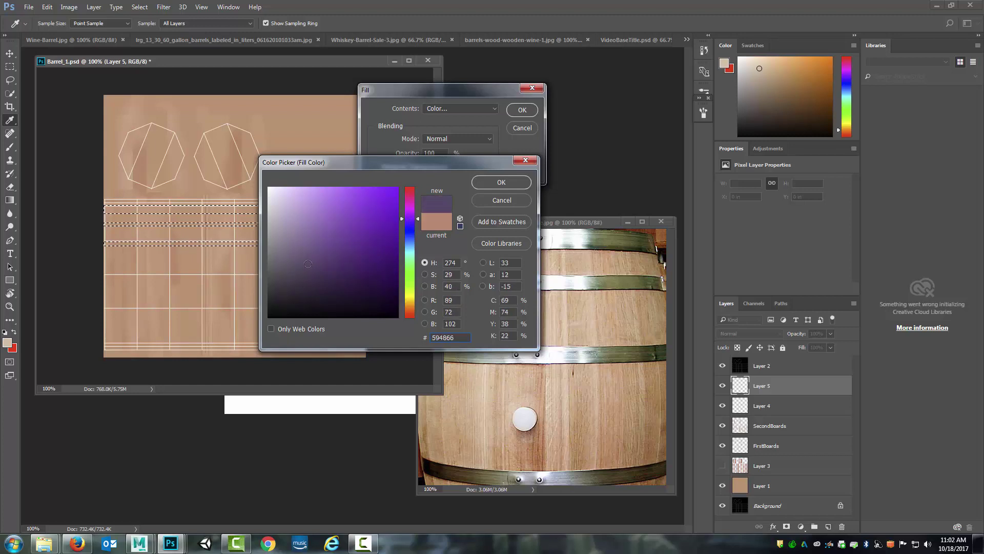
{"action": "left_click", "coordinate": [487, 181]}
{"action": "left_click", "coordinate": [517, 112]}
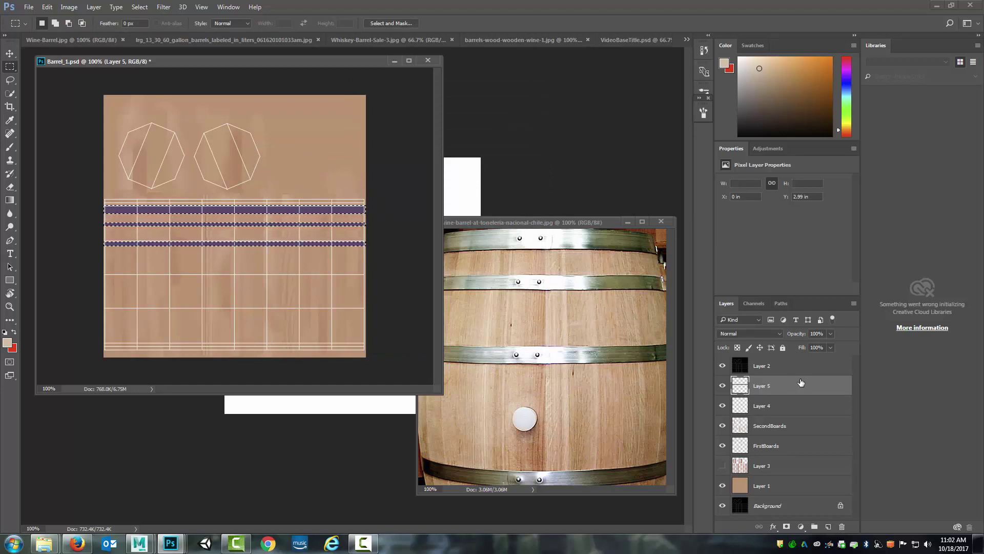
Duplicate the three purple bands onto a new layer and move the copy down to the lower part of the barrel-side UVs
{"action": "key", "text": "ctrl+shift+alt+n"}
{"action": "left_click", "coordinate": [206, 169]}
{"action": "left_click", "coordinate": [8, 54]}
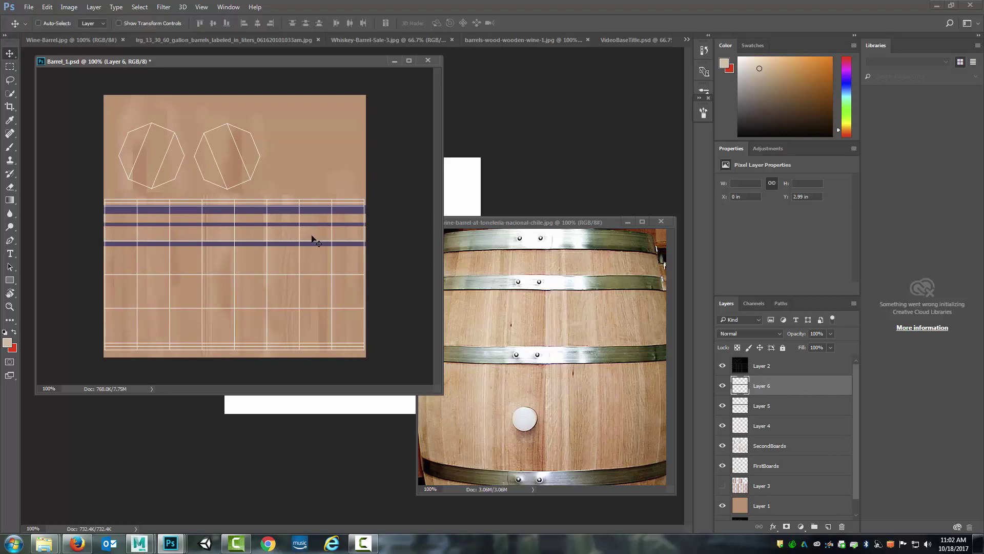
{"action": "left_click_drag", "start_coordinate": [280, 217], "coordinate": [271, 306]}
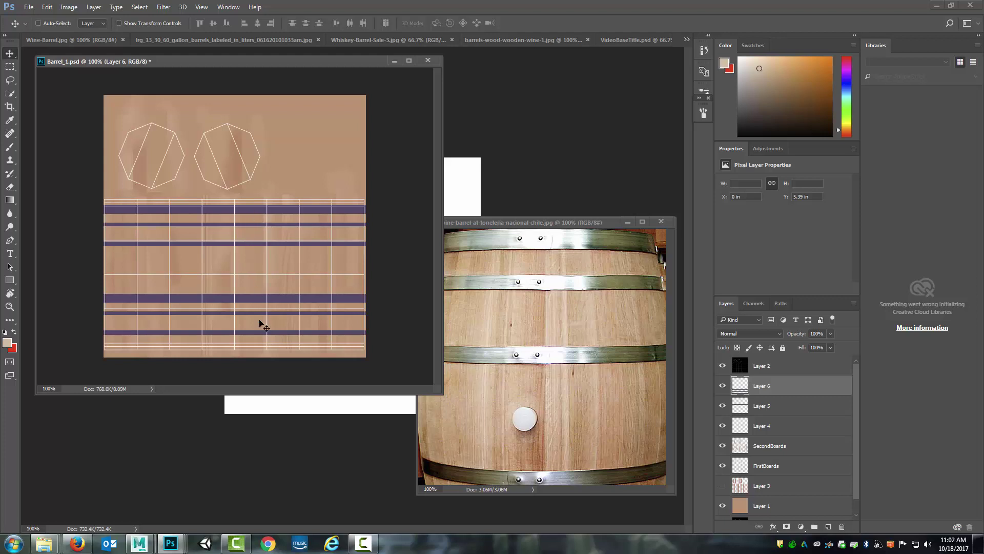
Rotate the copied bands 180° so that the wide band lies lowest
{"action": "left_click", "coordinate": [47, 7]}
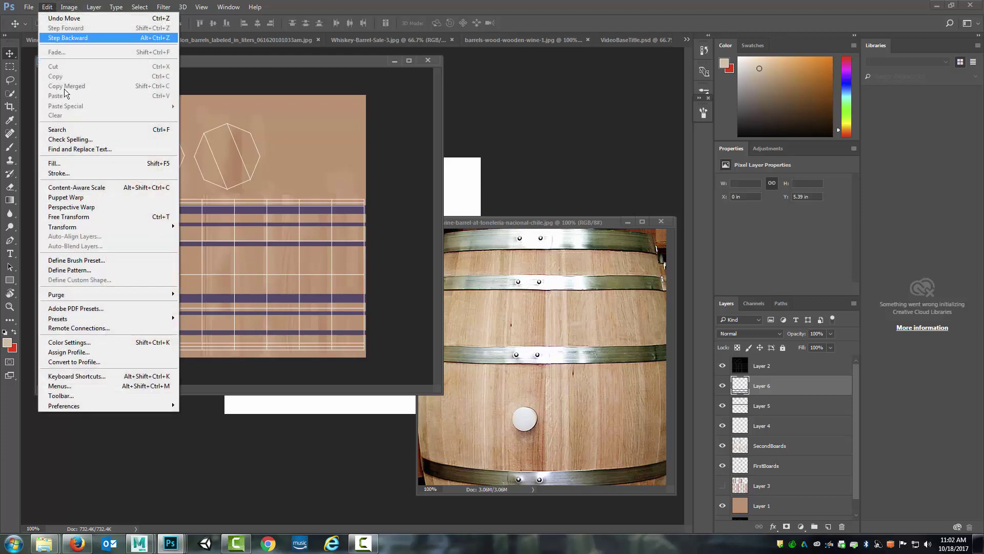
{"action": "mouse_move", "coordinate": [146, 228]}
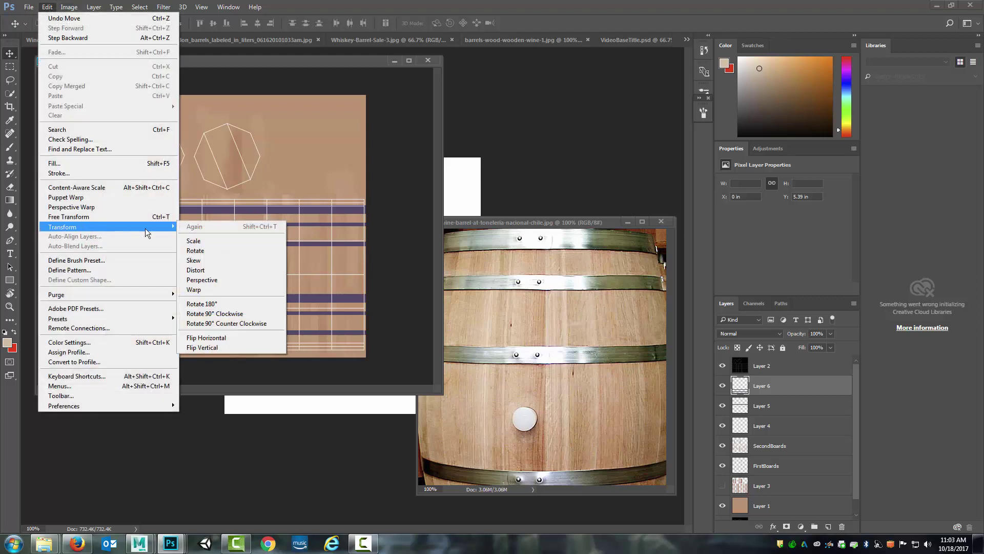
{"action": "left_click", "coordinate": [205, 305]}
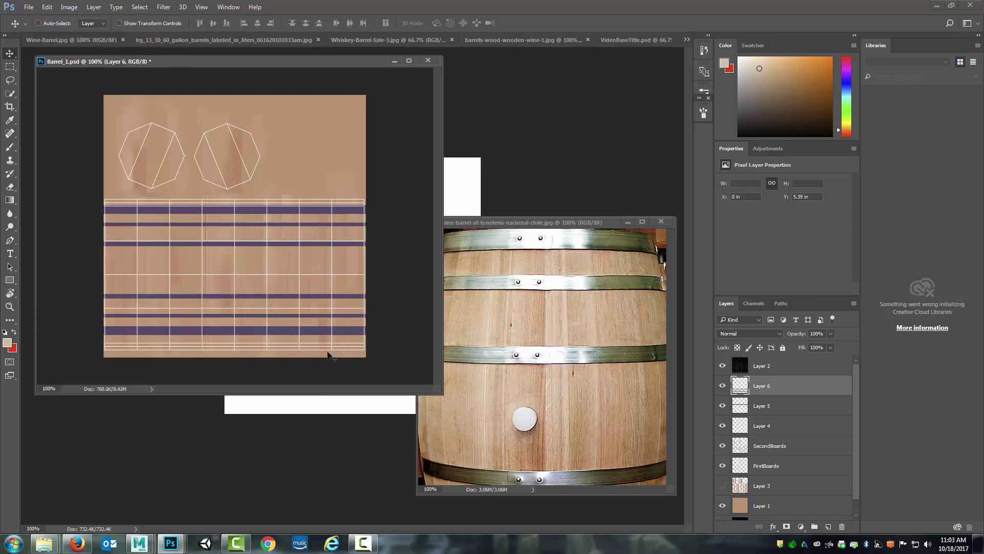
Move and nudge the rotated bands to Y 5.64 in, with the wide band near the lower edge of the barrel-side UVs
{"action": "left_click_drag", "start_coordinate": [286, 331], "coordinate": [325, 282]}
{"action": "left_click_drag", "start_coordinate": [247, 335], "coordinate": [248, 344]}
{"action": "key", "text": "Up"}
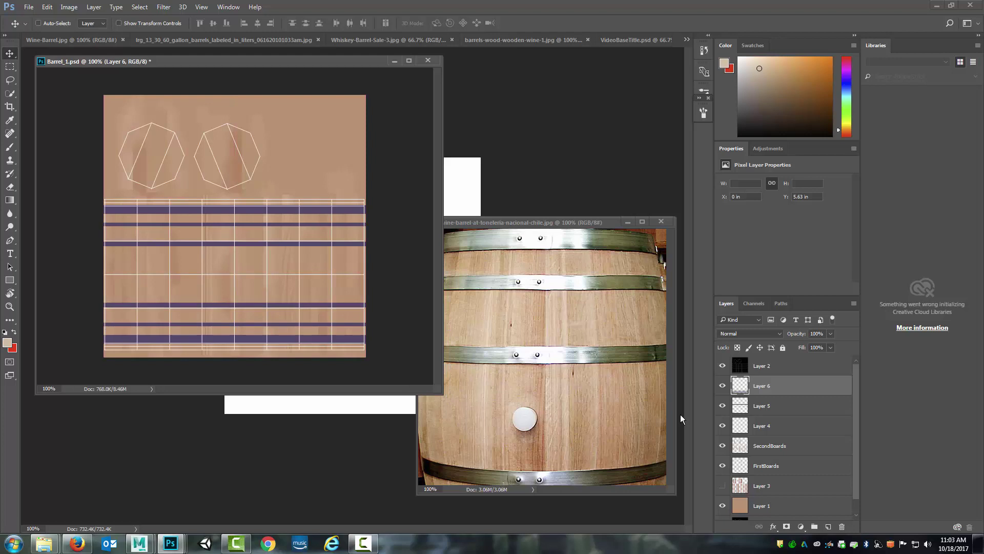
{"action": "key", "text": "Down"}
{"action": "key", "text": "Up"}
{"action": "key", "text": "Up"}
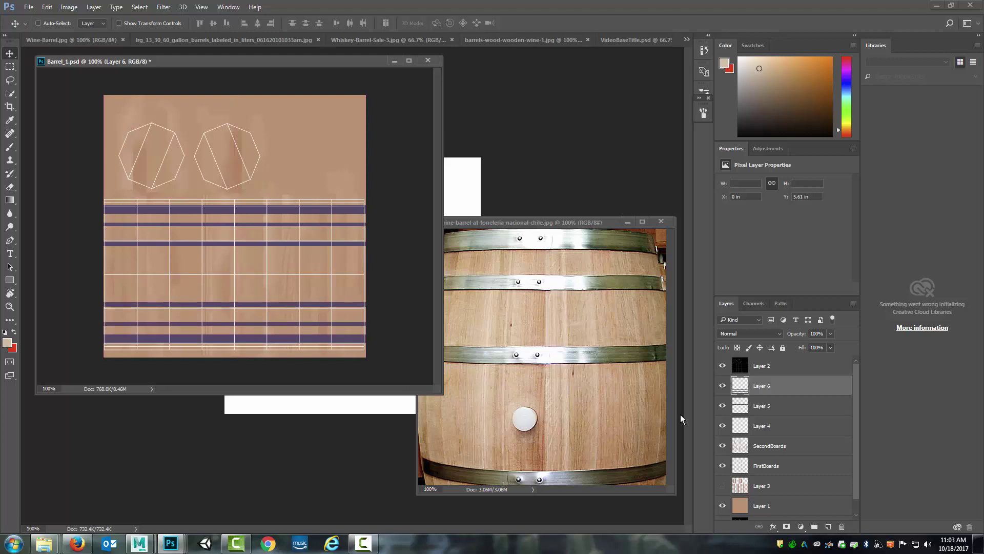
{"action": "key", "text": "Down"}
{"action": "key", "text": "Down"}
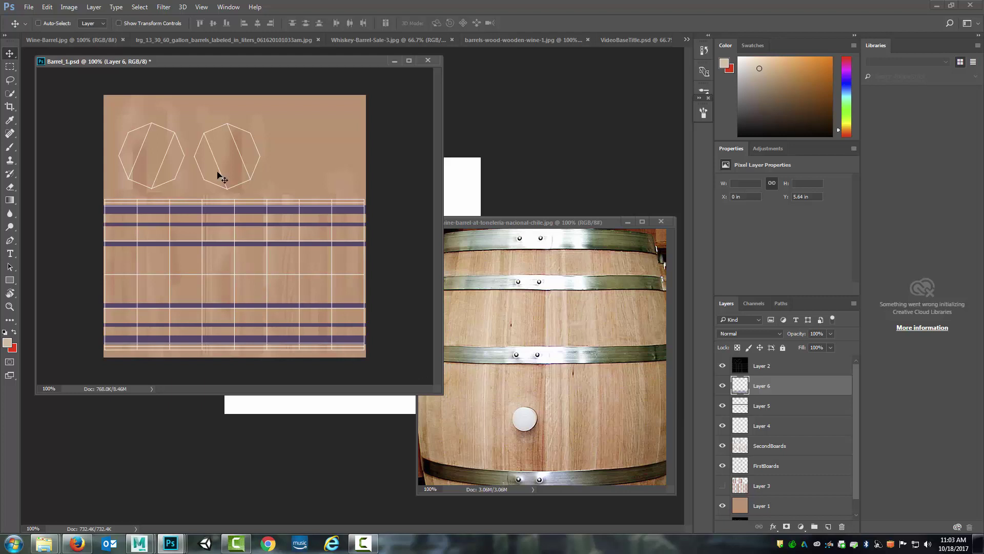
Merge Layer 5 and Layer 6 into a single layer holding all six bands
{"action": "left_click", "coordinate": [768, 408], "text": "shift"}
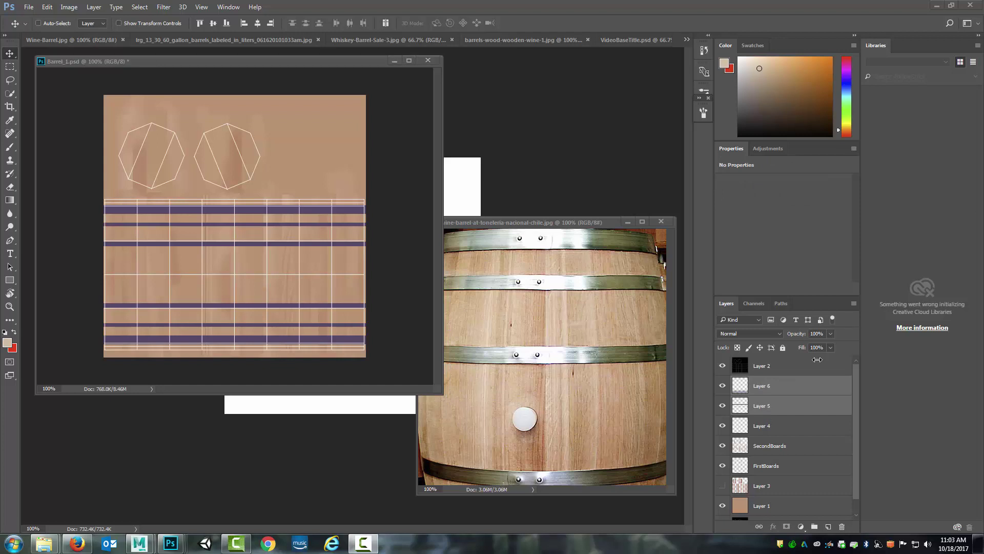
{"action": "right_click", "coordinate": [762, 386]}
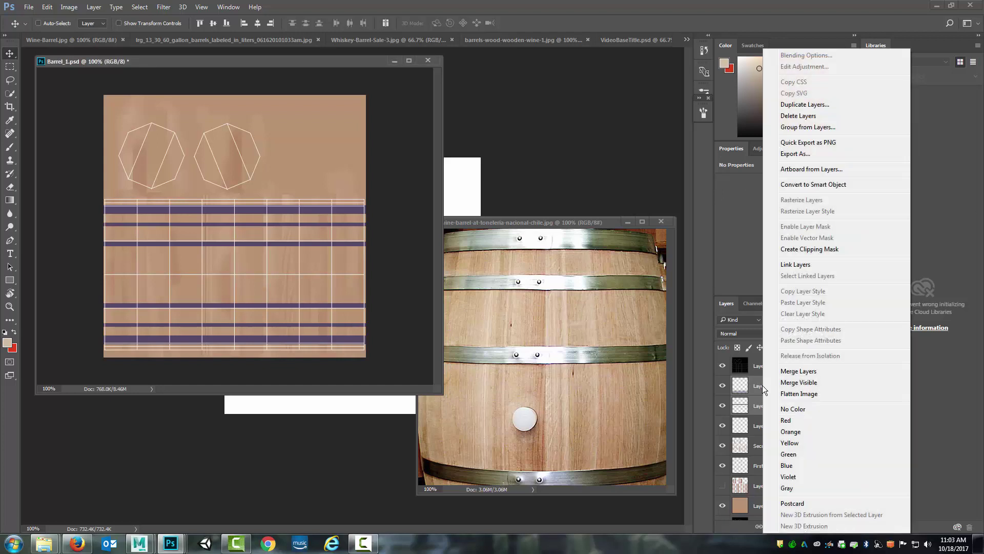
{"action": "left_click", "coordinate": [797, 370]}
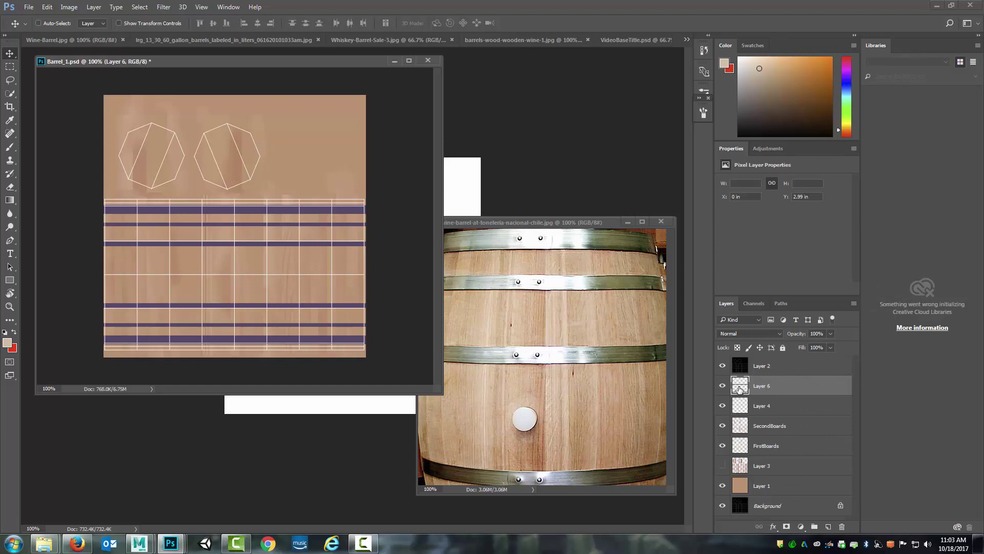
Toggle the merged band layer's visibility to check its contents, leave it shown, and load its pixels as a selection
{"action": "left_click", "coordinate": [722, 385]}
{"action": "left_click", "coordinate": [721, 387]}
{"action": "left_click", "coordinate": [721, 387]}
{"action": "left_click", "coordinate": [722, 387]}
{"action": "left_click", "coordinate": [722, 386]}
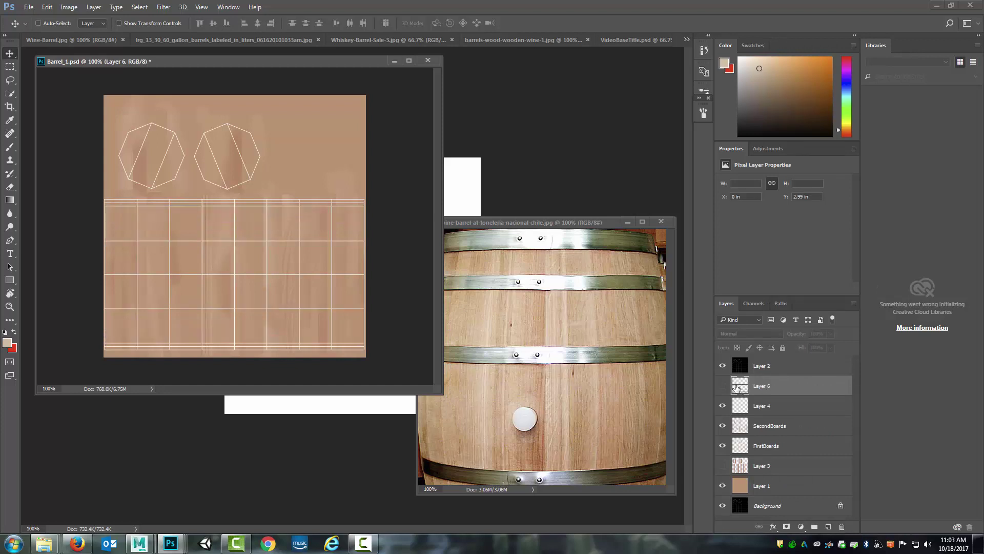
{"action": "left_click", "coordinate": [722, 386]}
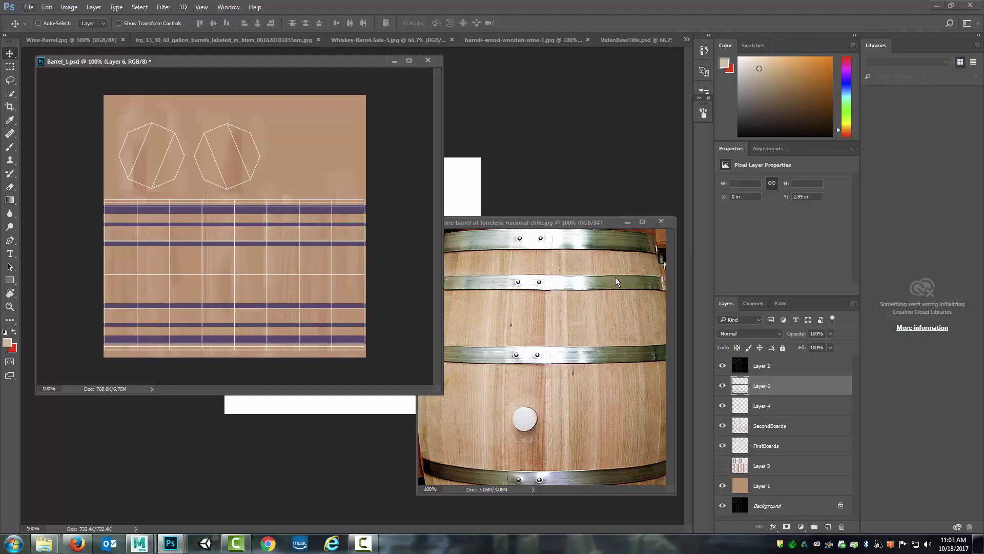
{"action": "left_click", "coordinate": [739, 385], "text": "ctrl"}
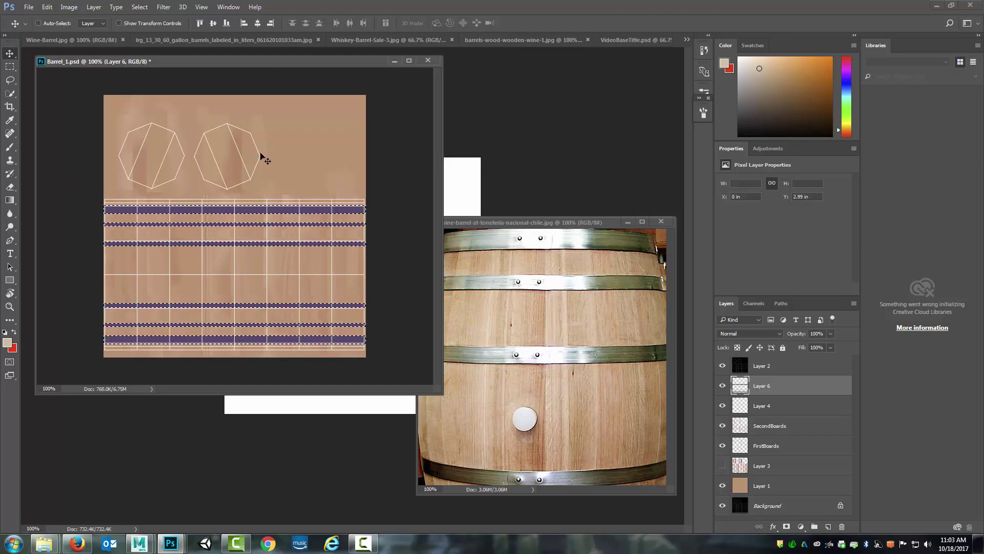
Sample the dark olive-grey metal colour from the reference barrel's uppermost hoop and set the soft brush size to 25 px
{"action": "left_click", "coordinate": [10, 149]}
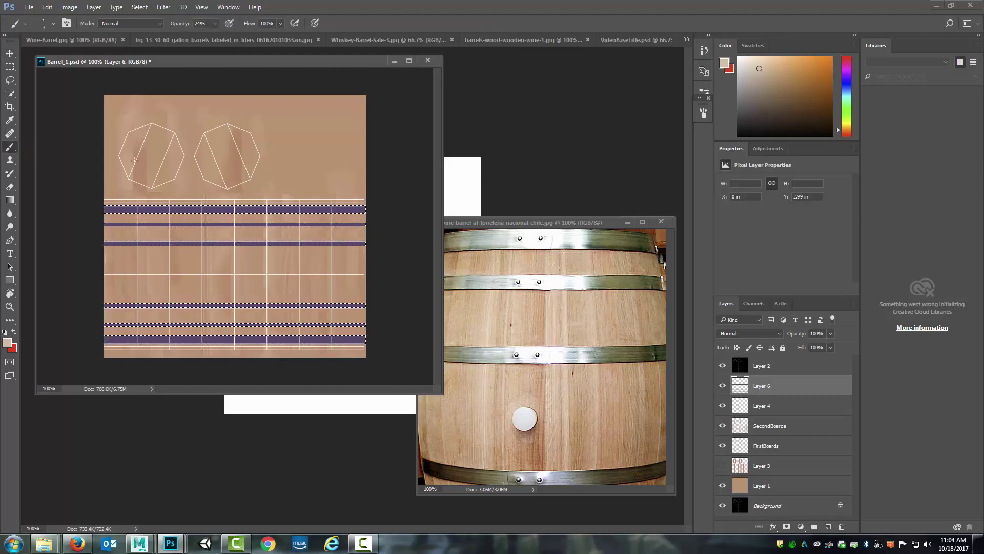
{"action": "left_click", "coordinate": [611, 242], "text": "alt"}
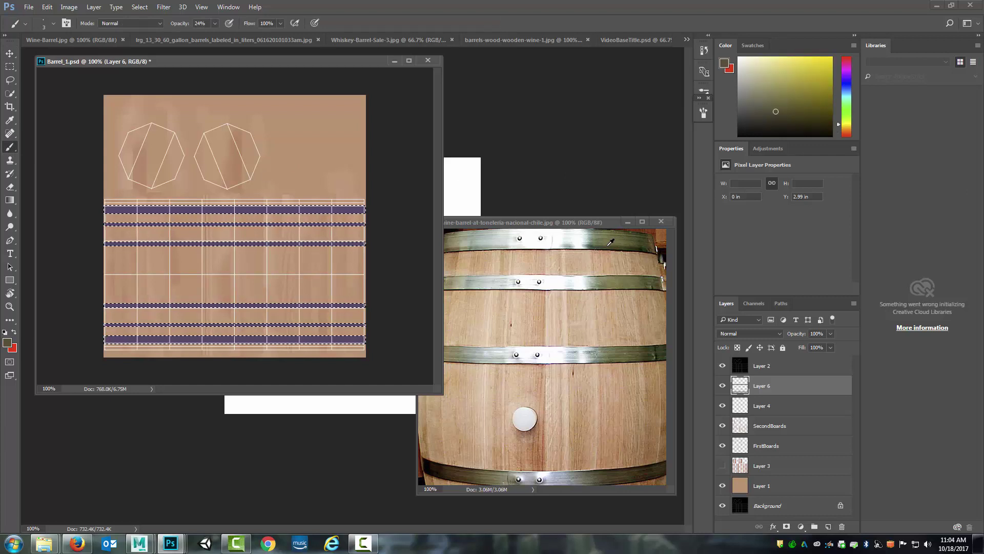
{"action": "left_click", "coordinate": [610, 242], "text": "alt"}
{"action": "right_click", "coordinate": [220, 159]}
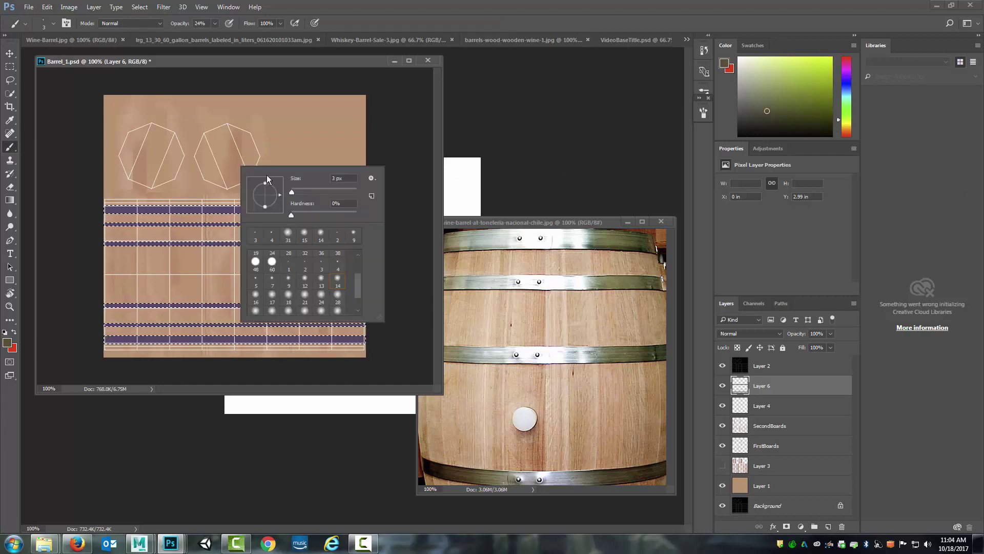
{"action": "mouse_move", "coordinate": [293, 192]}
{"action": "left_mouse_down"}
{"action": "mouse_move", "coordinate": [286, 209]}
{"action": "mouse_move", "coordinate": [296, 209]}
{"action": "left_mouse_up"}
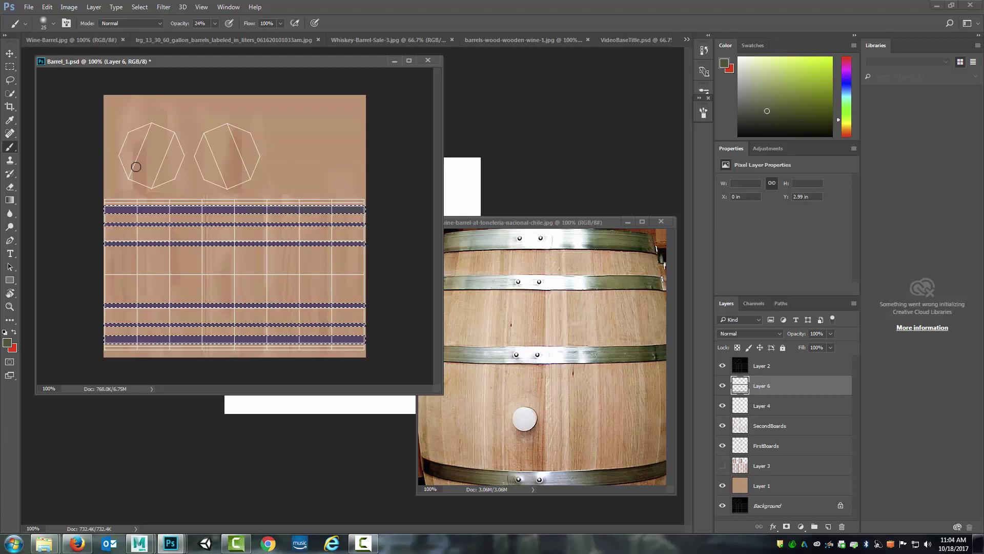
Paint the dark metal colour over both ends of all six bands at 31% brush opacity, leaving their middles lighter
{"action": "left_click", "coordinate": [215, 23]}
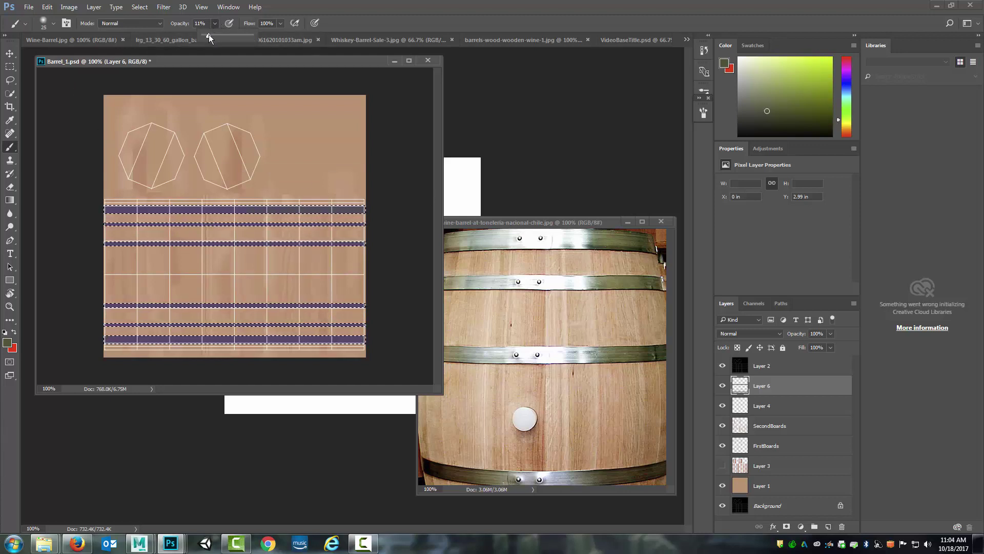
{"action": "left_click_drag", "start_coordinate": [267, 210], "coordinate": [381, 205]}
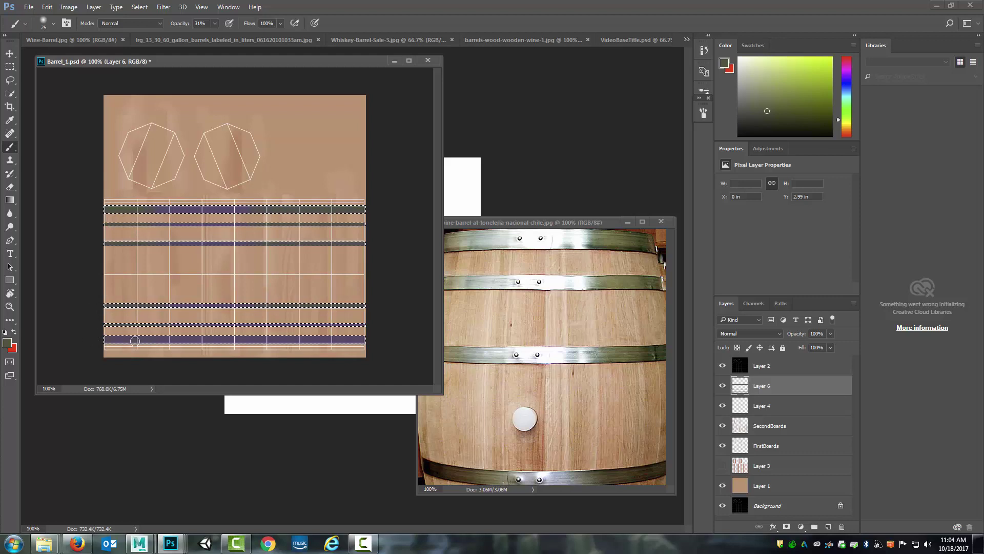
{"action": "left_click_drag", "start_coordinate": [105, 339], "coordinate": [163, 340]}
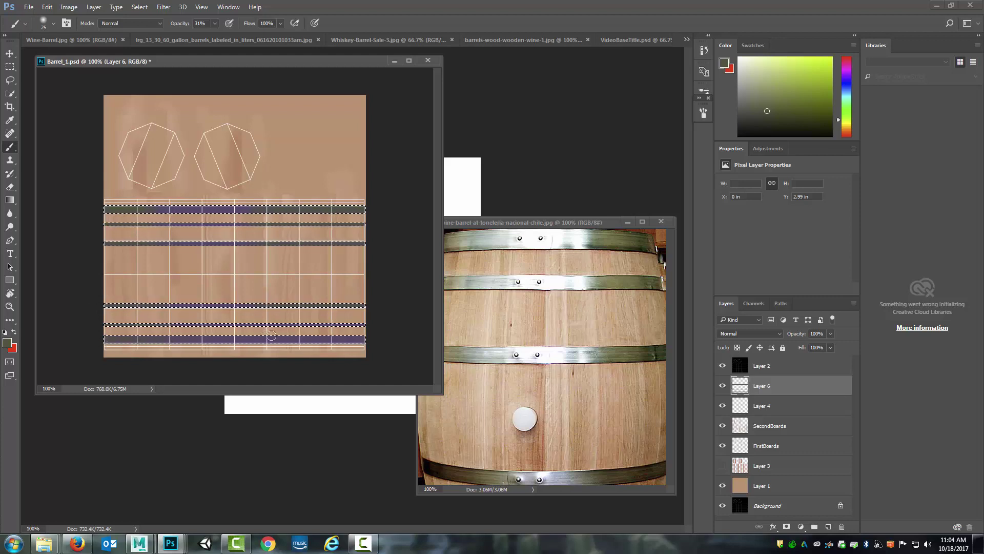
{"action": "mouse_move", "coordinate": [273, 340]}
{"action": "left_mouse_down"}
{"action": "mouse_move", "coordinate": [354, 342]}
{"action": "mouse_move", "coordinate": [371, 335]}
{"action": "mouse_move", "coordinate": [275, 339]}
{"action": "mouse_move", "coordinate": [340, 336]}
{"action": "mouse_move", "coordinate": [358, 312]}
{"action": "mouse_move", "coordinate": [381, 314]}
{"action": "mouse_move", "coordinate": [300, 324]}
{"action": "left_mouse_up"}
Sample the white highlight from the reference barrel's uppermost hoop and set the brush opacity to 5%
{"action": "key", "text": "super"}
{"action": "left_click", "coordinate": [558, 232]}
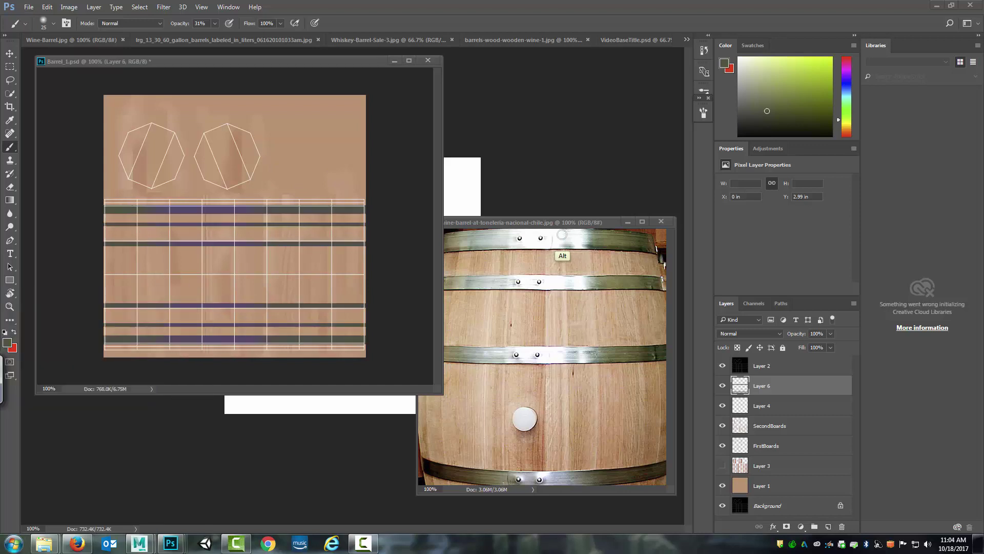
{"action": "left_click", "coordinate": [176, 206]}
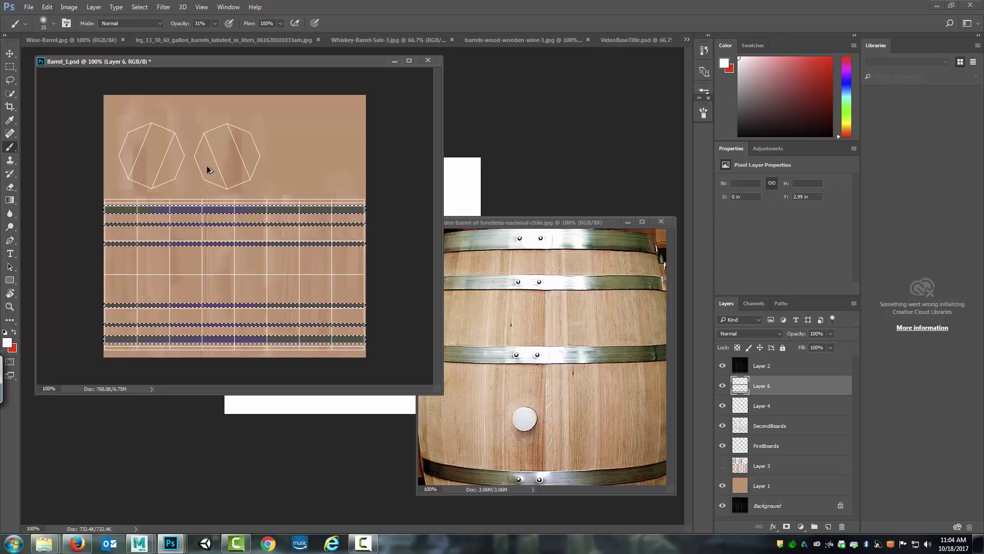
{"action": "left_click", "coordinate": [215, 23]}
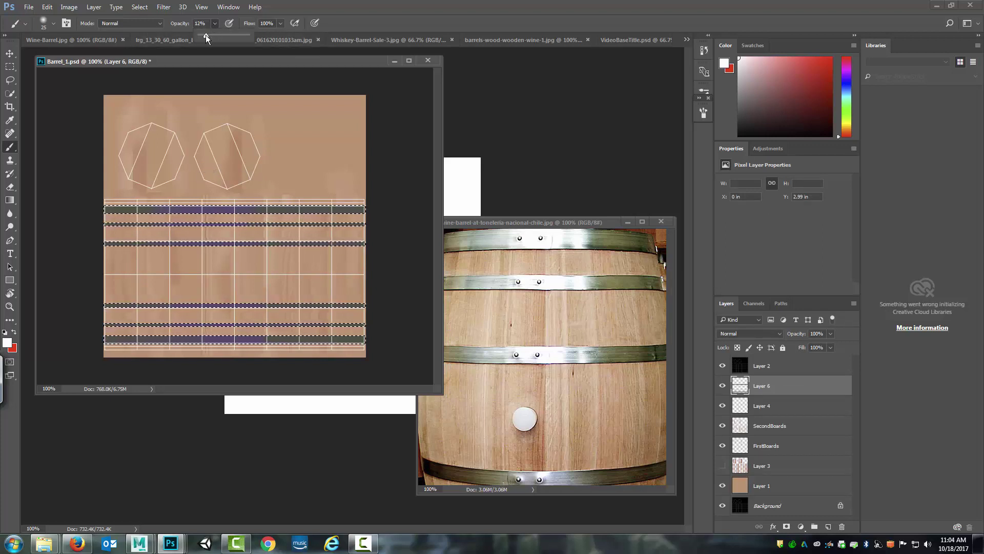
{"action": "left_click_drag", "start_coordinate": [205, 35], "coordinate": [201, 35]}
Brush faint white highlights over the middle sections of the upper and lower bands, following the sheen on the reference hoops
{"action": "left_click", "coordinate": [145, 210]}
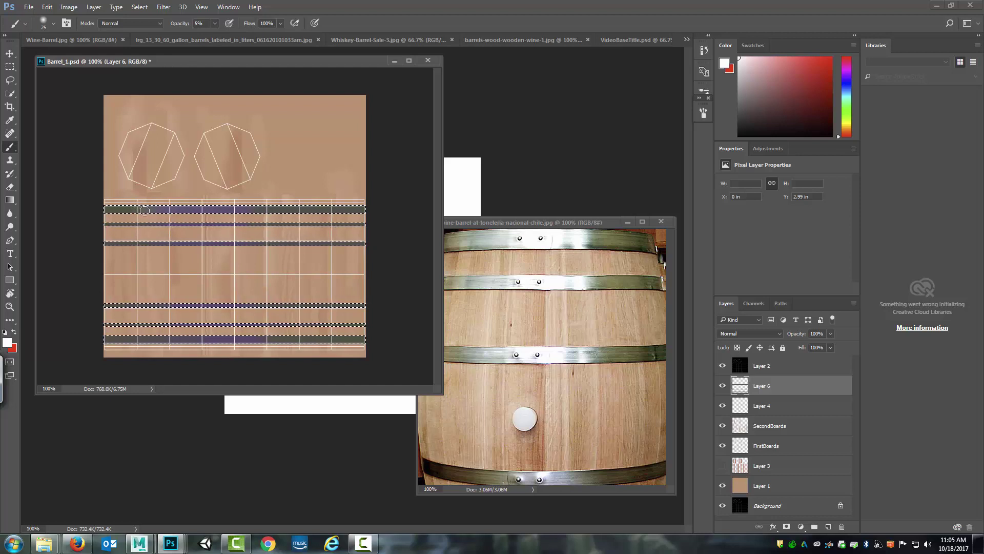
{"action": "mouse_move", "coordinate": [145, 209]}
{"action": "left_mouse_down"}
{"action": "mouse_move", "coordinate": [295, 210]}
{"action": "mouse_move", "coordinate": [134, 214]}
{"action": "mouse_move", "coordinate": [282, 210]}
{"action": "mouse_move", "coordinate": [143, 207]}
{"action": "mouse_move", "coordinate": [228, 208]}
{"action": "mouse_move", "coordinate": [127, 212]}
{"action": "mouse_move", "coordinate": [283, 211]}
{"action": "mouse_move", "coordinate": [138, 222]}
{"action": "mouse_move", "coordinate": [225, 224]}
{"action": "mouse_move", "coordinate": [150, 226]}
{"action": "mouse_move", "coordinate": [289, 226]}
{"action": "mouse_move", "coordinate": [130, 224]}
{"action": "mouse_move", "coordinate": [287, 218]}
{"action": "mouse_move", "coordinate": [127, 228]}
{"action": "mouse_move", "coordinate": [266, 226]}
{"action": "mouse_move", "coordinate": [143, 227]}
{"action": "mouse_move", "coordinate": [185, 220]}
{"action": "left_mouse_up"}
{"action": "mouse_move", "coordinate": [169, 253]}
{"action": "left_mouse_down"}
{"action": "mouse_move", "coordinate": [246, 241]}
{"action": "mouse_move", "coordinate": [159, 243]}
{"action": "mouse_move", "coordinate": [279, 240]}
{"action": "mouse_move", "coordinate": [136, 245]}
{"action": "mouse_move", "coordinate": [280, 246]}
{"action": "mouse_move", "coordinate": [144, 246]}
{"action": "mouse_move", "coordinate": [263, 241]}
{"action": "left_mouse_up"}
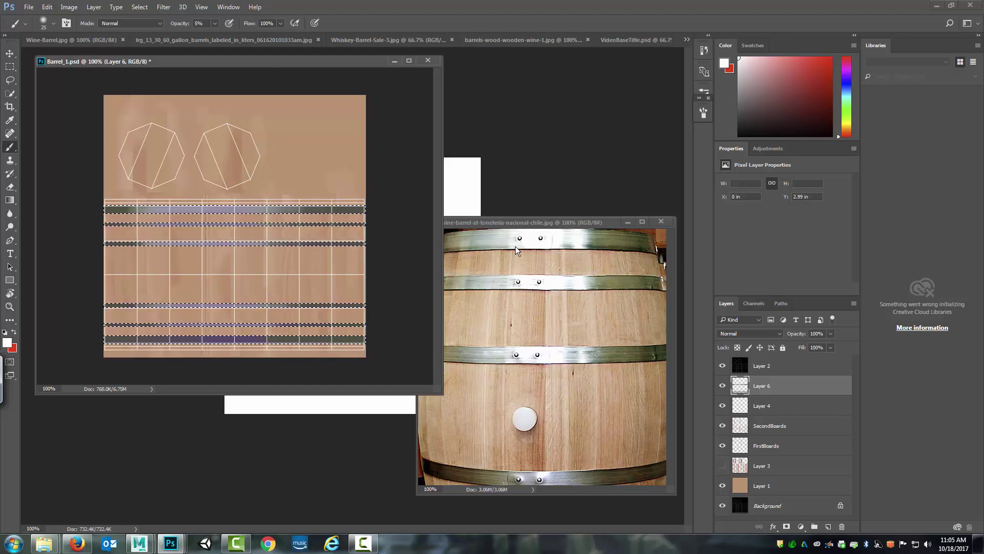
{"action": "left_click", "coordinate": [570, 239]}
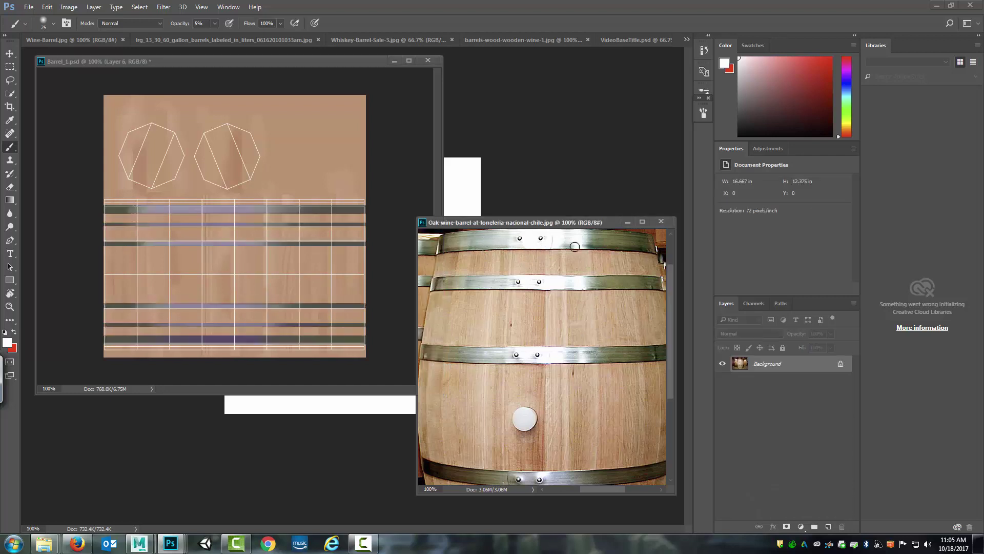
{"action": "left_click", "coordinate": [381, 246]}
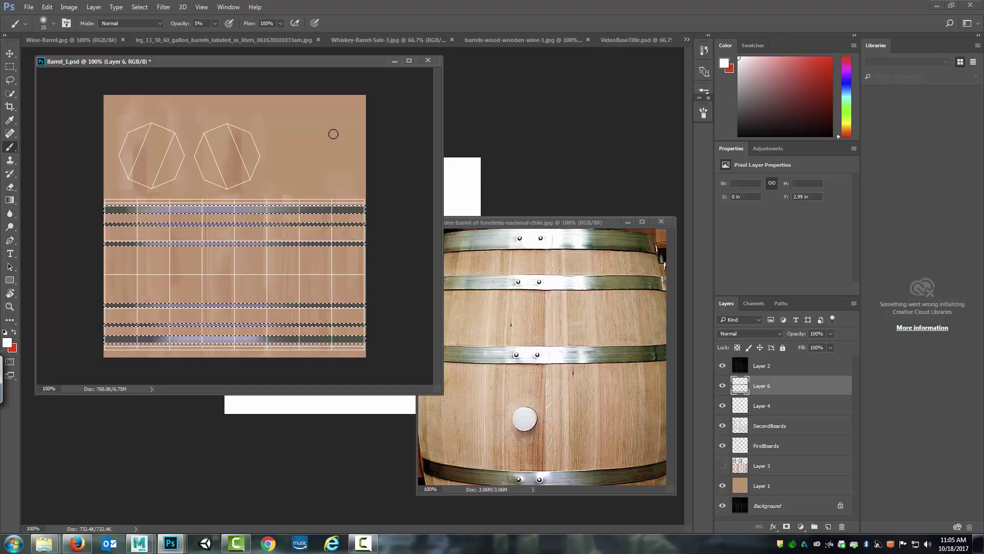
Clear the band selection and add a new layer above Layer 6 for the rivets, working at 200% zoom
{"action": "left_click", "coordinate": [10, 66]}
{"action": "key", "text": "ctrl+d"}
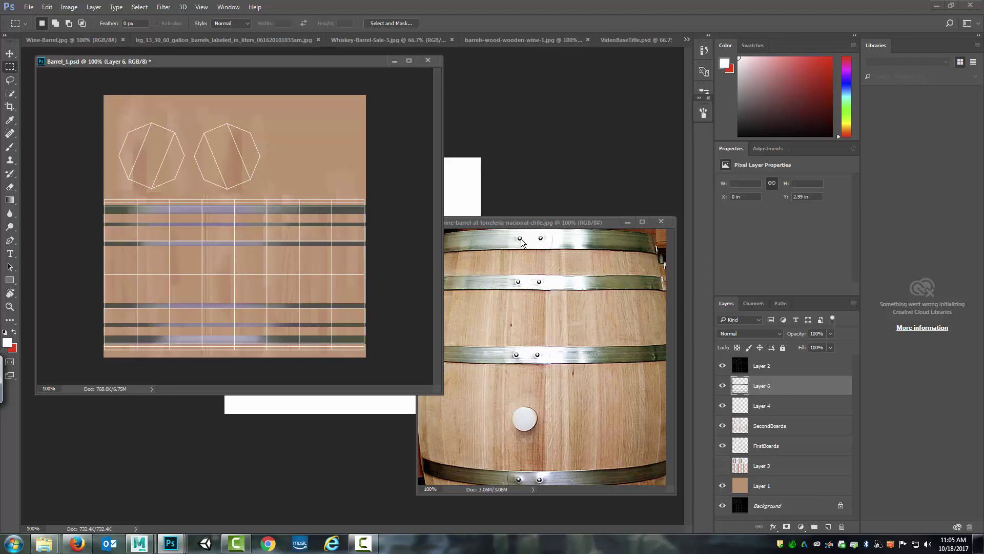
{"action": "left_click", "coordinate": [9, 71]}
{"action": "left_click", "coordinate": [57, 76]}
{"action": "key", "text": "z"}
{"action": "left_click", "coordinate": [299, 233]}
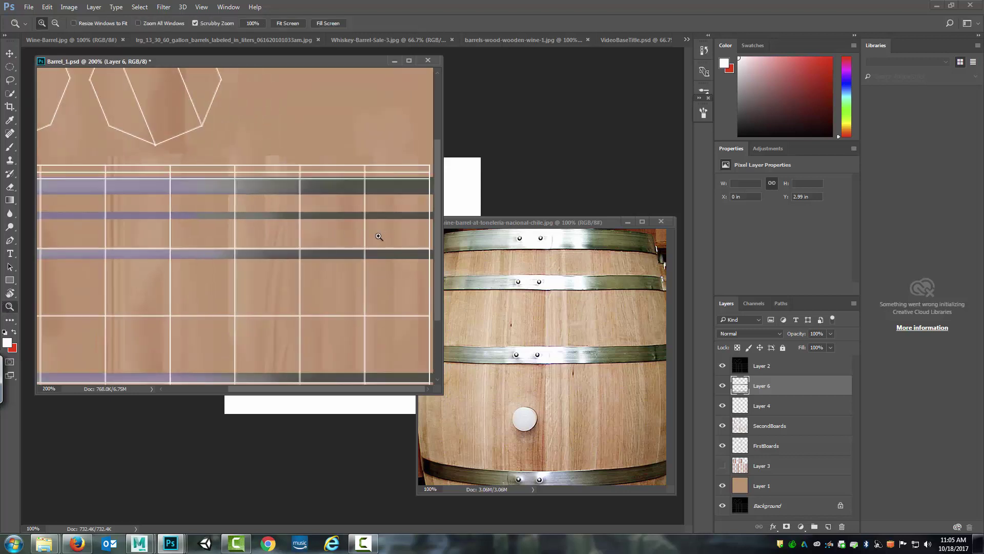
{"action": "left_click", "coordinate": [827, 526]}
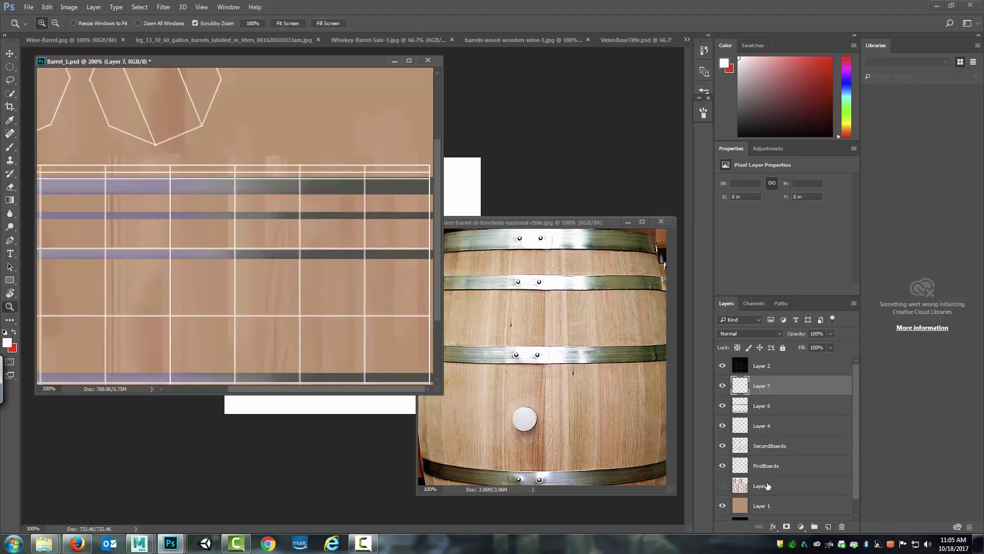
Select two small rivet circles side by side on the dark part of the wide upper band and invert the selection
{"action": "left_click", "coordinate": [9, 66]}
{"action": "left_click_drag", "start_coordinate": [324, 184], "coordinate": [344, 190]}
{"action": "key", "text": "shift"}
{"action": "key", "text": "shift"}
{"action": "key", "text": "shift"}
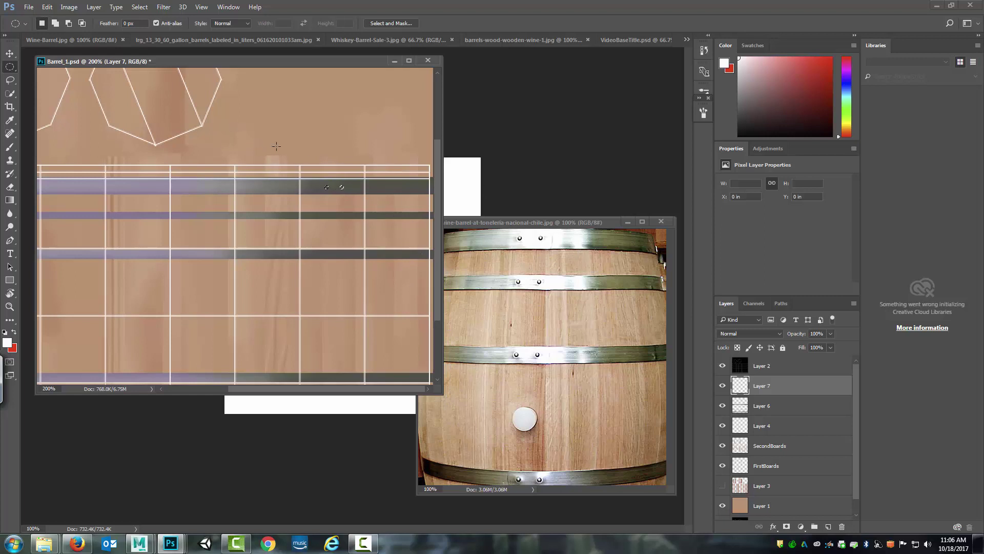
{"action": "left_click", "coordinate": [139, 7]}
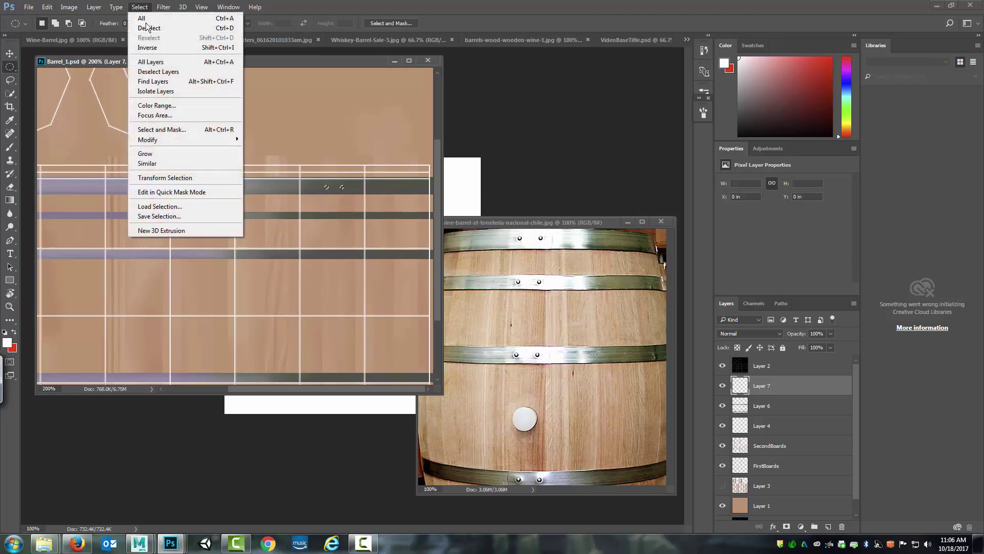
{"action": "left_click", "coordinate": [153, 48]}
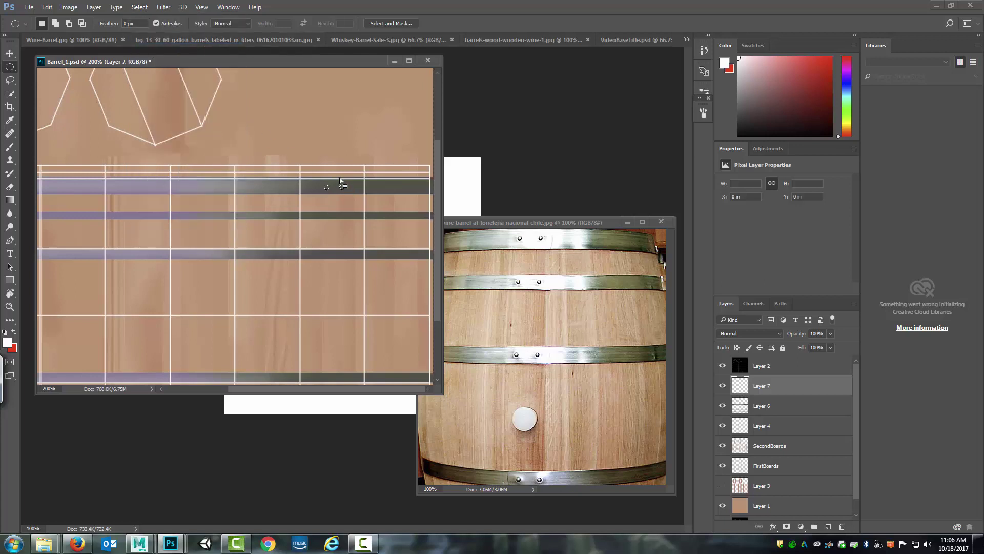
Sample the dark band colour, darken it to a near-black olive, and set the brush to 9 px at 33% opacity
{"action": "left_click", "coordinate": [10, 148]}
{"action": "left_click", "coordinate": [387, 185], "text": "alt"}
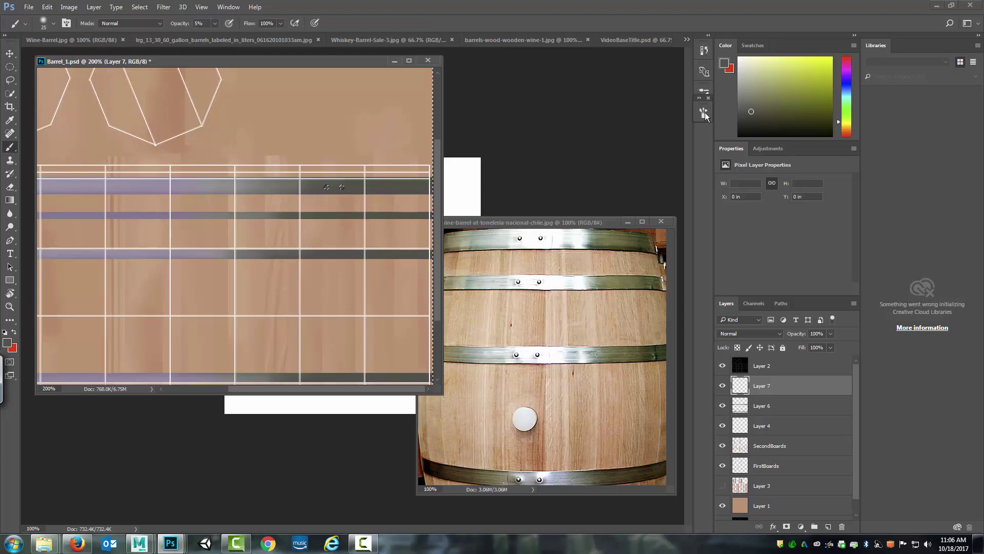
{"action": "mouse_move", "coordinate": [794, 120]}
{"action": "left_mouse_down"}
{"action": "mouse_move", "coordinate": [786, 136]}
{"action": "mouse_move", "coordinate": [812, 126]}
{"action": "left_mouse_up"}
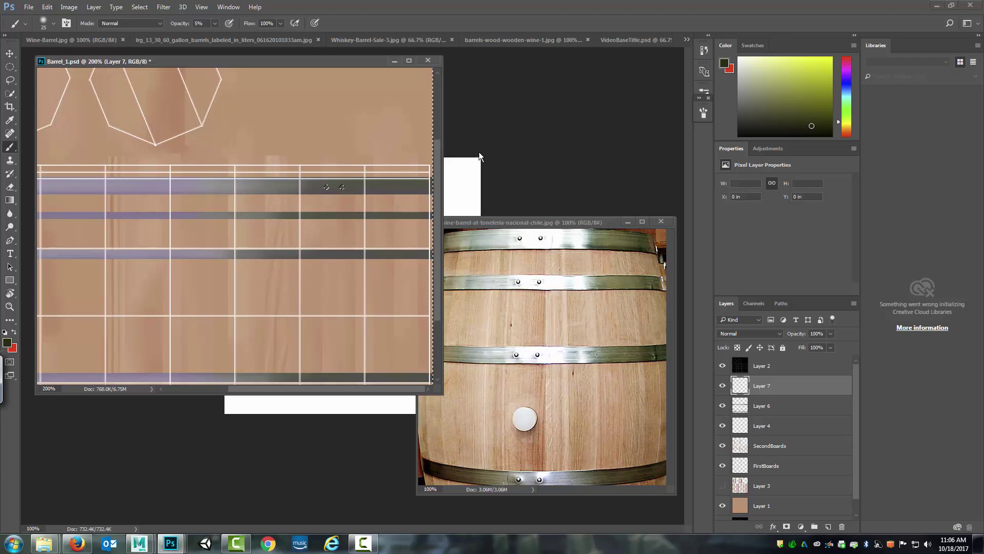
{"action": "left_click", "coordinate": [327, 187]}
{"action": "right_click", "coordinate": [298, 202]}
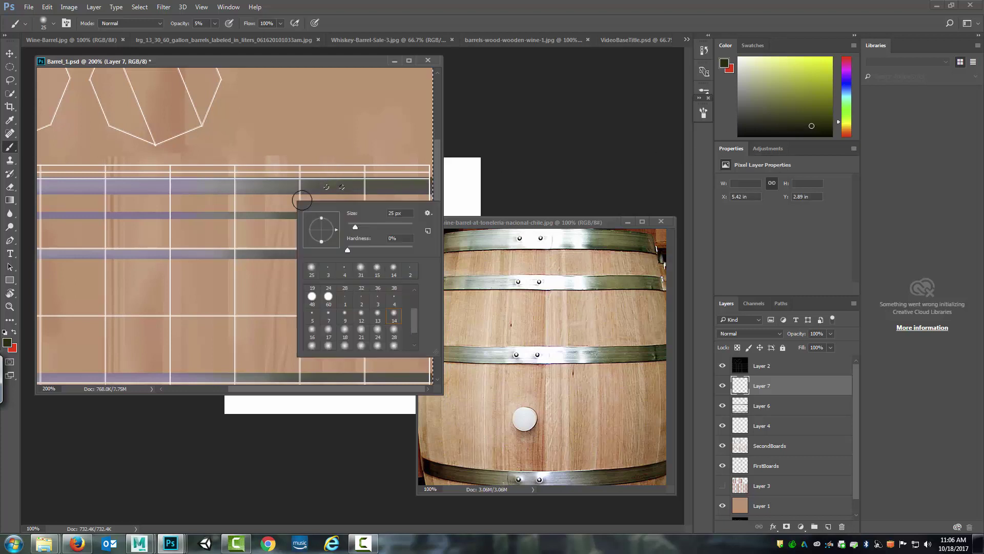
{"action": "left_click_drag", "start_coordinate": [351, 226], "coordinate": [348, 226]}
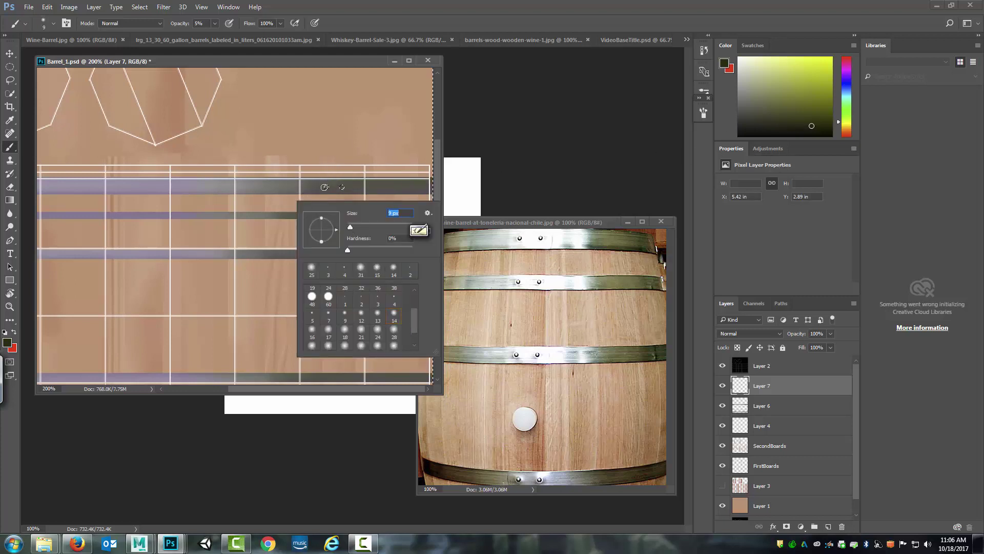
{"action": "left_click", "coordinate": [214, 24]}
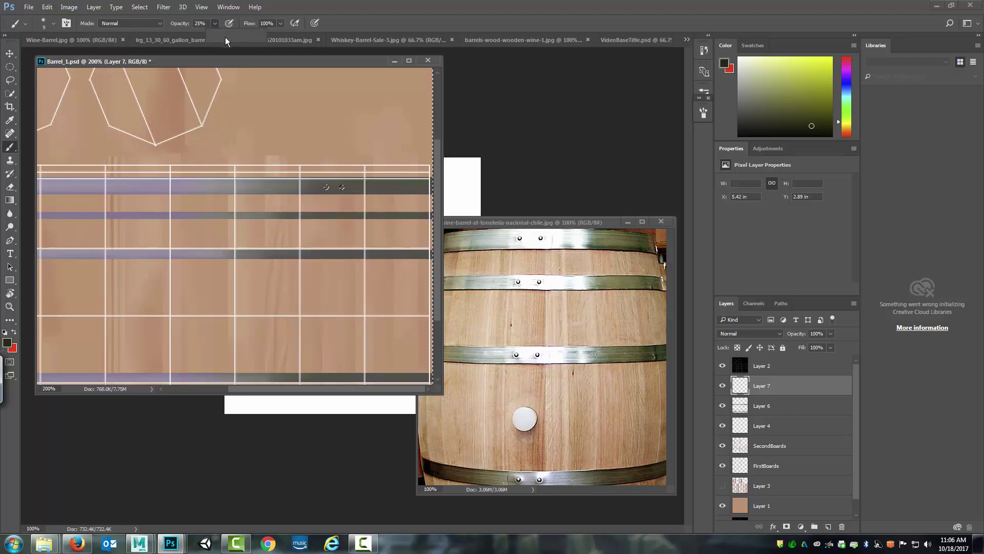
{"action": "left_click_drag", "start_coordinate": [226, 37], "coordinate": [230, 37]}
Shade around the outlines of both rivets with the dark colour, reducing the brush size to 3 px for finer marks
{"action": "left_click", "coordinate": [326, 187]}
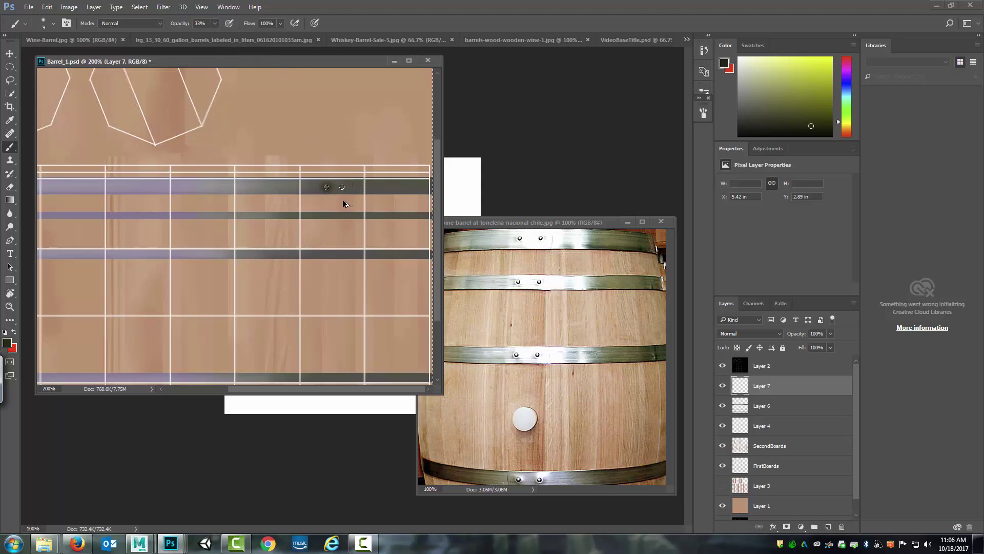
{"action": "right_click", "coordinate": [327, 183]}
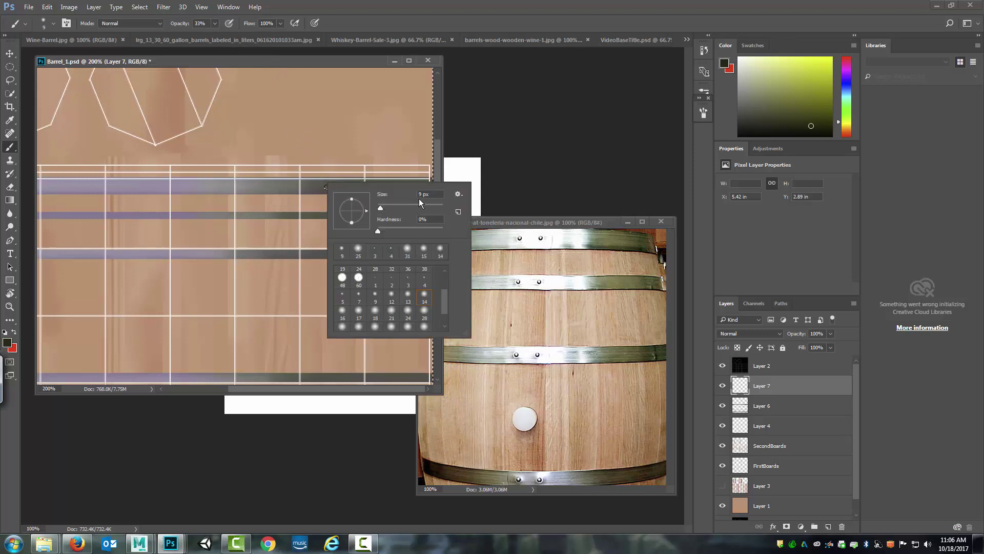
{"action": "type", "text": "3"}
{"action": "key", "text": "Return"}
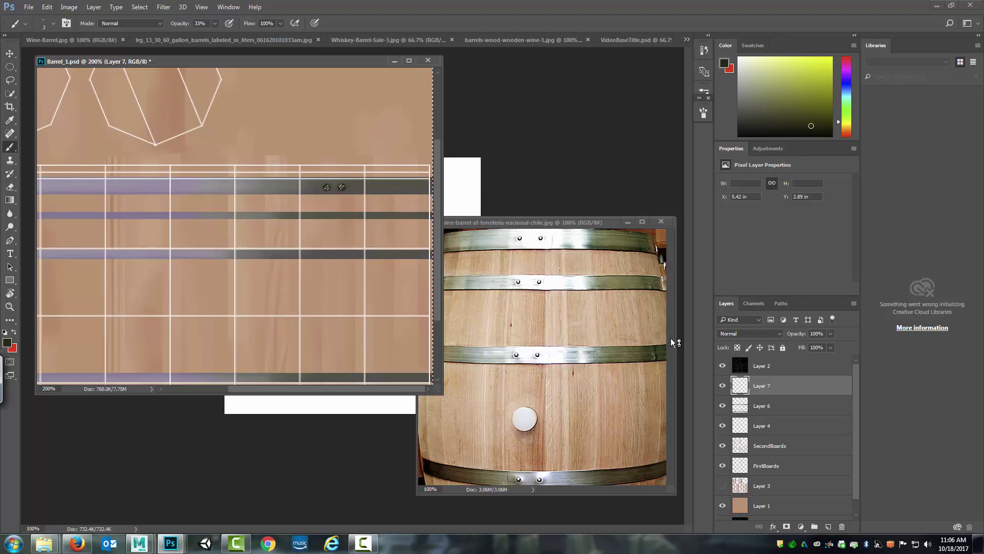
Add a new layer between Layer 7 and Layer 6, load Layer 6's bands as a selection, and make the new layer active
{"action": "left_click", "coordinate": [784, 406]}
{"action": "key", "text": "ctrl+shift+alt+n"}
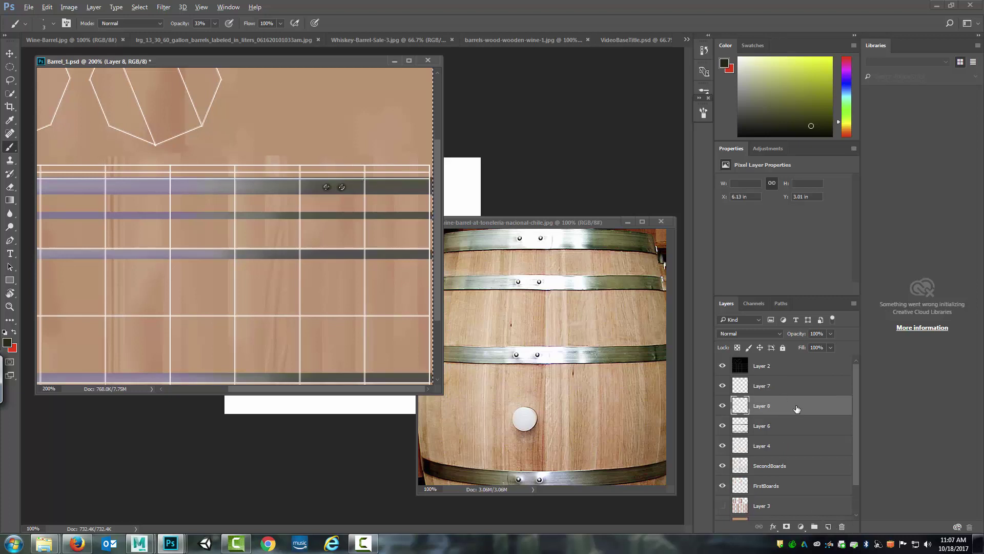
{"action": "left_click", "coordinate": [740, 429]}
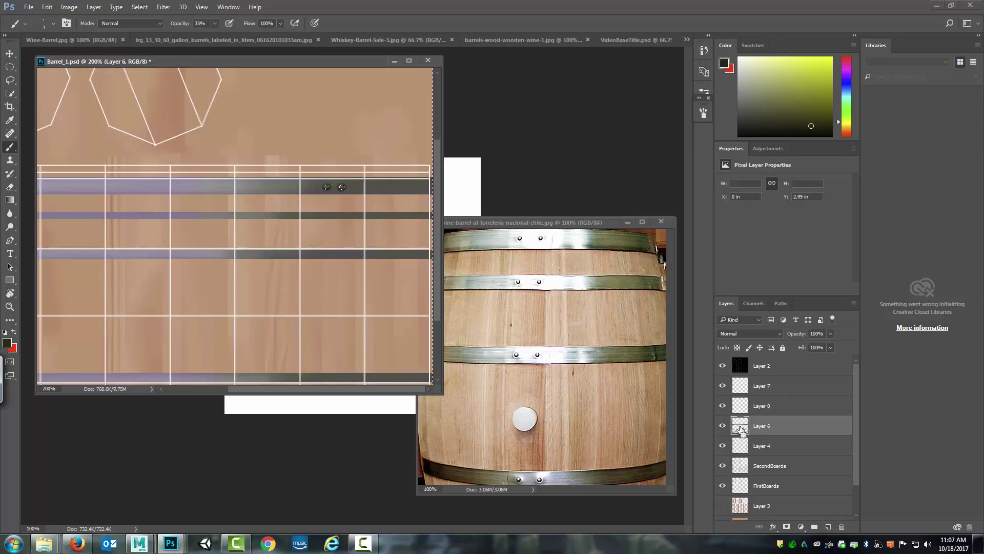
{"action": "left_click", "coordinate": [741, 430], "text": "ctrl"}
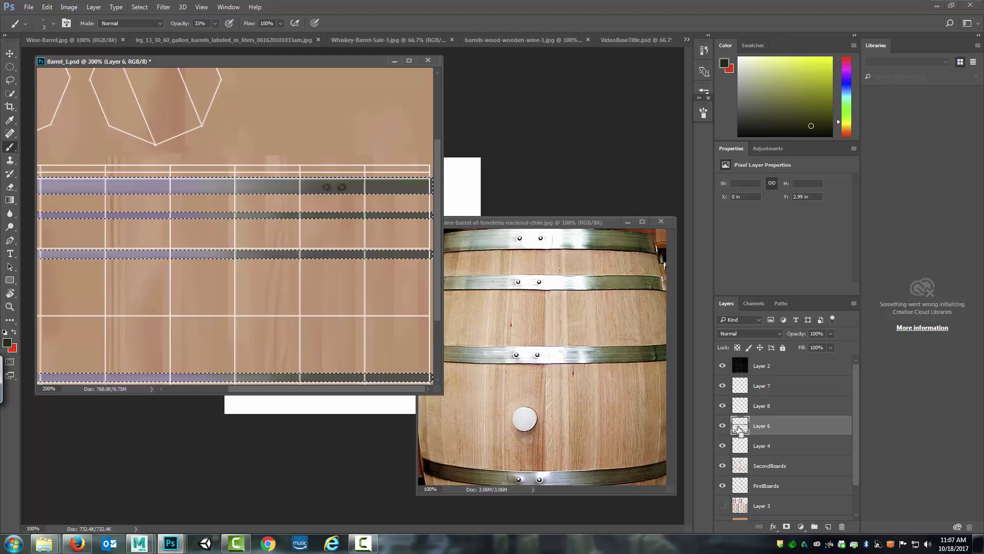
{"action": "left_click", "coordinate": [775, 409]}
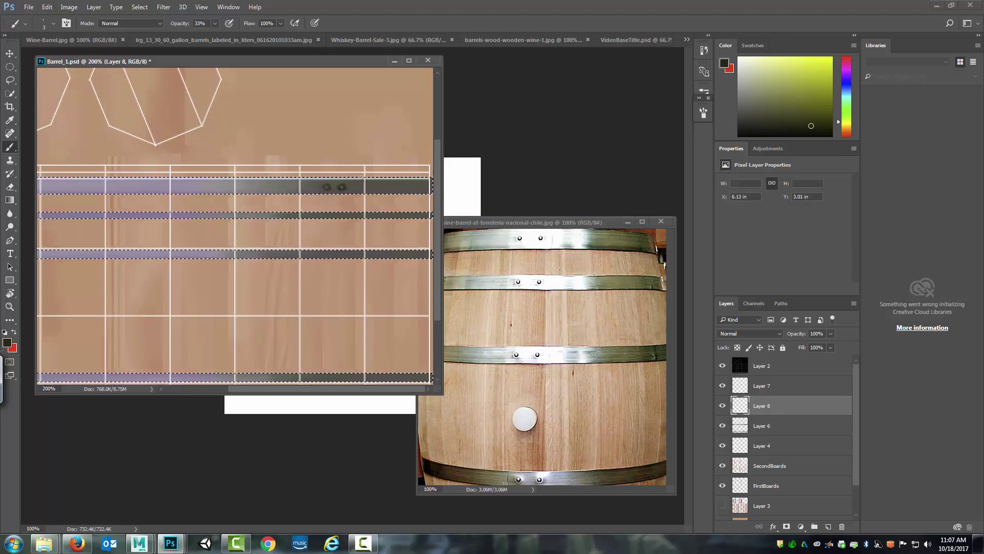
Paint a thin vertical seam line beside the rivets on the wide upper band, stepping through the history to restore the band selection
{"action": "left_click_drag", "start_coordinate": [363, 181], "coordinate": [362, 190]}
{"action": "key", "text": "ctrl+a"}
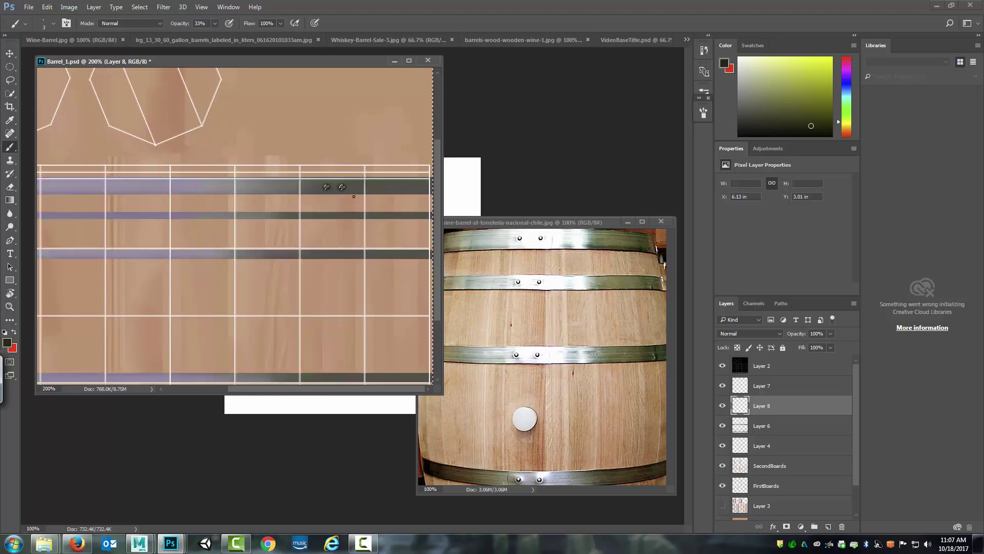
{"action": "left_click", "coordinate": [47, 7]}
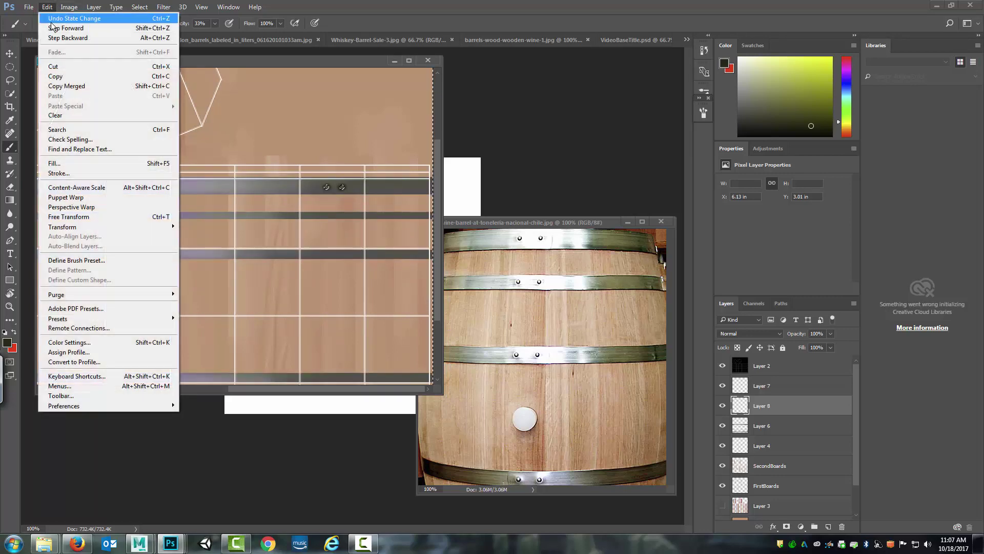
{"action": "left_click", "coordinate": [58, 32]}
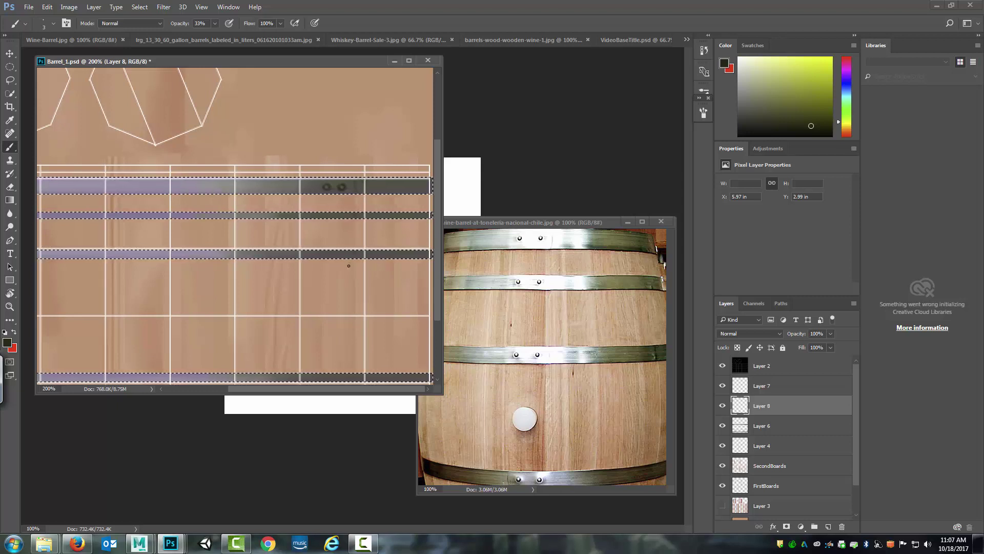
Paint a faint white highlight beside the thin seam on the wide upper band, reducing the brush opacity to 11% and 5%
{"action": "left_click_drag", "start_coordinate": [439, 265], "coordinate": [419, 342]}
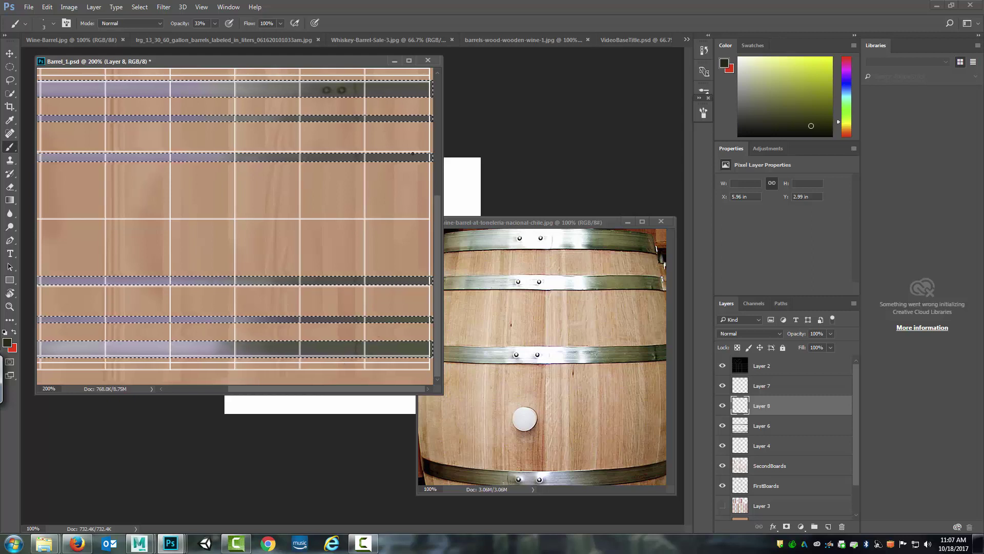
{"action": "left_click", "coordinate": [394, 93], "text": "alt"}
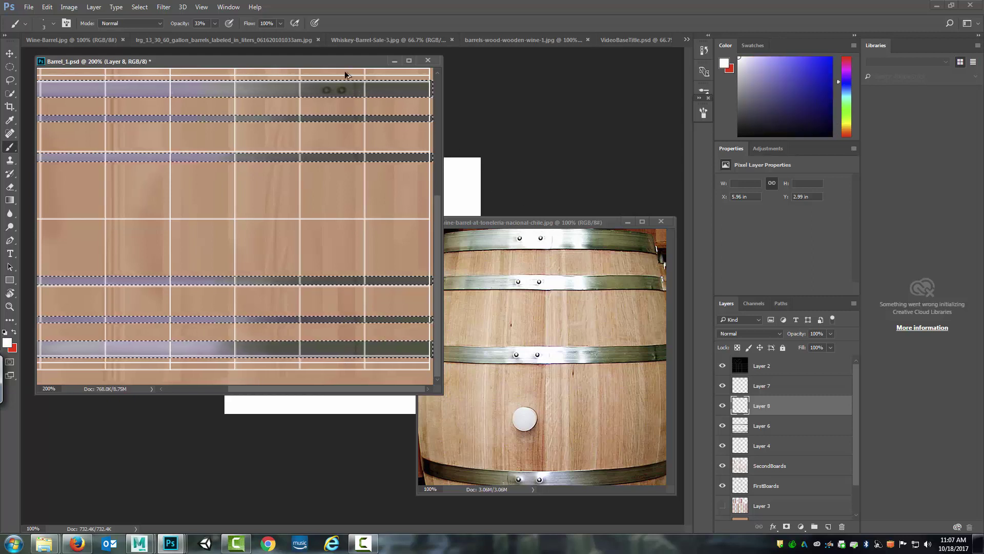
{"action": "left_click", "coordinate": [210, 23]}
{"action": "left_click", "coordinate": [204, 36]}
{"action": "left_click", "coordinate": [354, 81]}
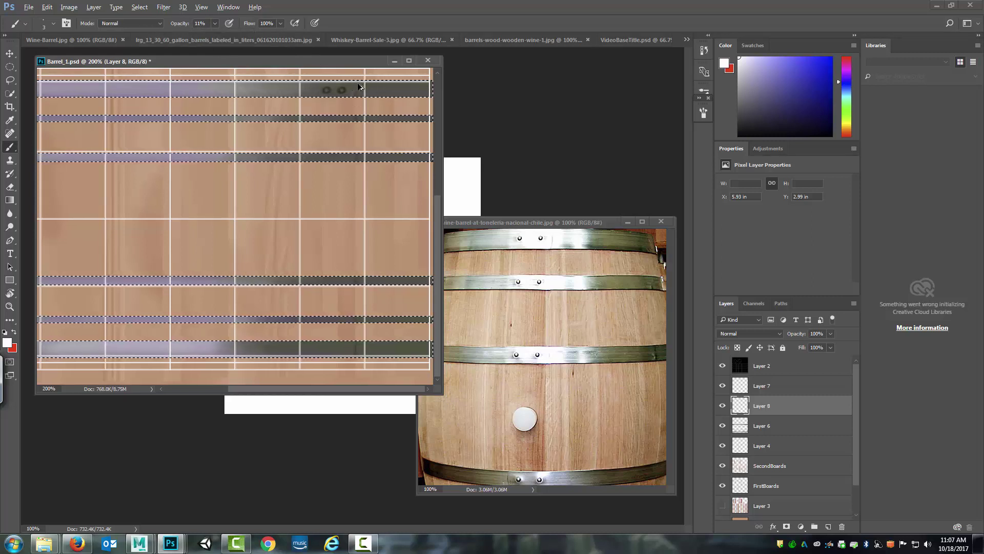
{"action": "left_click", "coordinate": [215, 23]}
{"action": "left_click_drag", "start_coordinate": [213, 34], "coordinate": [211, 33]}
{"action": "left_click", "coordinate": [351, 80]}
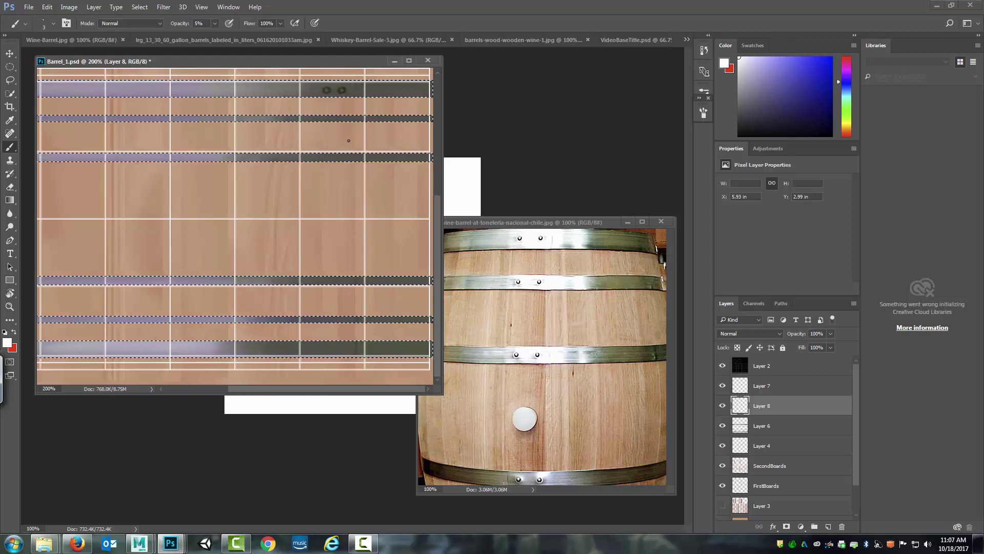
Try duplicating Layer 7's rivets and moving the copy down onto the narrow second band, and step back through the history
{"action": "left_click", "coordinate": [762, 385]}
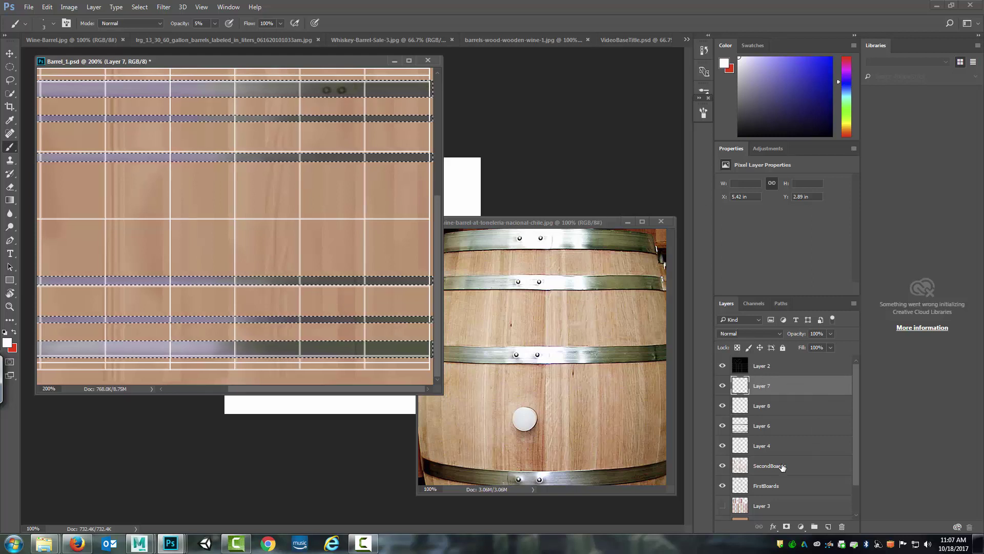
{"action": "key", "text": "ctrl+d"}
{"action": "key", "text": "ctrl+shift+alt+n"}
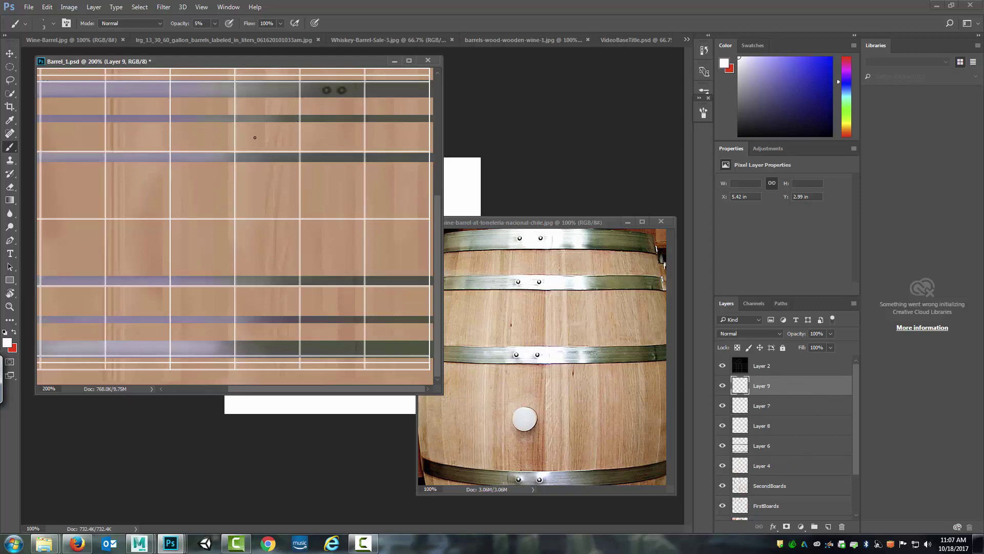
{"action": "left_click", "coordinate": [9, 53]}
{"action": "left_click_drag", "start_coordinate": [340, 92], "coordinate": [340, 120]}
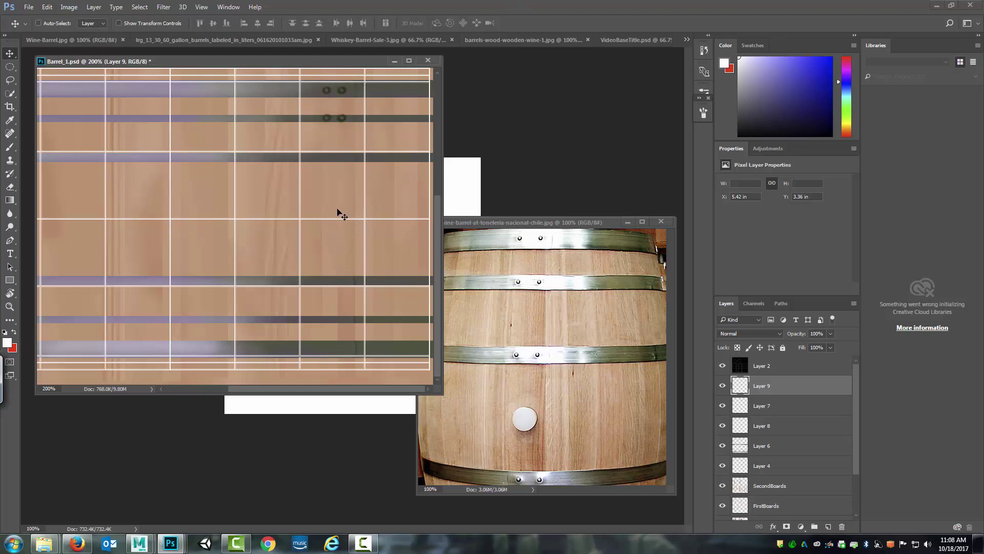
{"action": "key", "text": "ctrl"}
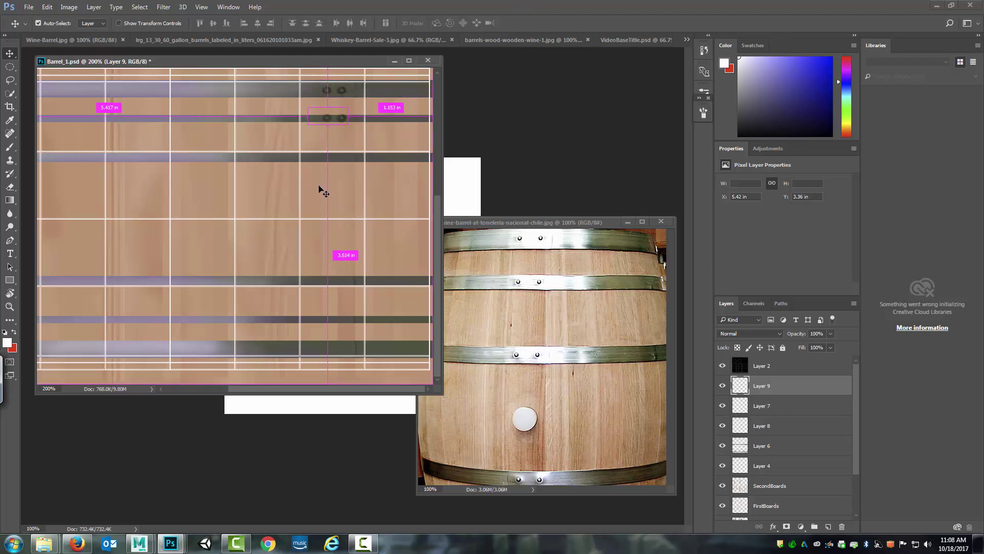
{"action": "key", "text": "ctrl+alt+z"}
{"action": "key", "text": "ctrl+alt+z"}
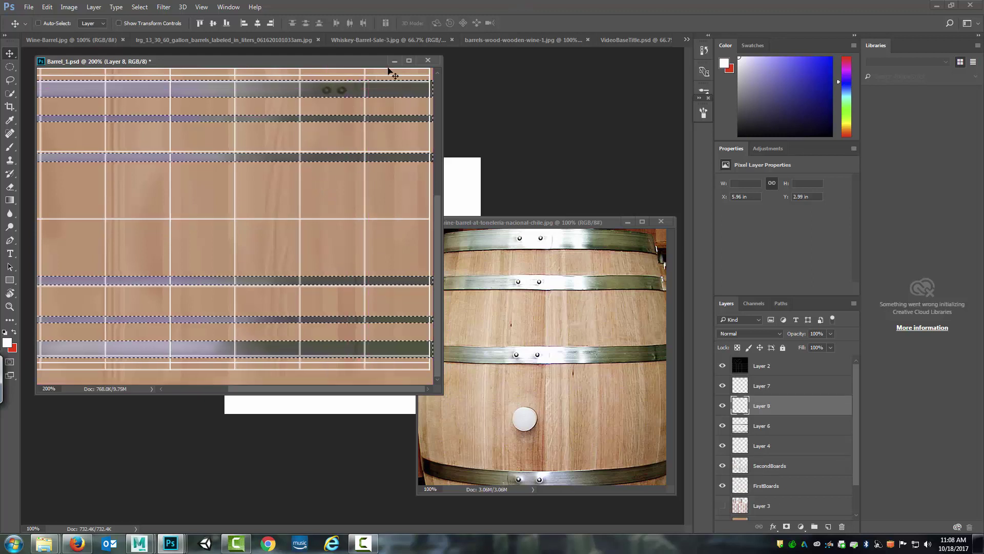
Delete Layer 7 with the old rivets and add a new empty layer above Layer 8
{"action": "left_click", "coordinate": [765, 387]}
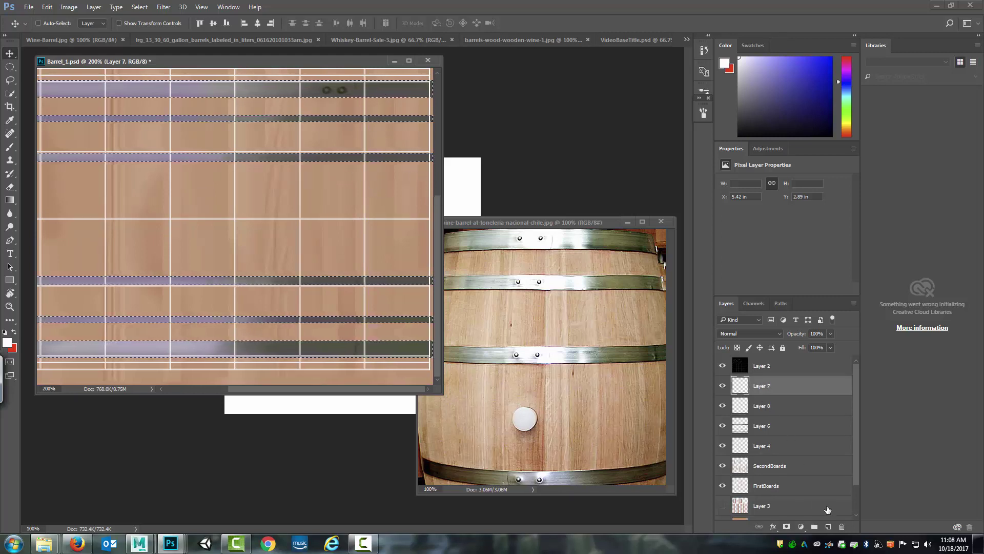
{"action": "left_click", "coordinate": [843, 528]}
{"action": "left_click", "coordinate": [456, 203]}
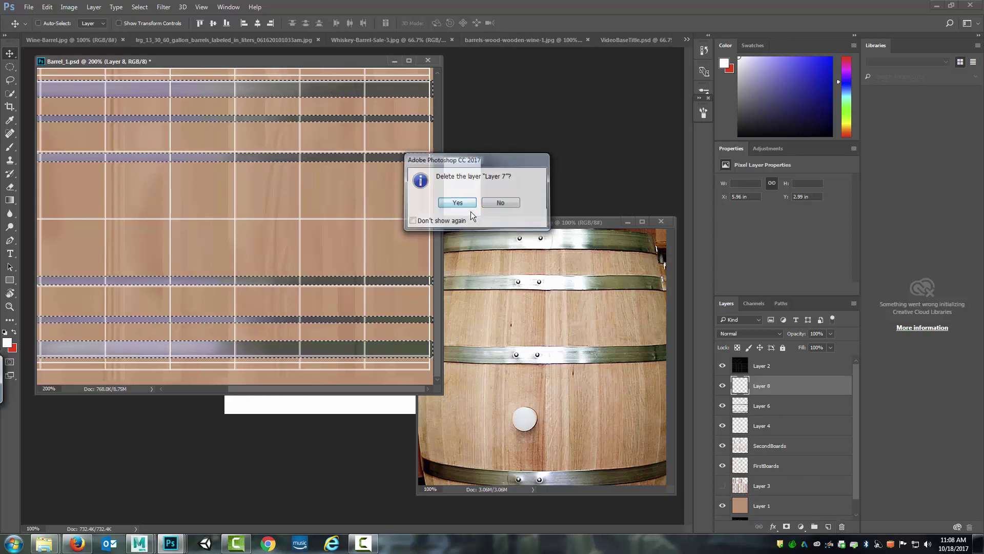
{"action": "left_click", "coordinate": [828, 527]}
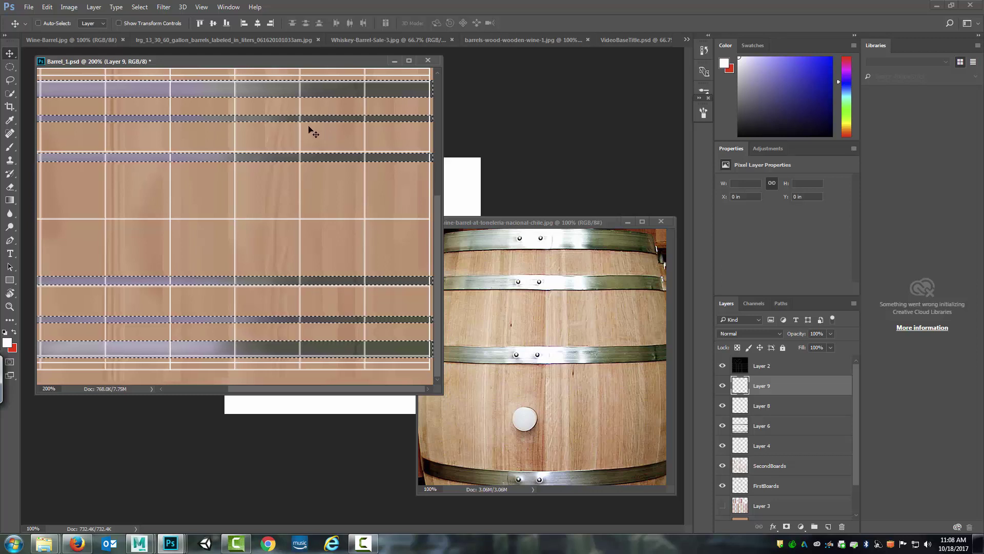
Clear the band selection using the Elliptical Marquee tool
{"action": "left_click", "coordinate": [10, 66]}
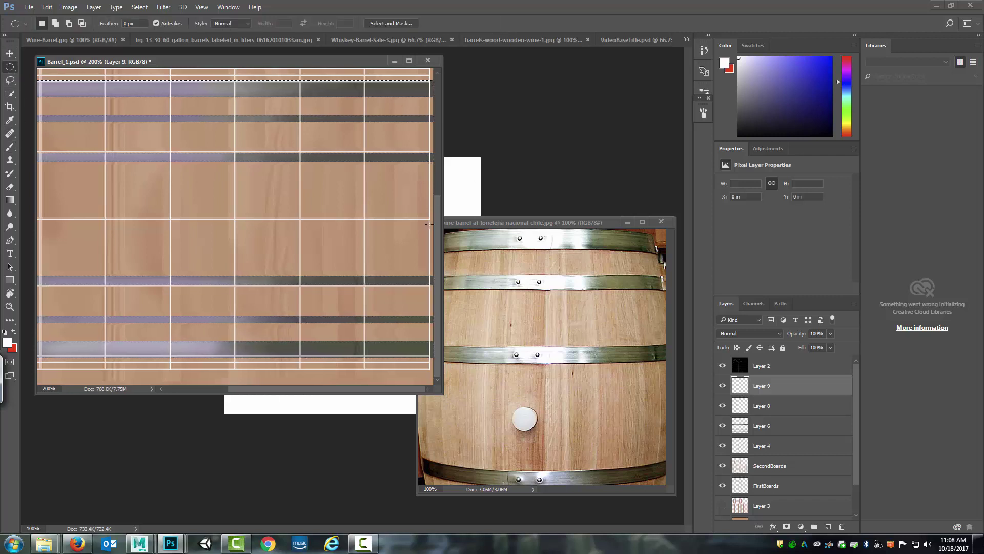
{"action": "left_click_drag", "start_coordinate": [437, 221], "coordinate": [435, 174]}
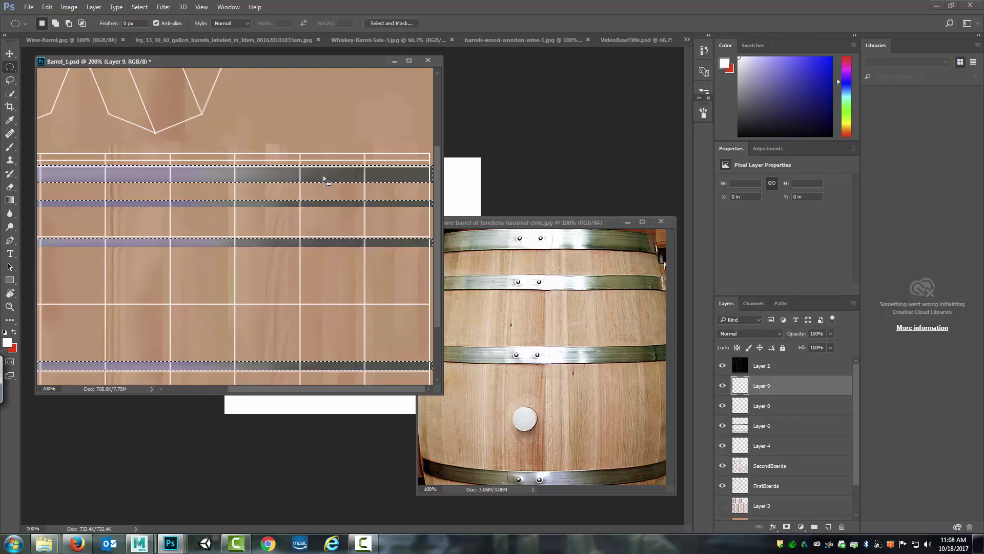
{"action": "right_click", "coordinate": [10, 66]}
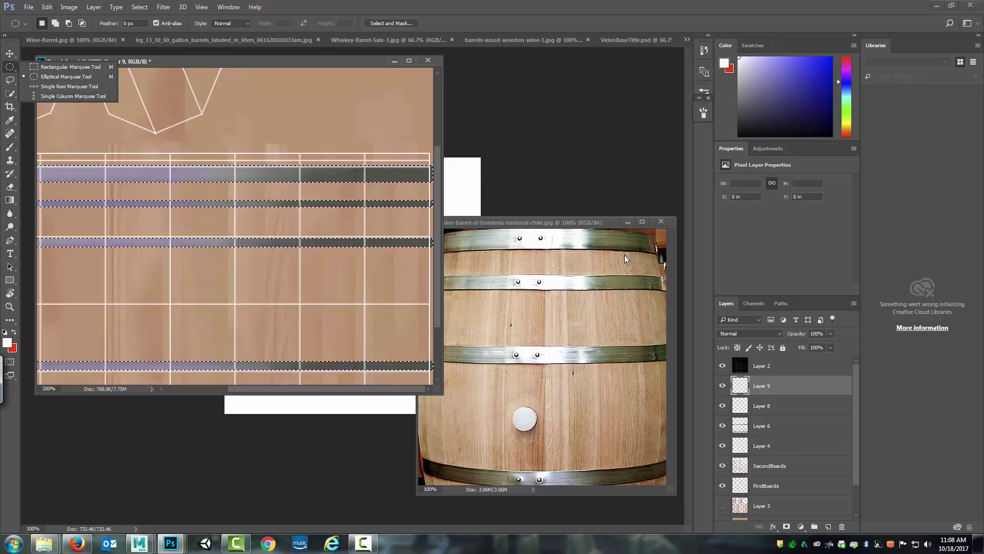
{"action": "left_click", "coordinate": [337, 180]}
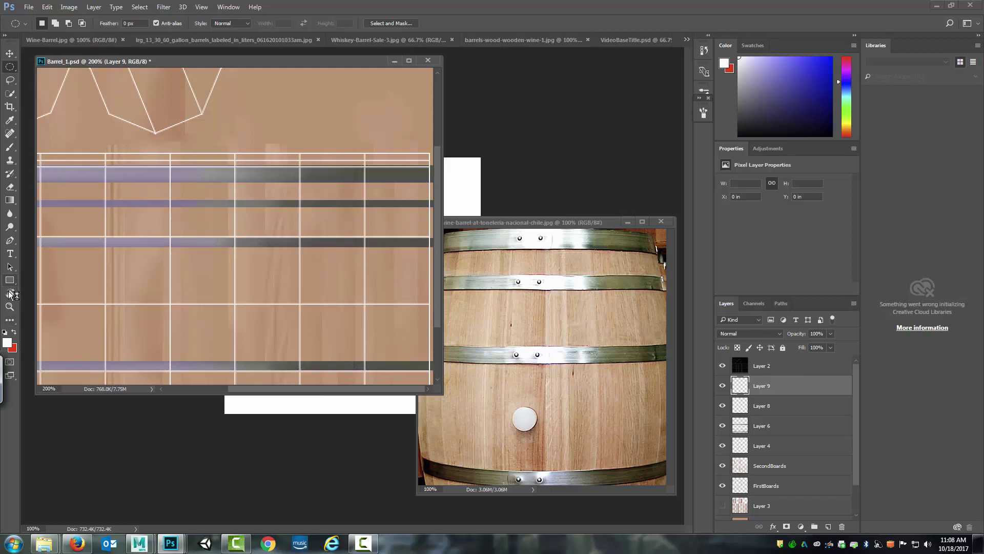
Try to make a tiny circular selection about 0.014 in wide on the narrow second band
{"action": "left_click", "coordinate": [10, 306]}
{"action": "left_click", "coordinate": [324, 203]}
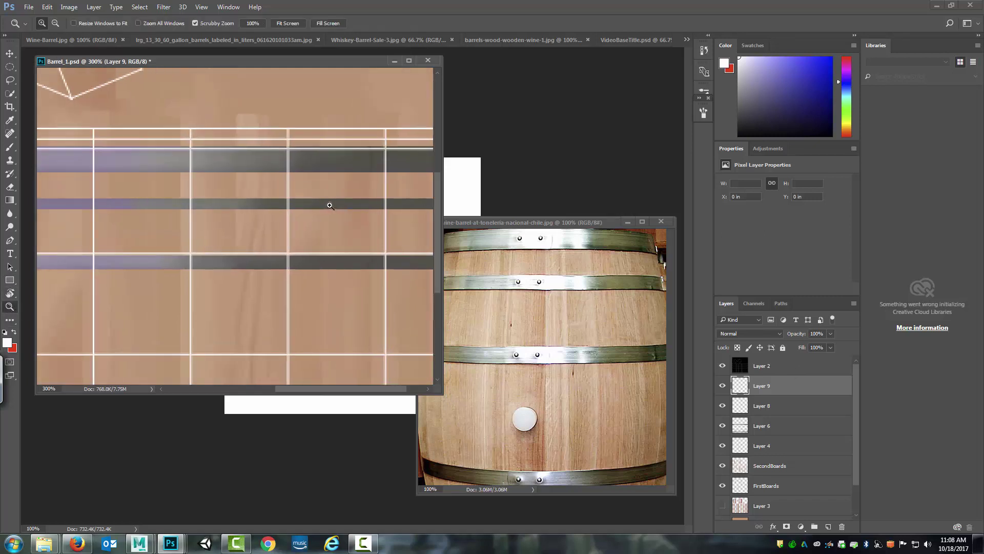
{"action": "left_click", "coordinate": [329, 206]}
{"action": "left_click", "coordinate": [328, 208]}
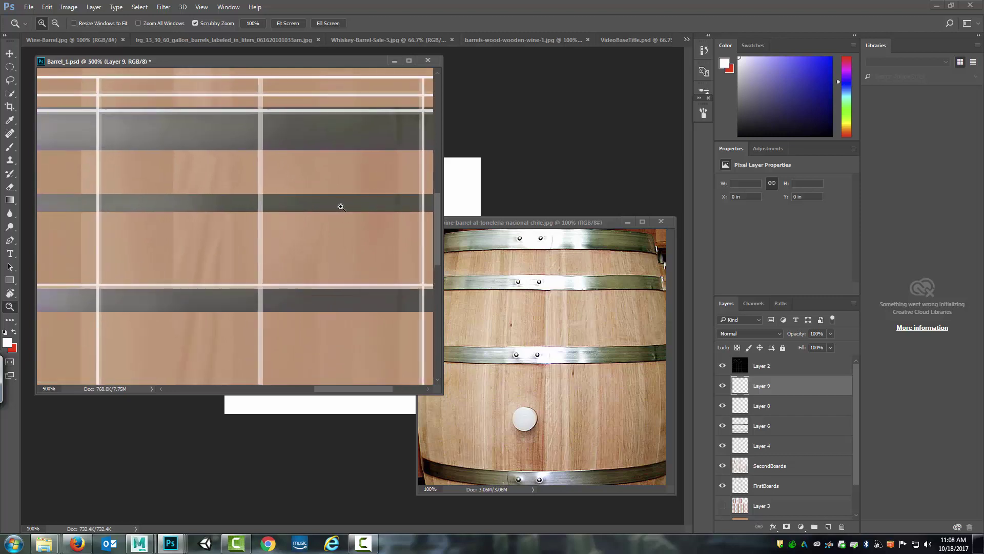
{"action": "left_click", "coordinate": [10, 67]}
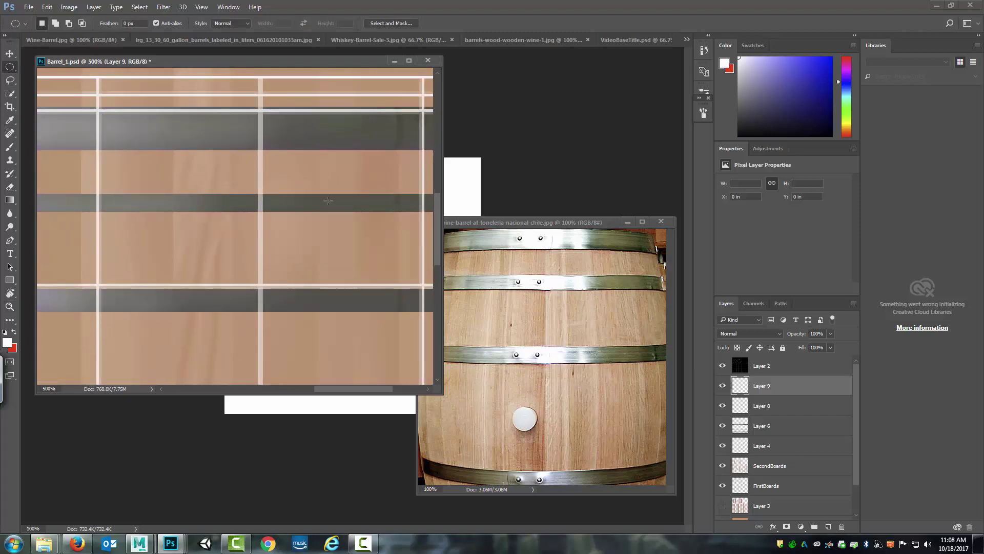
{"action": "left_click_drag", "start_coordinate": [328, 203], "coordinate": [329, 201]}
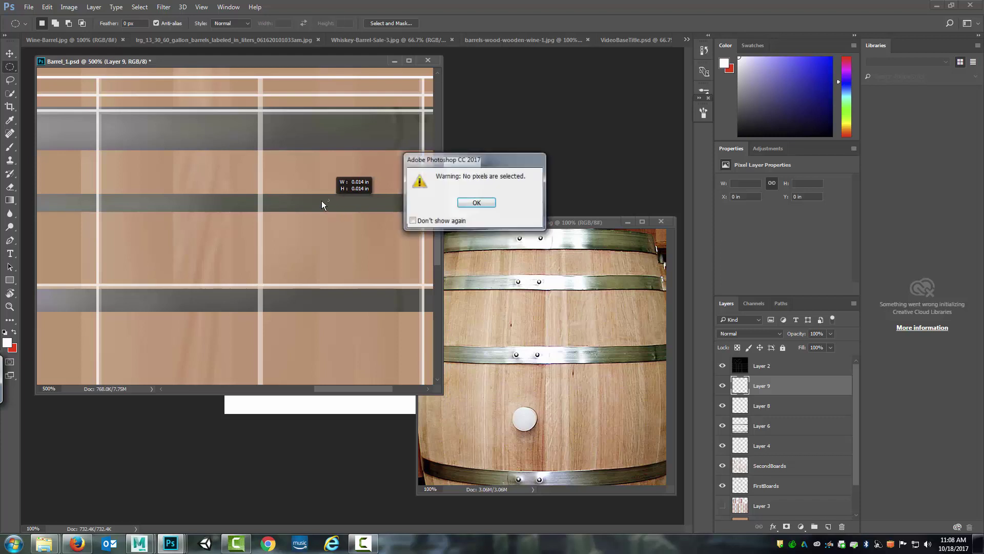
{"action": "left_click", "coordinate": [474, 200]}
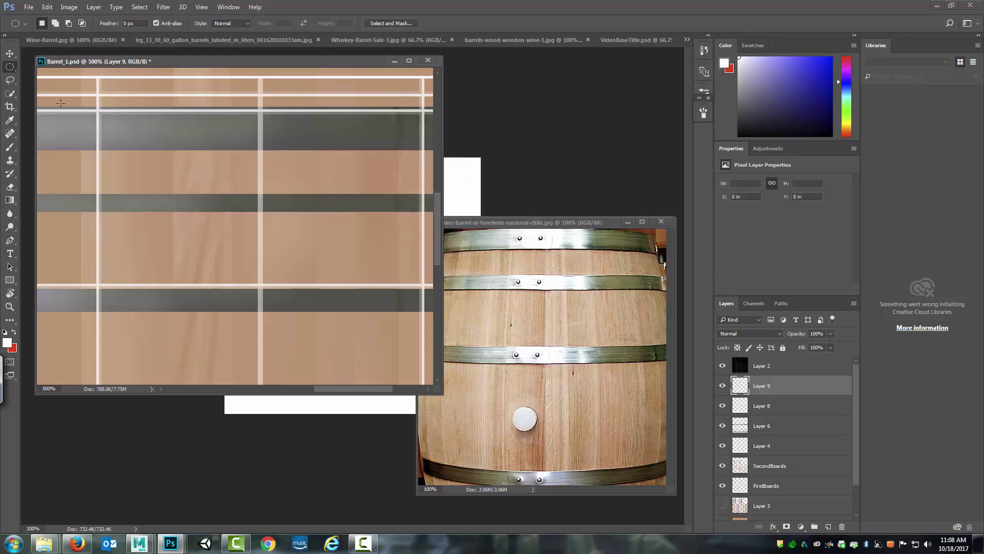
Paint two small rivets on the narrow second band with a 1 px brush at 19% opacity, using dark olive with white centres
{"action": "left_click", "coordinate": [9, 147]}
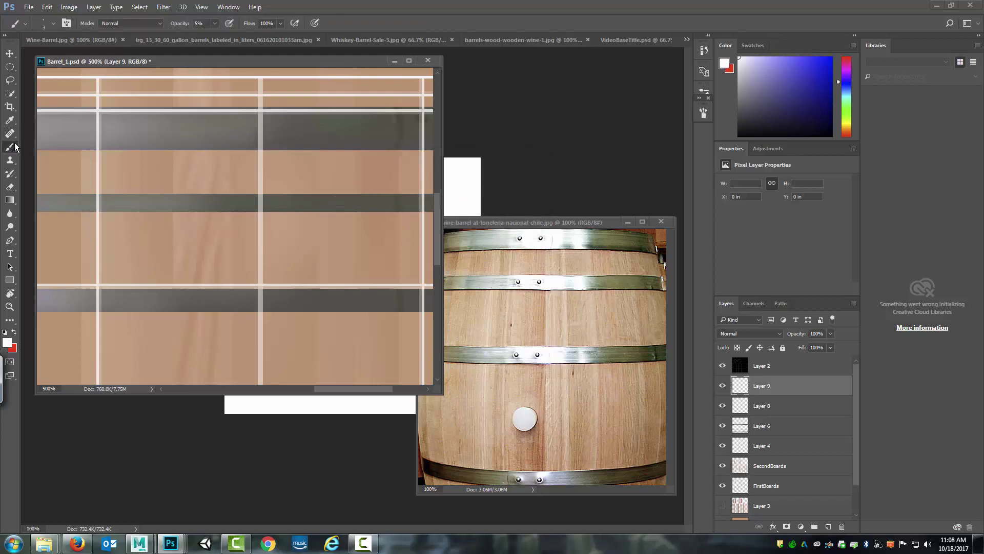
{"action": "right_click", "coordinate": [350, 197]}
{"action": "double_click", "coordinate": [446, 210]}
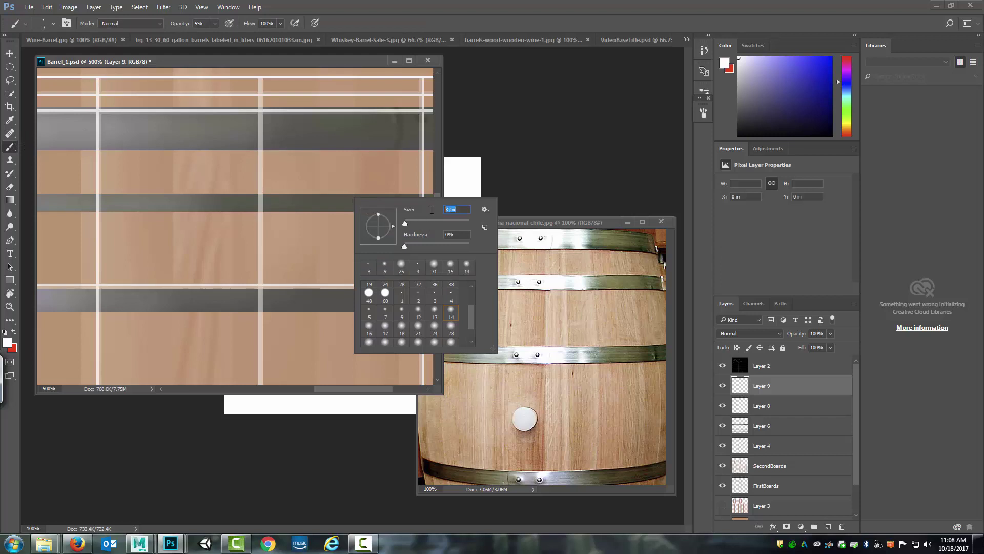
{"action": "type", "text": "1"}
{"action": "key", "text": "Return"}
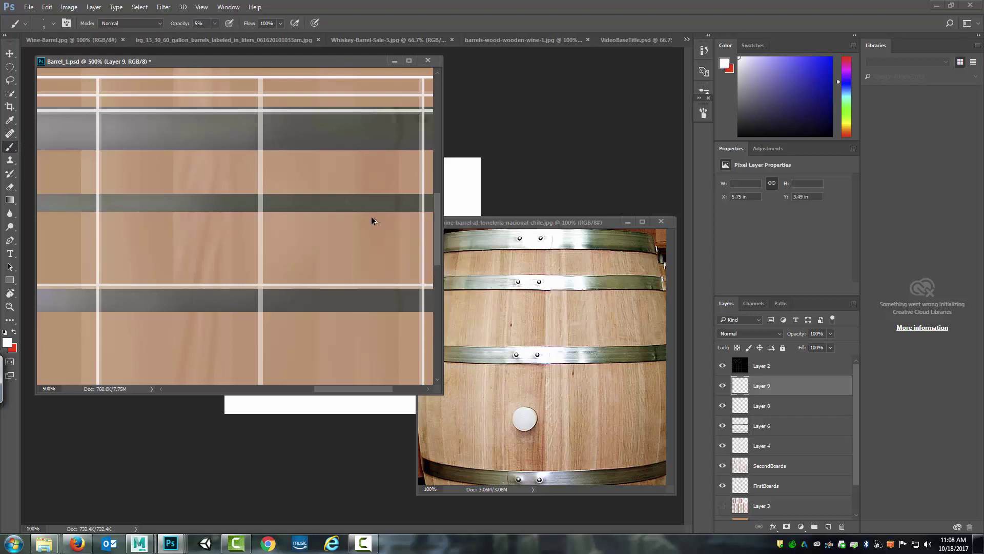
{"action": "left_click", "coordinate": [402, 293], "text": "alt"}
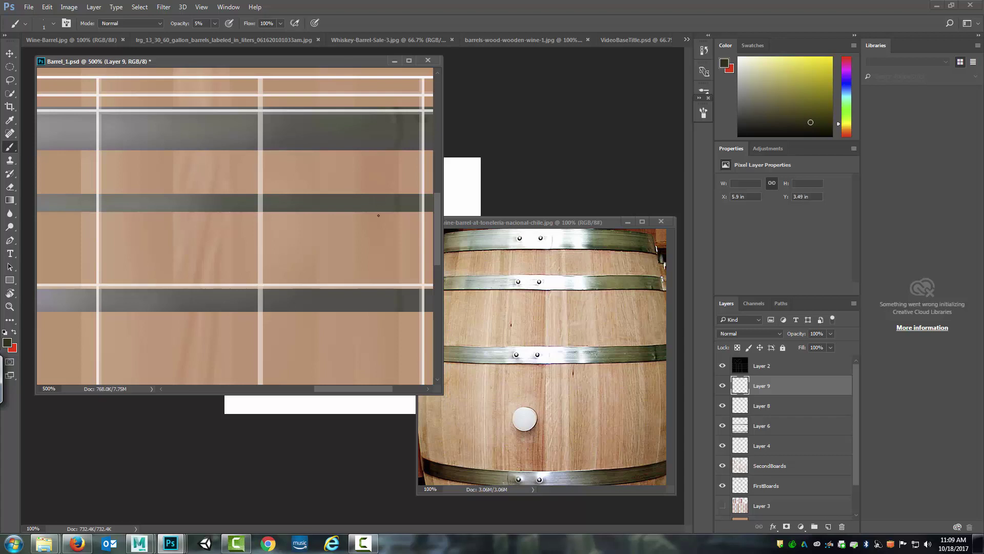
{"action": "left_click", "coordinate": [215, 24]}
{"action": "left_click", "coordinate": [377, 199]}
{"action": "left_click", "coordinate": [818, 128]}
{"action": "left_click", "coordinate": [513, 238], "text": "alt"}
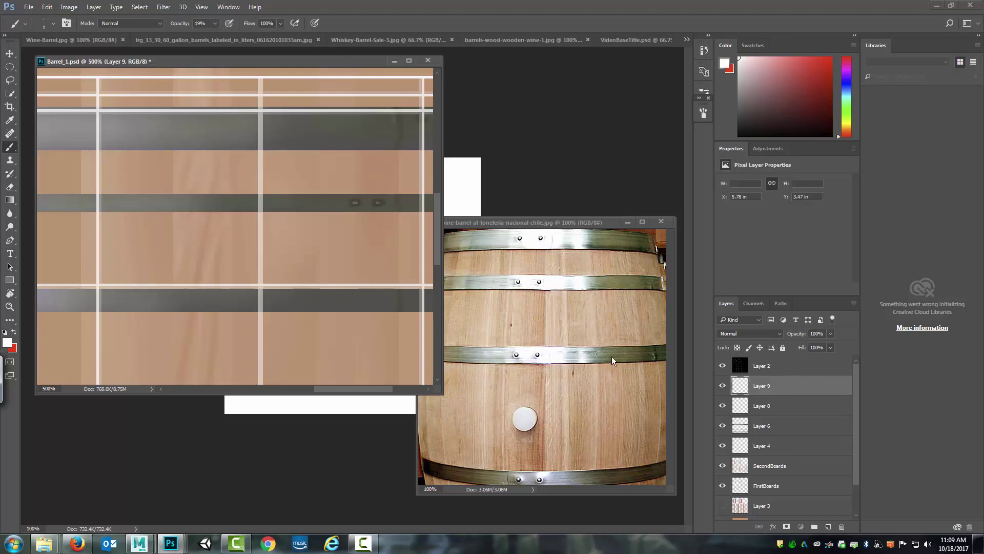
Duplicate the Layer 9 rivets and move the copy down onto the third band
{"action": "key", "text": "ctrl+j"}
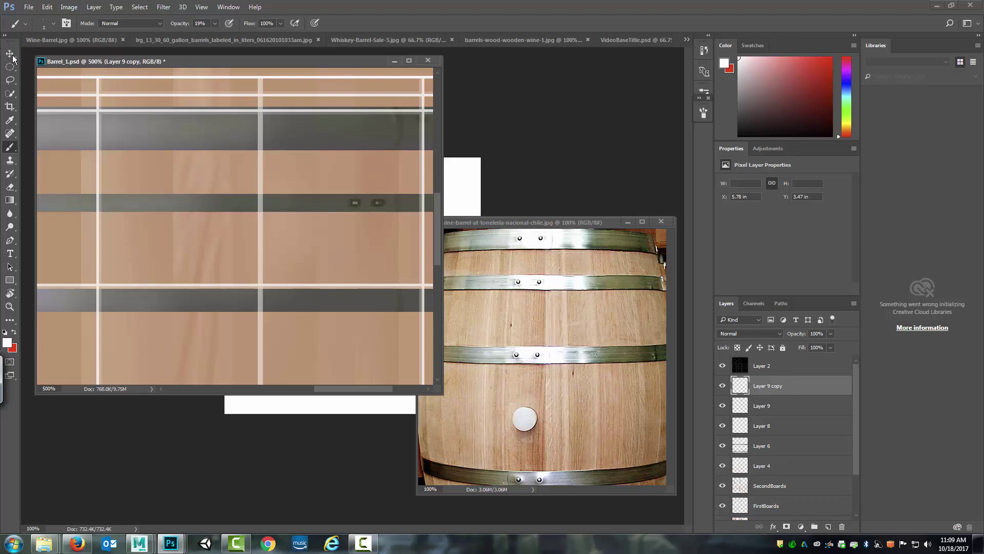
{"action": "left_click", "coordinate": [10, 54]}
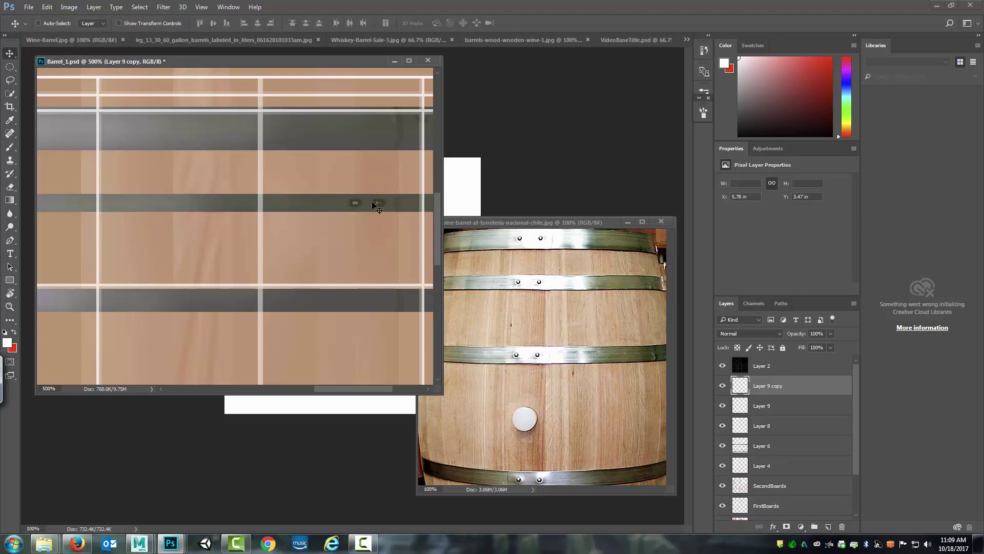
{"action": "left_click_drag", "start_coordinate": [372, 202], "coordinate": [360, 298]}
Duplicate the rivets again and place copies on the three lower bands, starting with Layer 9 copy 3 on the uppermost of them
{"action": "left_click_drag", "start_coordinate": [436, 229], "coordinate": [428, 282]}
{"action": "key", "text": "ctrl+j"}
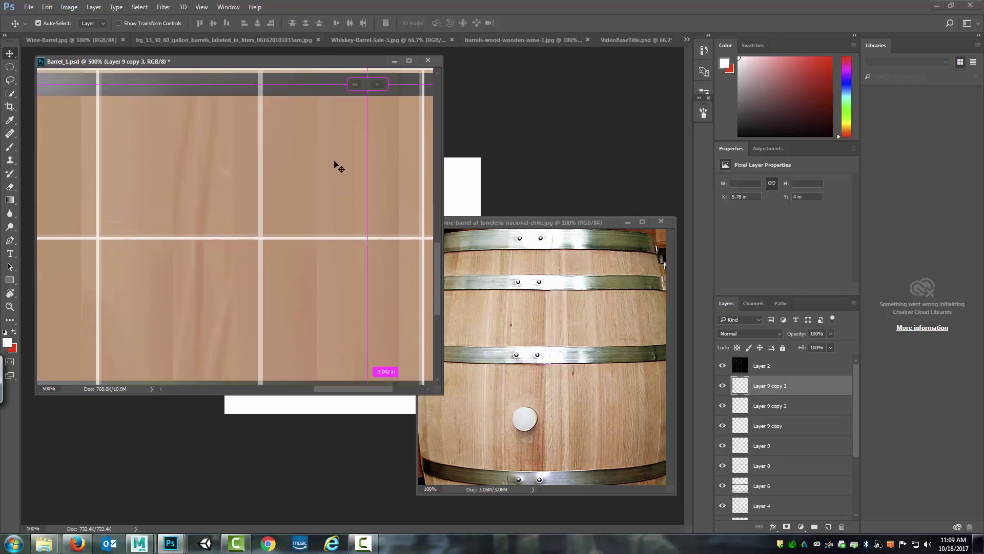
{"action": "left_click_drag", "start_coordinate": [376, 83], "coordinate": [362, 326]}
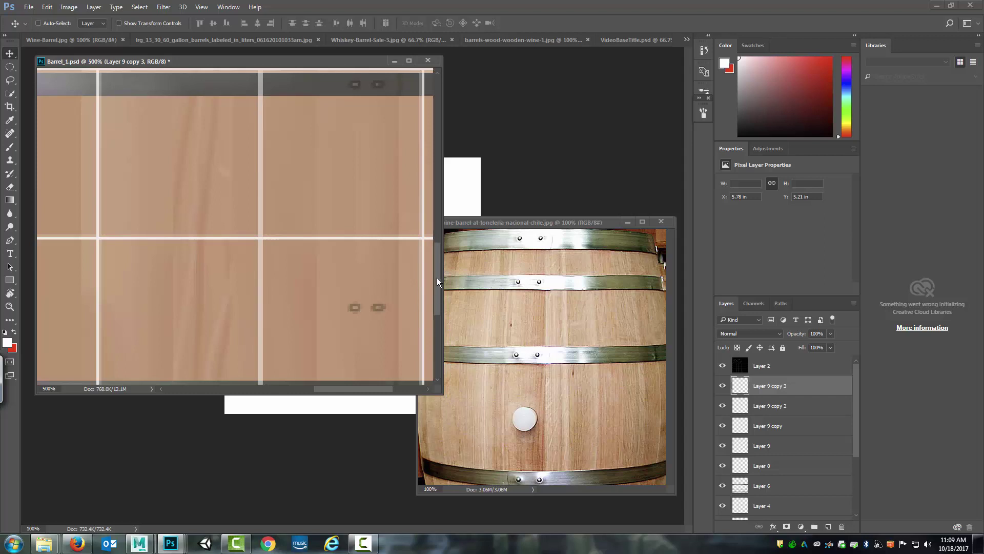
{"action": "key", "text": "alt+comma"}
{"action": "scroll", "coordinate": [438, 298], "scroll_direction": "down", "scroll_amount": 3}
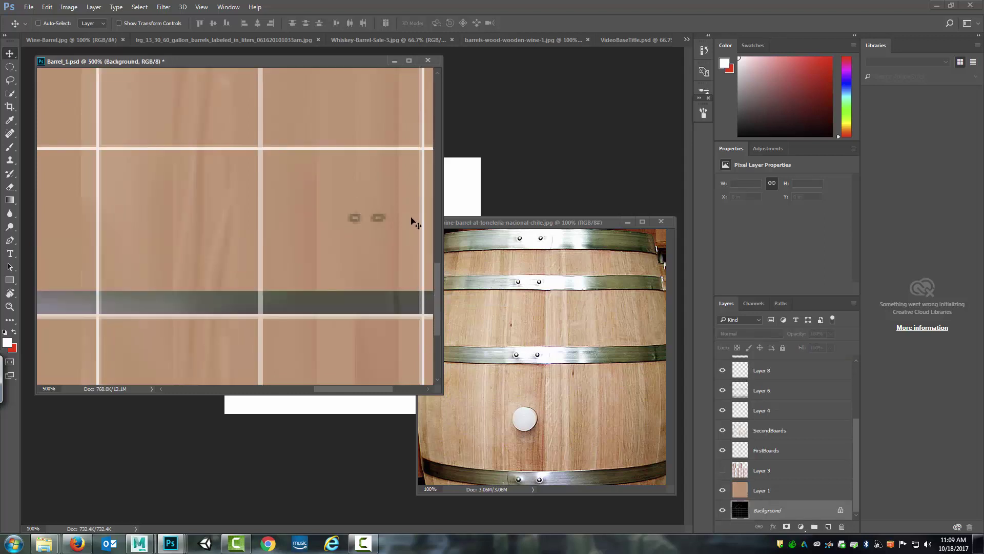
{"action": "left_click", "coordinate": [377, 242]}
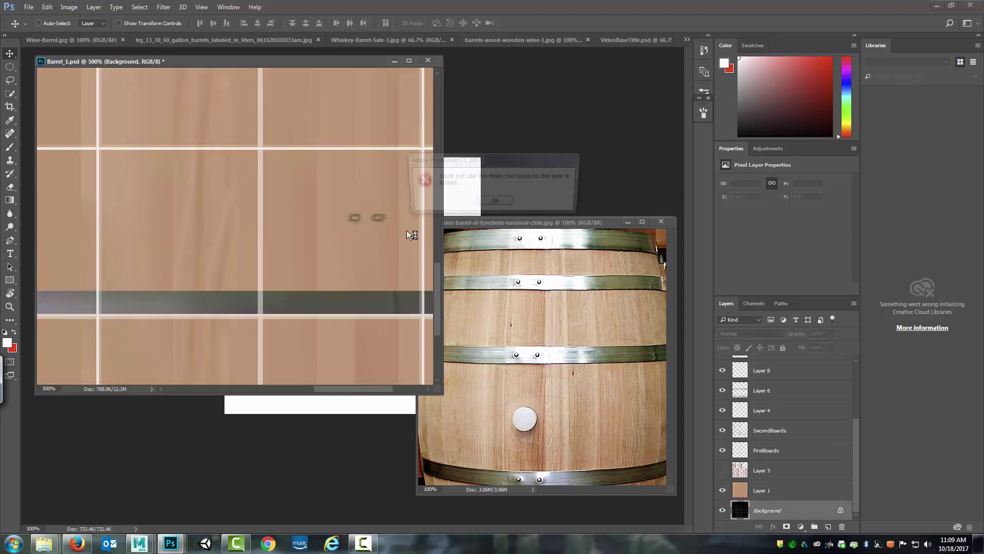
{"action": "left_click", "coordinate": [491, 200]}
{"action": "left_click_drag", "start_coordinate": [857, 433], "coordinate": [869, 379]}
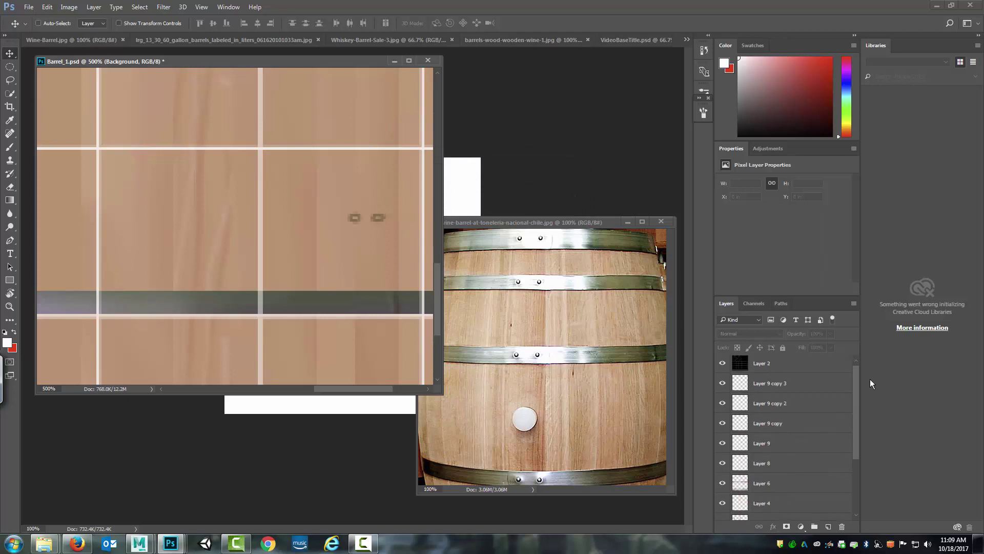
{"action": "left_click", "coordinate": [777, 387]}
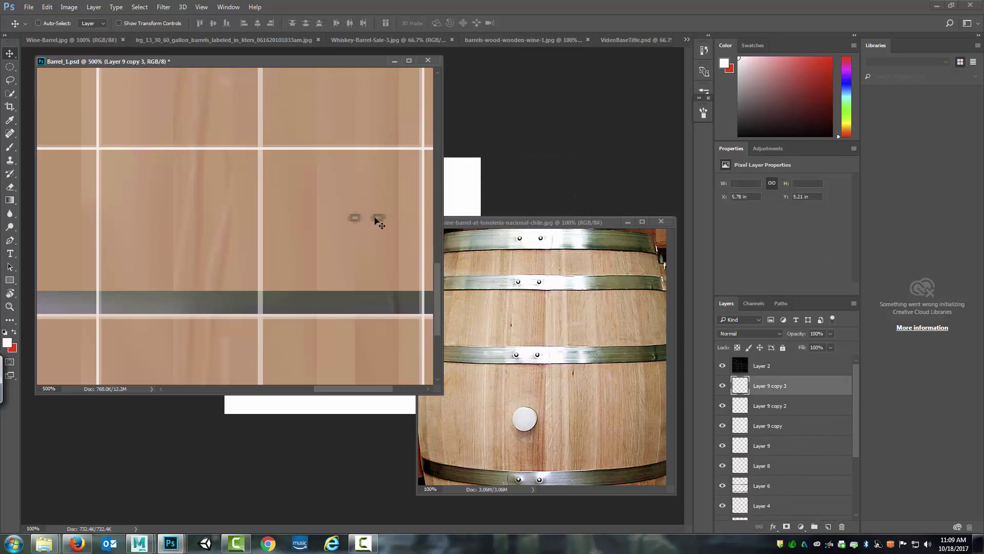
{"action": "left_click_drag", "start_coordinate": [378, 224], "coordinate": [370, 302]}
{"action": "left_click_drag", "start_coordinate": [434, 284], "coordinate": [371, 313]}
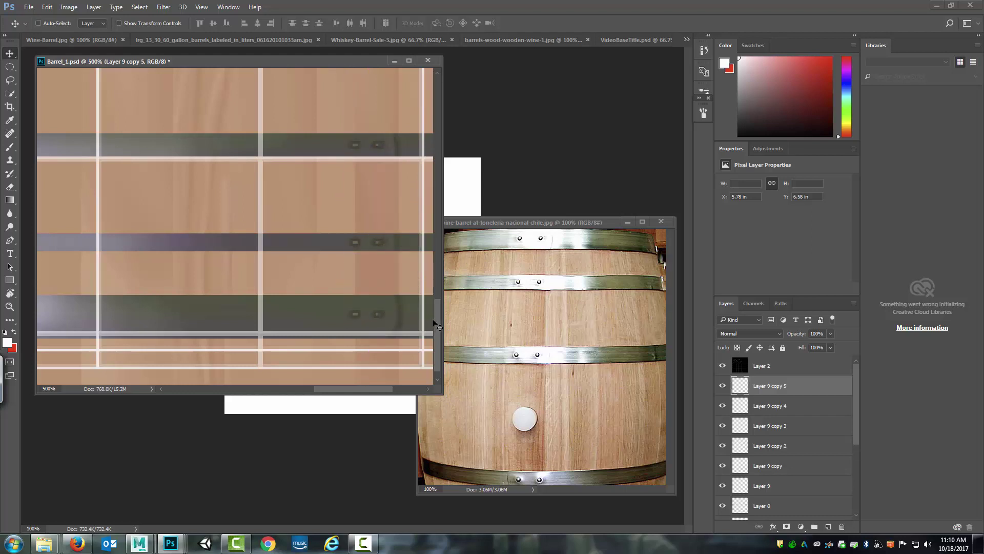
Add a new empty layer above the Layer 9 rivet copies for the barrel's bung
{"action": "scroll", "coordinate": [435, 297], "scroll_direction": "up", "scroll_amount": 5}
{"action": "left_click", "coordinate": [10, 307]}
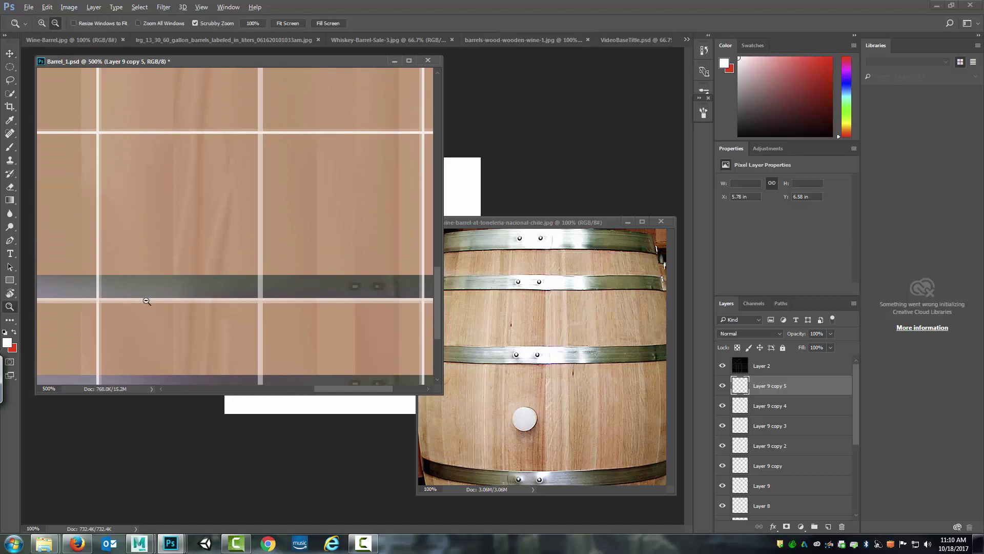
{"action": "left_click", "coordinate": [146, 299], "text": "alt"}
{"action": "left_click", "coordinate": [151, 299], "text": "alt"}
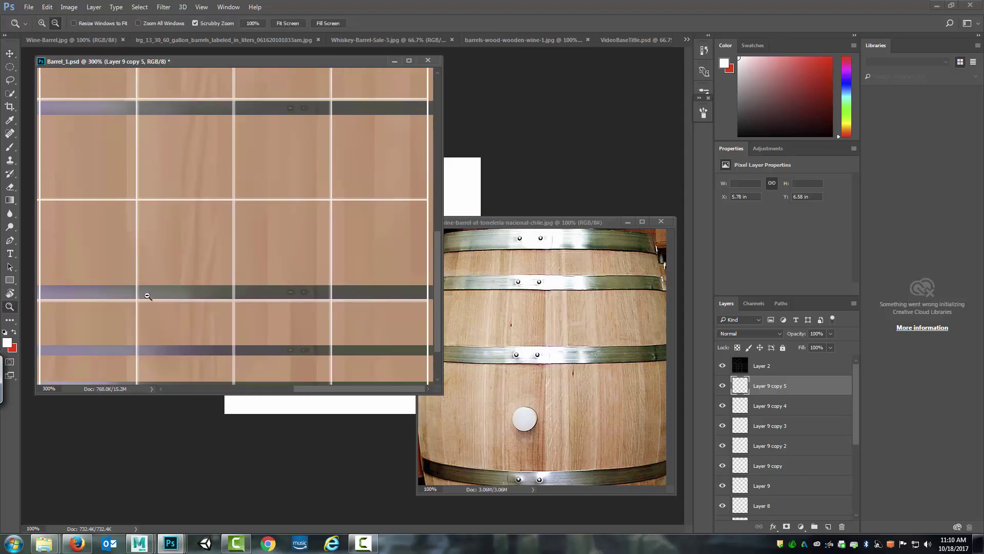
{"action": "left_click", "coordinate": [147, 293], "text": "alt"}
{"action": "left_click", "coordinate": [149, 294], "text": "alt"}
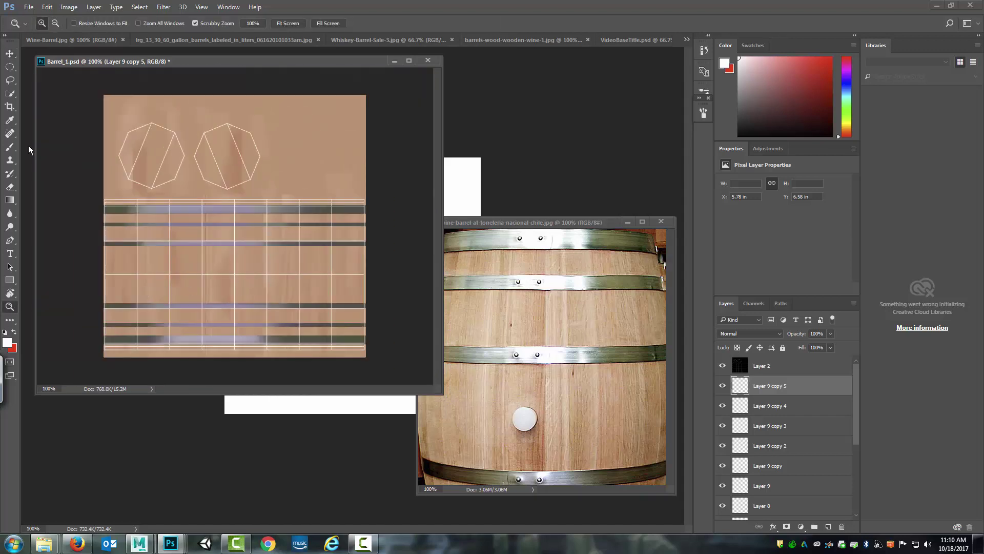
{"action": "left_click", "coordinate": [10, 67]}
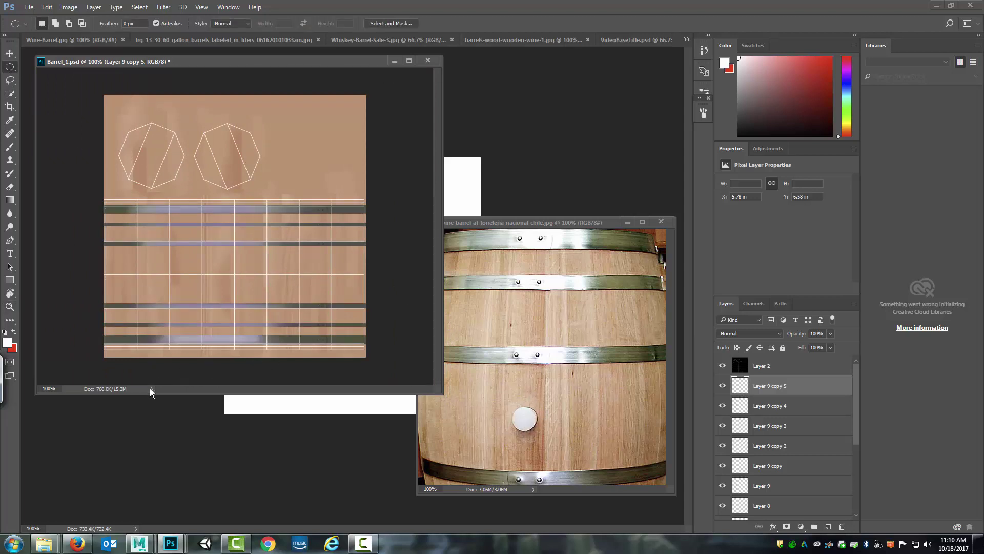
{"action": "left_click", "coordinate": [827, 527]}
Draw a small circular selection centred on the middle horizontal UV line, directly below the rivets of the upper bands
{"action": "left_click", "coordinate": [10, 306]}
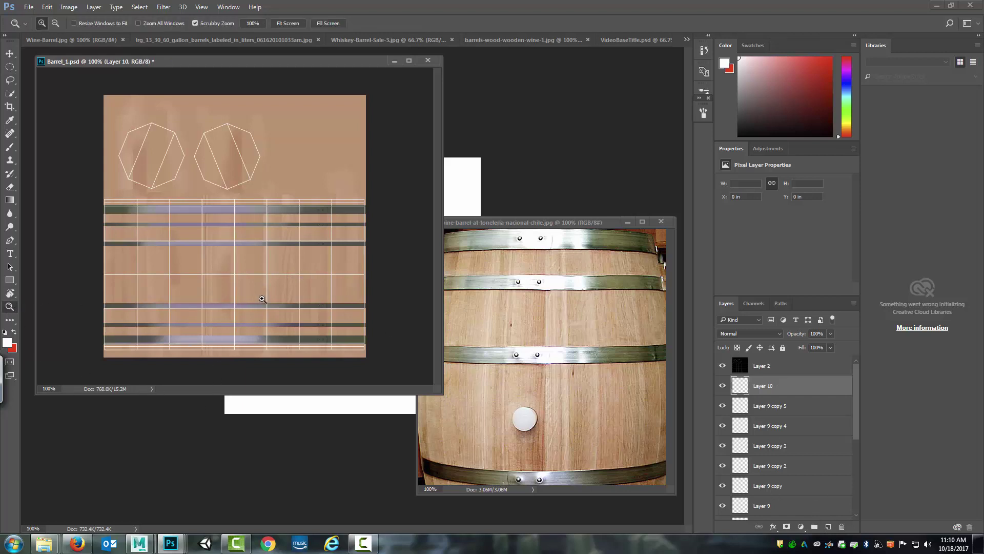
{"action": "left_click", "coordinate": [263, 299]}
{"action": "left_click", "coordinate": [10, 66]}
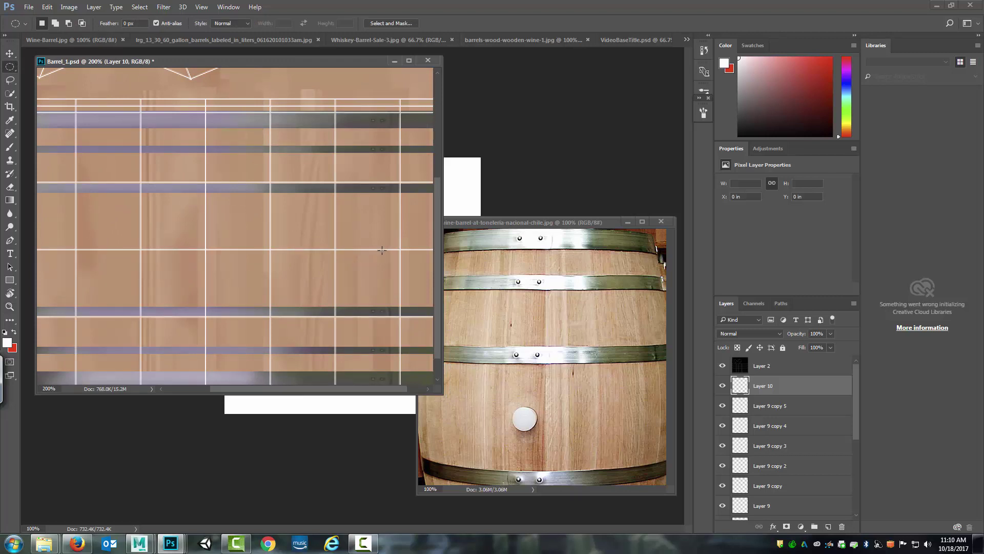
{"action": "left_click_drag", "start_coordinate": [380, 250], "coordinate": [386, 254]}
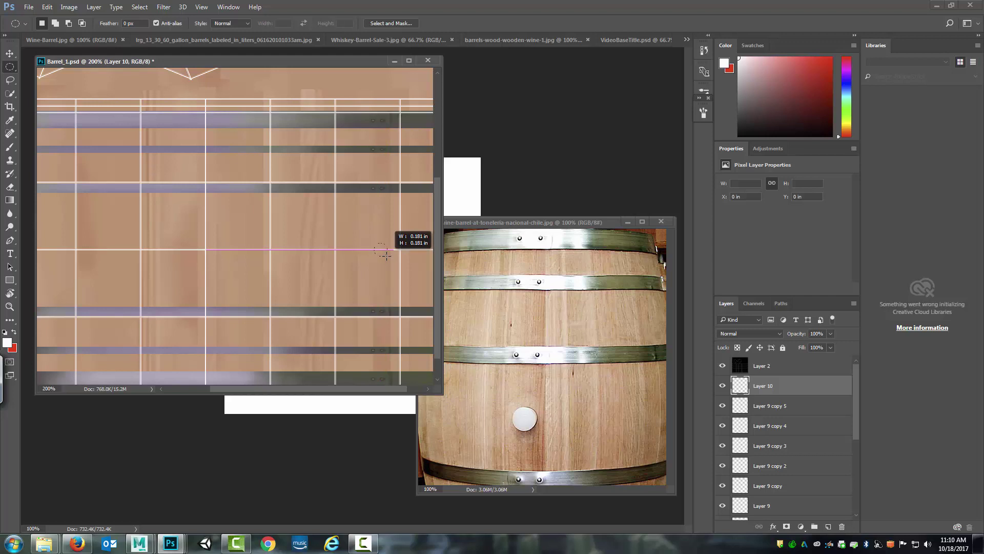
{"action": "left_click_drag", "start_coordinate": [386, 255], "coordinate": [390, 261]}
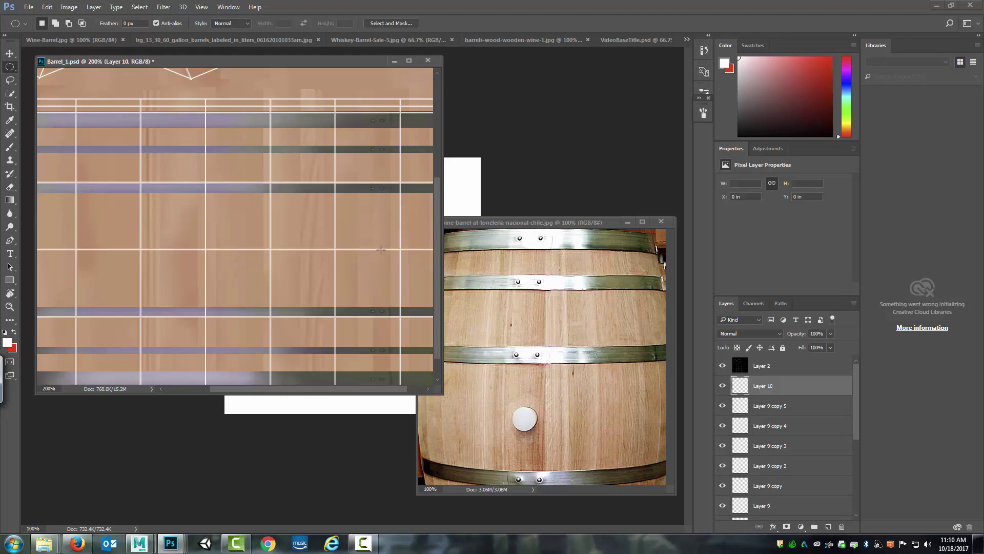
{"action": "left_click_drag", "start_coordinate": [380, 250], "coordinate": [389, 260]}
Fill the circular selection with the pale wood colour e8ccbb, starting from a tone sampled from the planks
{"action": "left_click", "coordinate": [47, 7]}
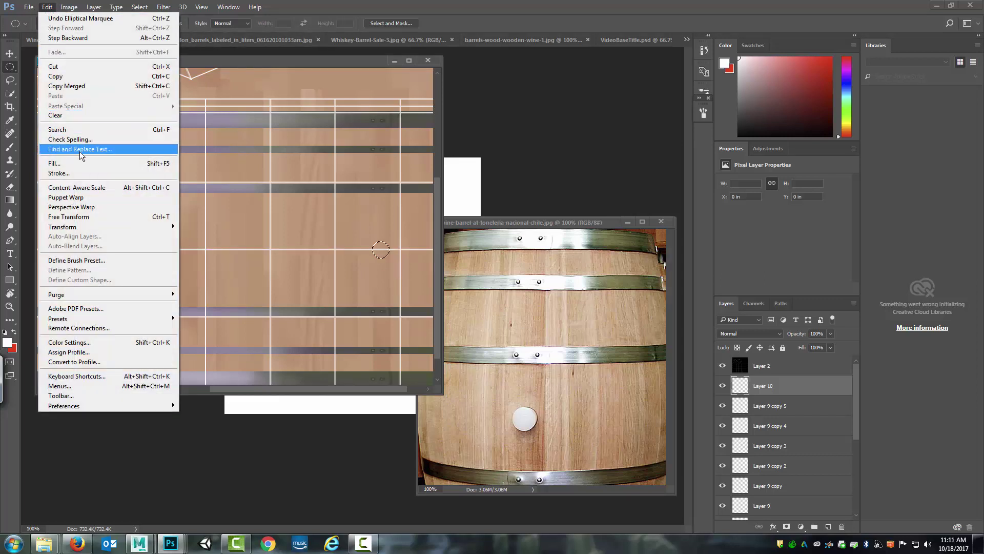
{"action": "left_click", "coordinate": [78, 161]}
{"action": "left_click", "coordinate": [492, 109]}
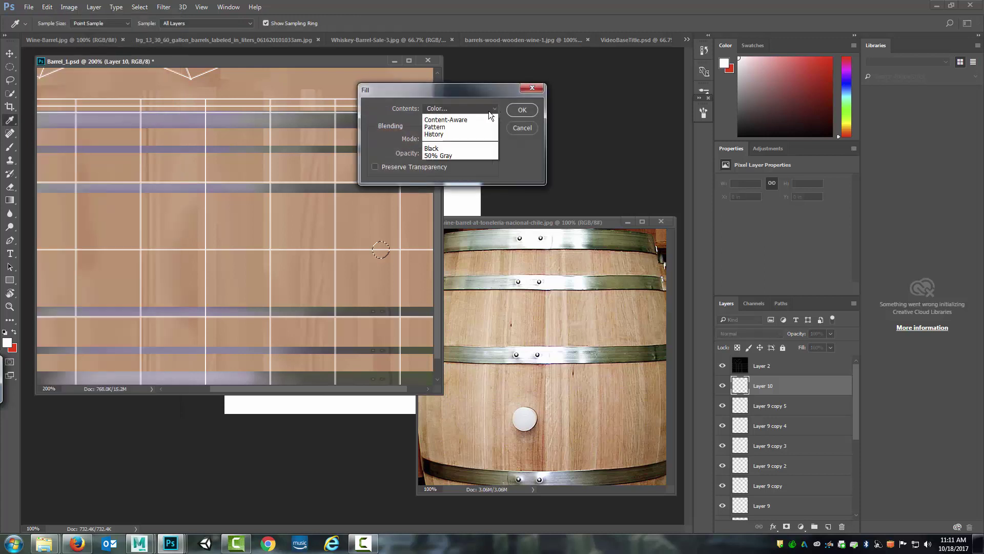
{"action": "left_click", "coordinate": [471, 129]}
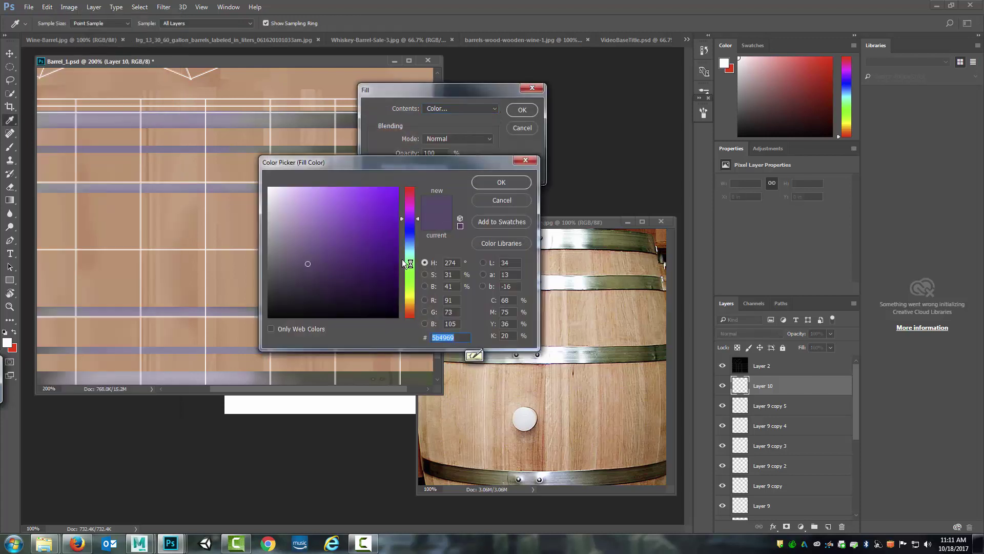
{"action": "left_click_drag", "start_coordinate": [346, 162], "coordinate": [480, 136]}
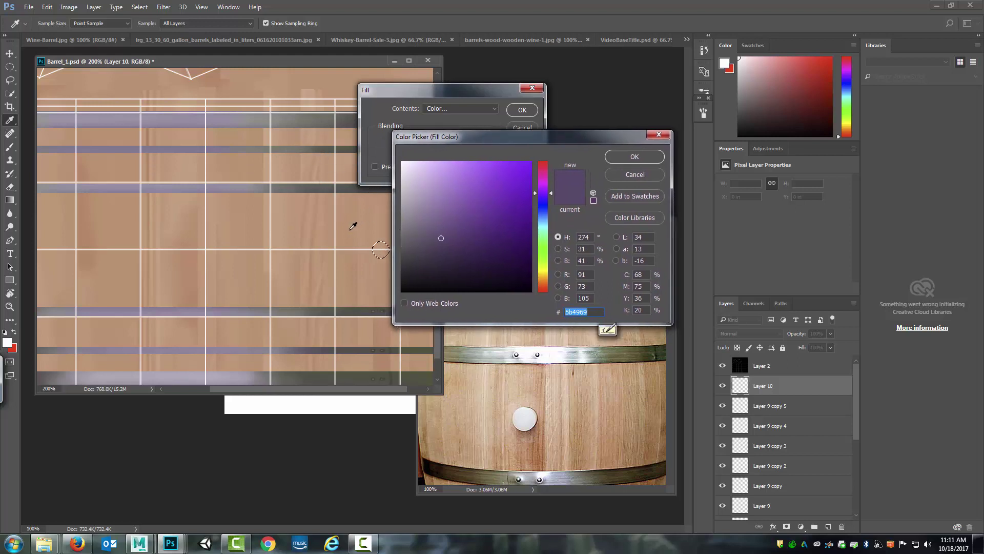
{"action": "left_click", "coordinate": [310, 226]}
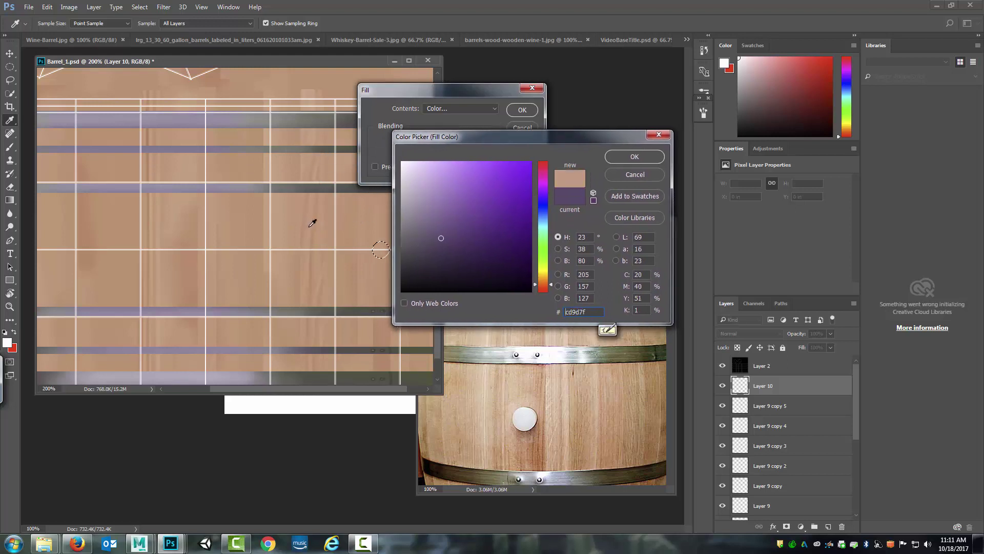
{"action": "left_click", "coordinate": [427, 172]}
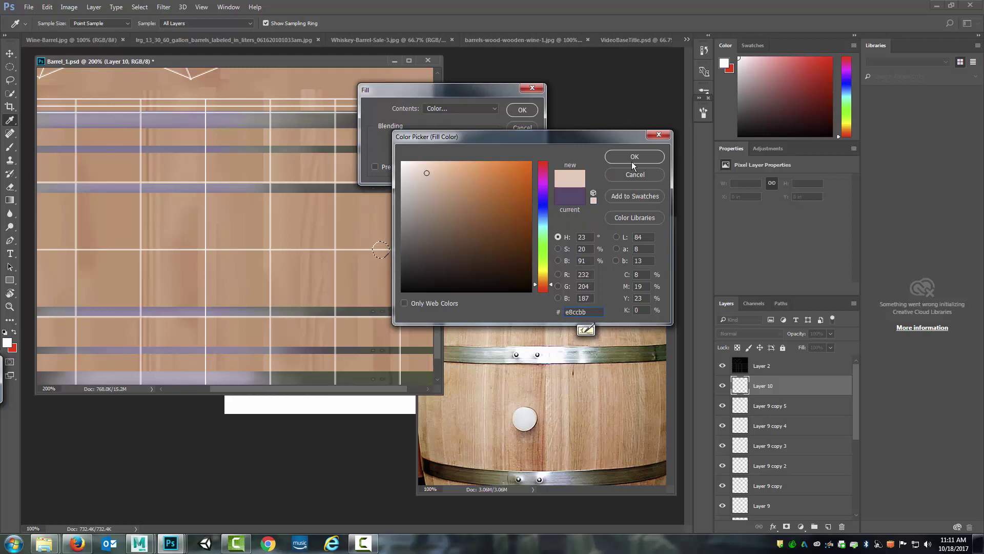
{"action": "left_click", "coordinate": [615, 155]}
{"action": "left_click", "coordinate": [522, 109]}
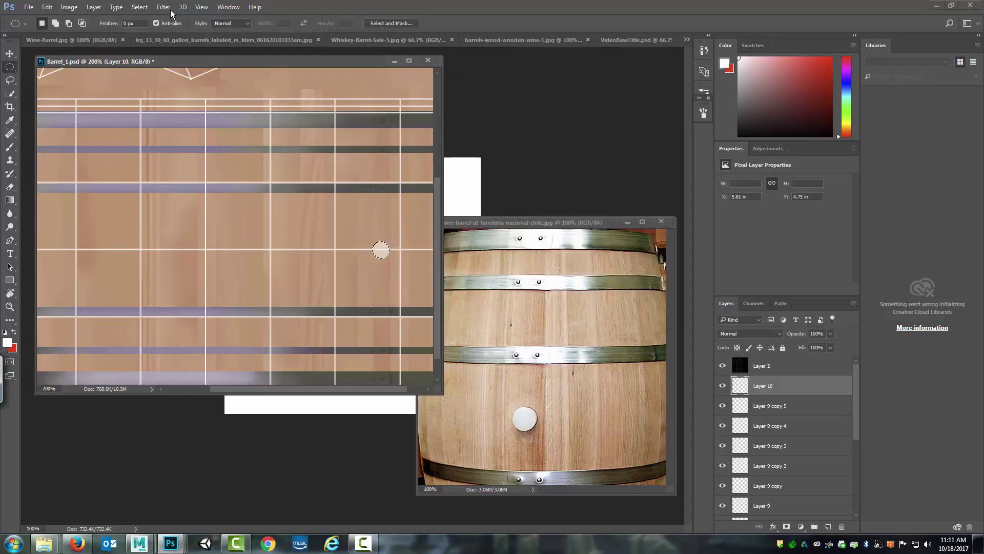
Invert the selection so the area outside the bung circle can be painted, and set the brush size to 7 px
{"action": "left_click", "coordinate": [140, 7]}
{"action": "left_click", "coordinate": [160, 49]}
{"action": "left_click", "coordinate": [9, 147]}
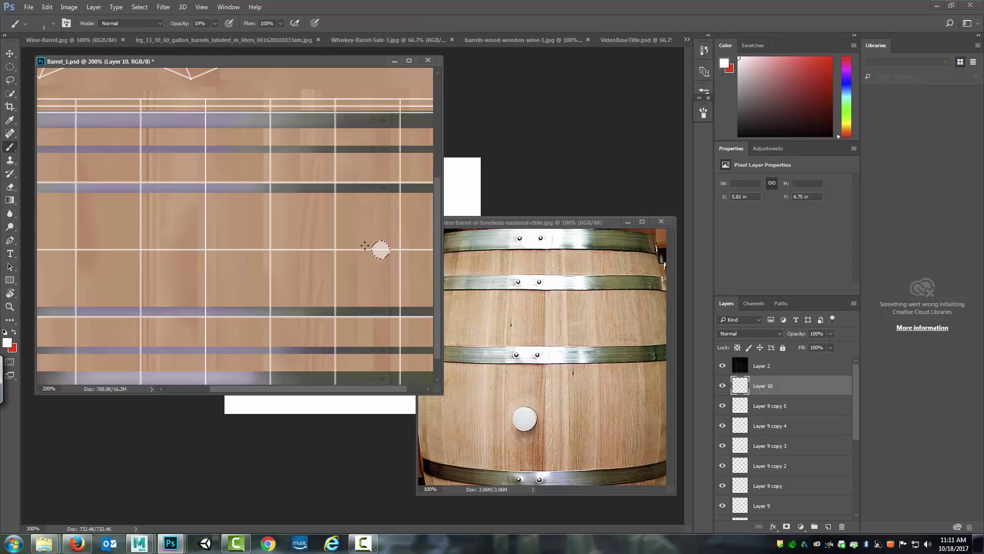
{"action": "right_click", "coordinate": [380, 250]}
{"action": "left_click_drag", "start_coordinate": [426, 235], "coordinate": [423, 234]}
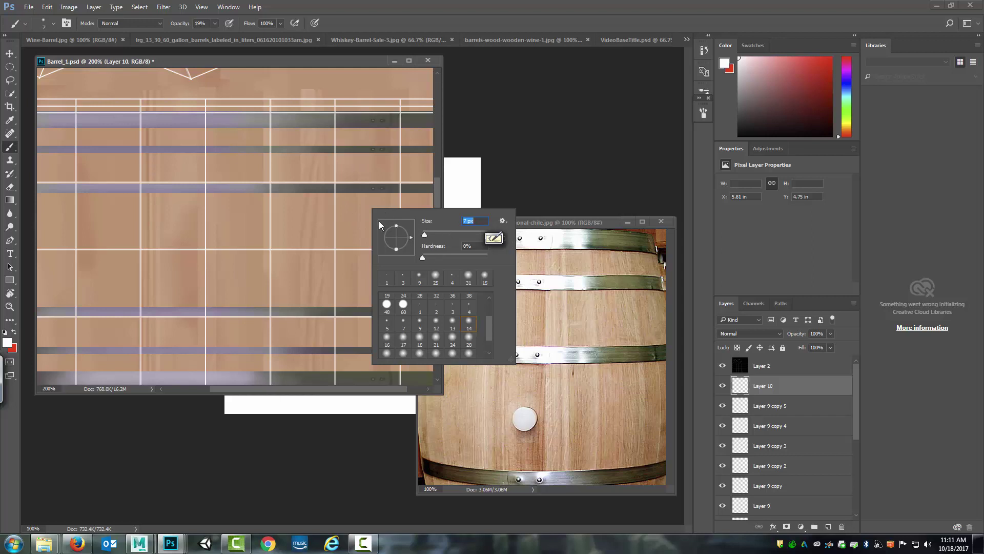
{"action": "key", "text": "Return"}
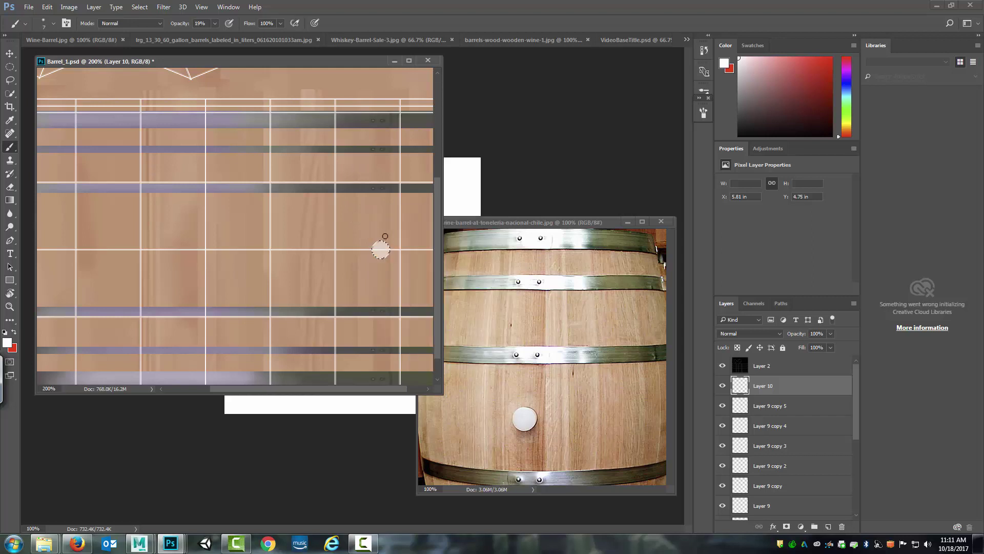
Sample the dark olive grey of the third band and paint faint shading around the bung circle, lowering the brush opacity to 5%
{"action": "key", "text": "super"}
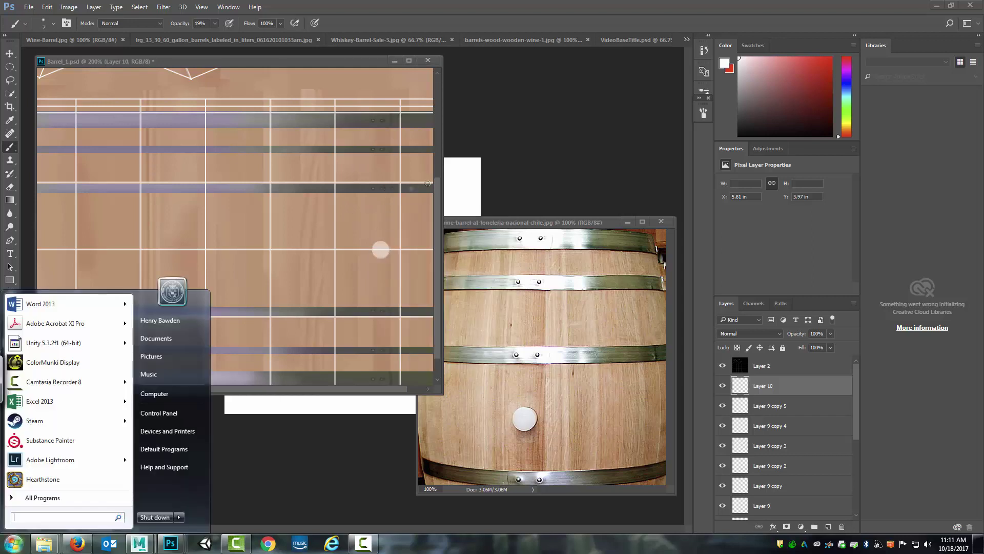
{"action": "key", "text": "super"}
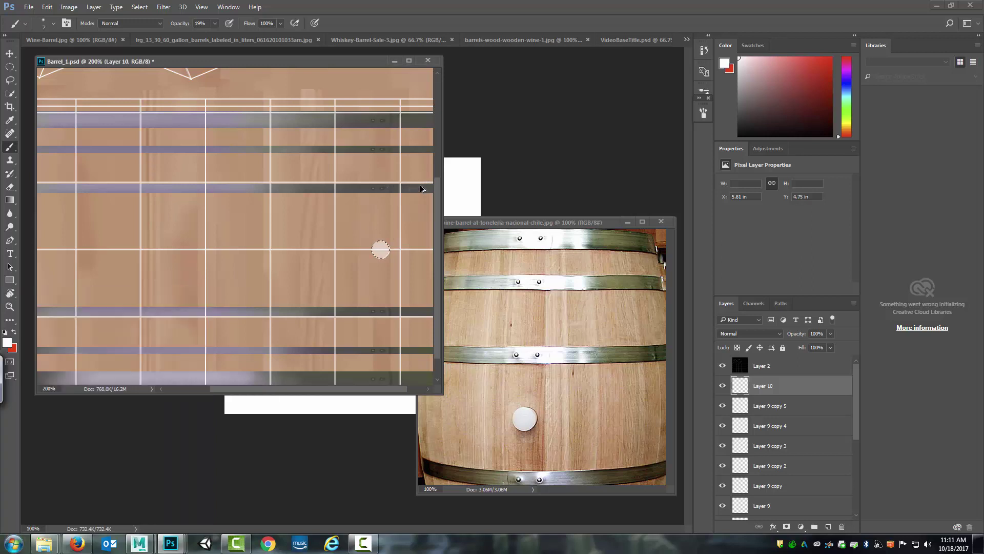
{"action": "left_click", "coordinate": [419, 185], "text": "alt"}
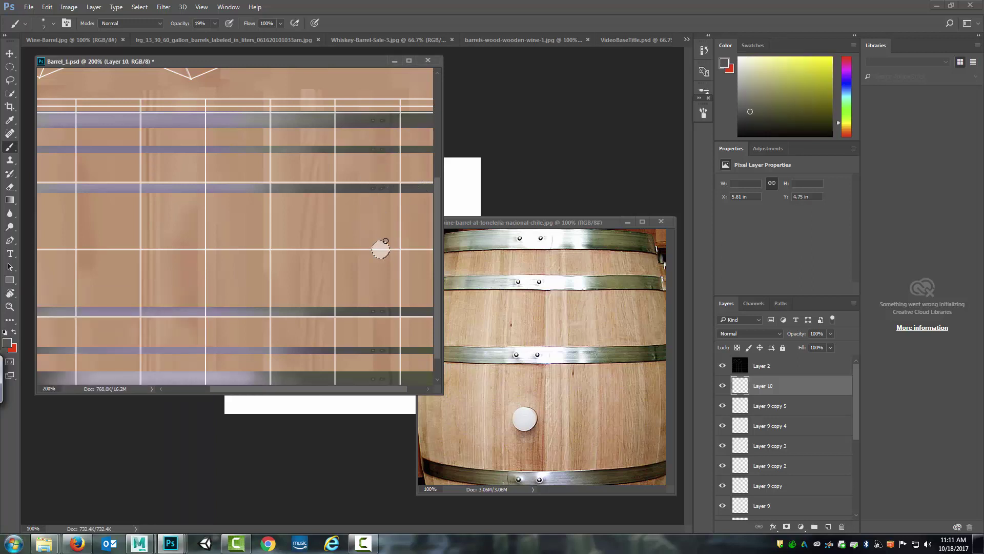
{"action": "left_click_drag", "start_coordinate": [379, 247], "coordinate": [383, 240]}
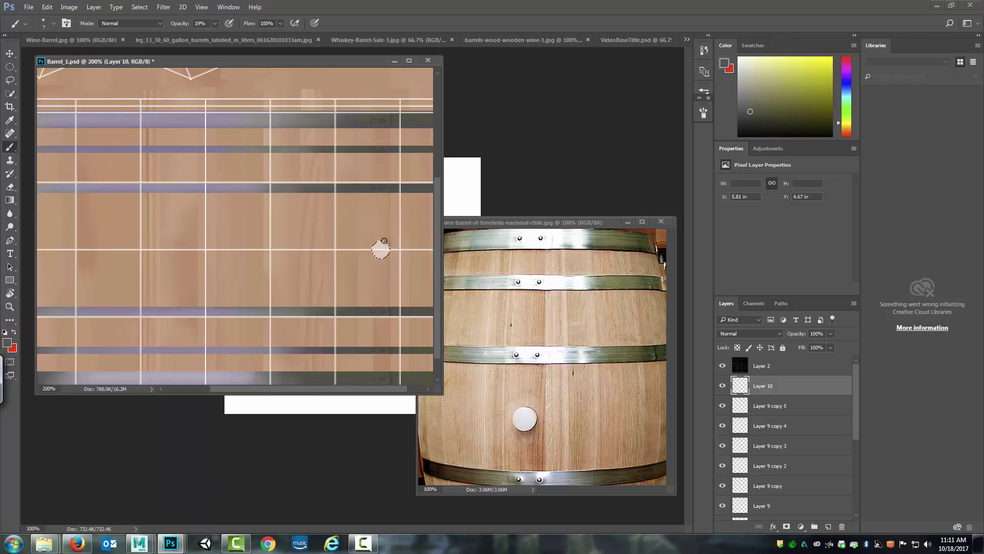
{"action": "left_click", "coordinate": [215, 23]}
{"action": "left_click", "coordinate": [380, 245]}
{"action": "left_click", "coordinate": [10, 188]}
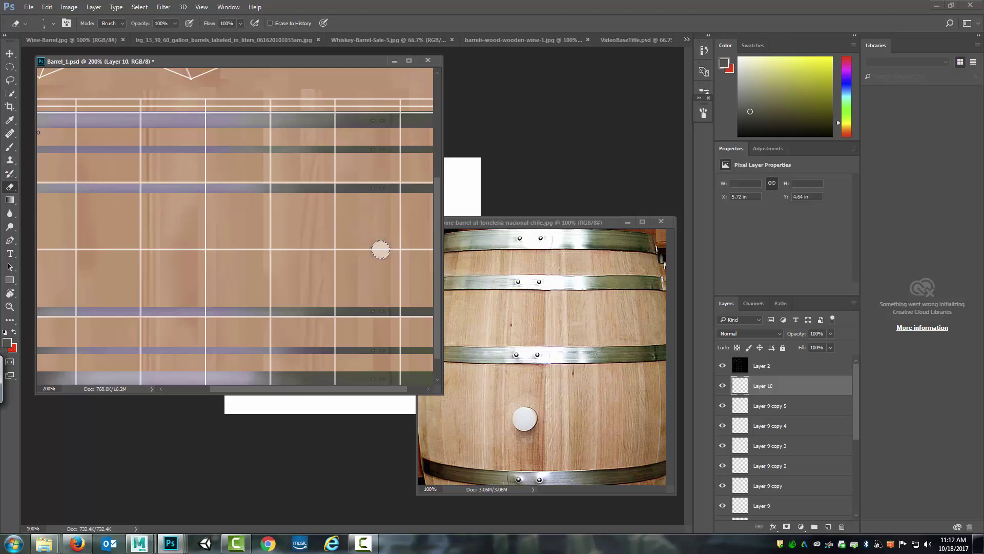
{"action": "key", "text": "b"}
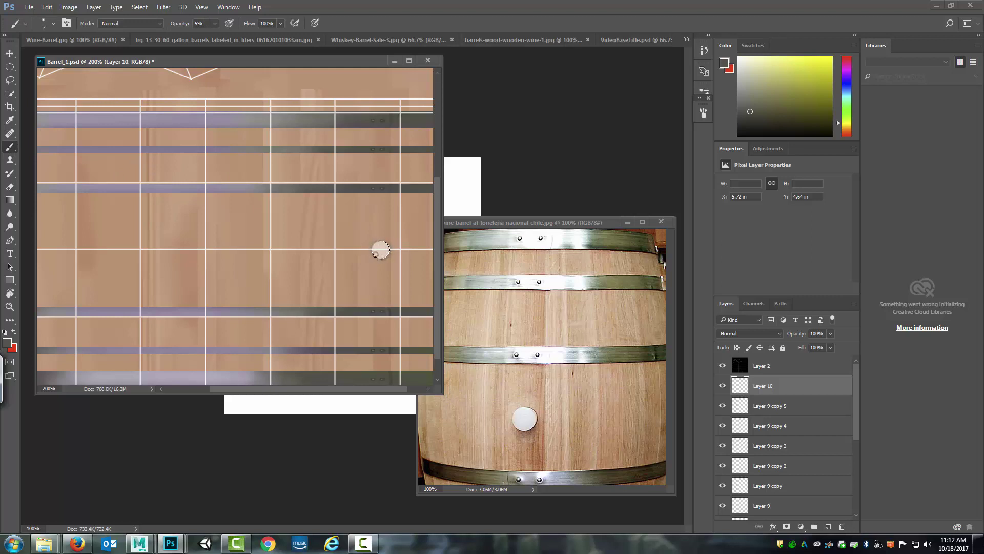
Add a new layer above the bung layer and enlarge the soft brush to 26 px
{"action": "mouse_move", "coordinate": [435, 268]}
{"action": "left_mouse_down"}
{"action": "mouse_move", "coordinate": [438, 301]}
{"action": "mouse_move", "coordinate": [436, 255]}
{"action": "left_mouse_up"}
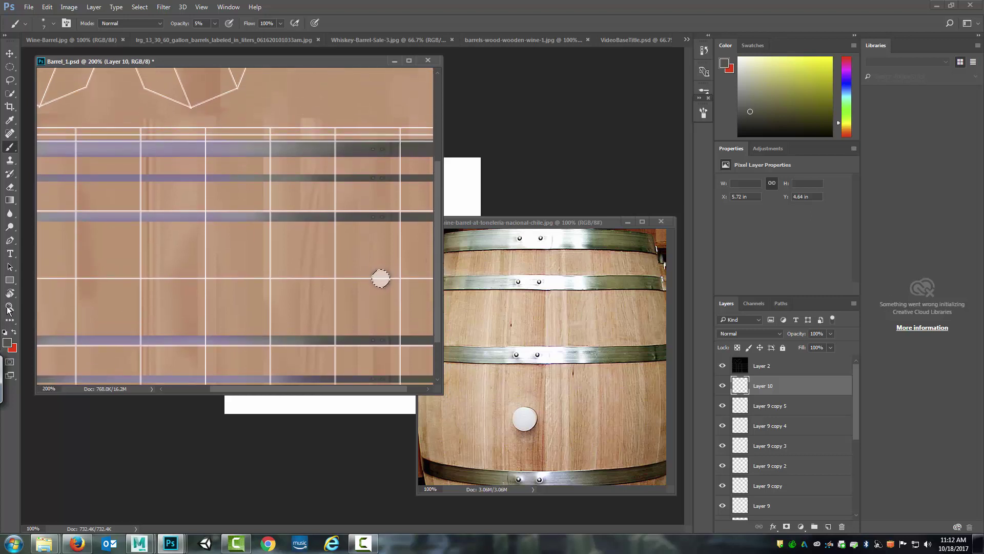
{"action": "key", "text": "z"}
{"action": "left_click", "coordinate": [191, 284], "text": "alt"}
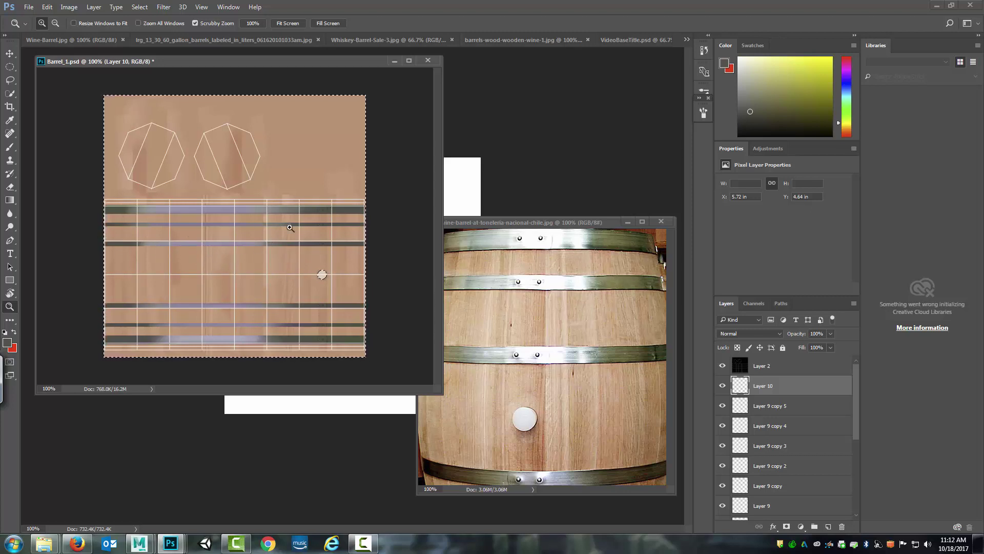
{"action": "left_click", "coordinate": [10, 147]}
{"action": "left_click", "coordinate": [828, 526]}
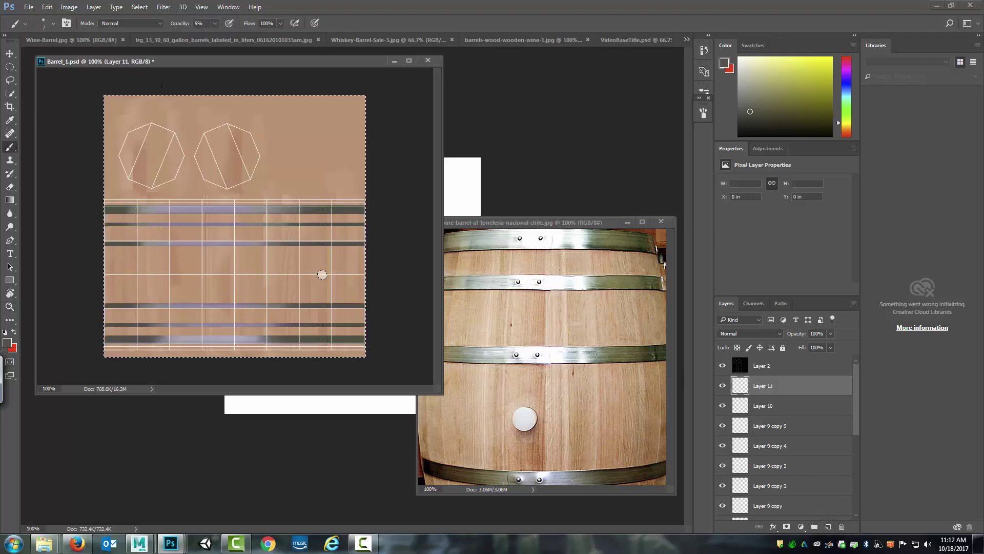
{"action": "right_click", "coordinate": [322, 274]}
{"action": "left_click_drag", "start_coordinate": [319, 177], "coordinate": [325, 176]}
{"action": "left_click", "coordinate": [283, 128]}
Clear the selection and paint soft dark shading along the barrel's edges and around both octagonal ends at 5% opacity
{"action": "left_click", "coordinate": [139, 6]}
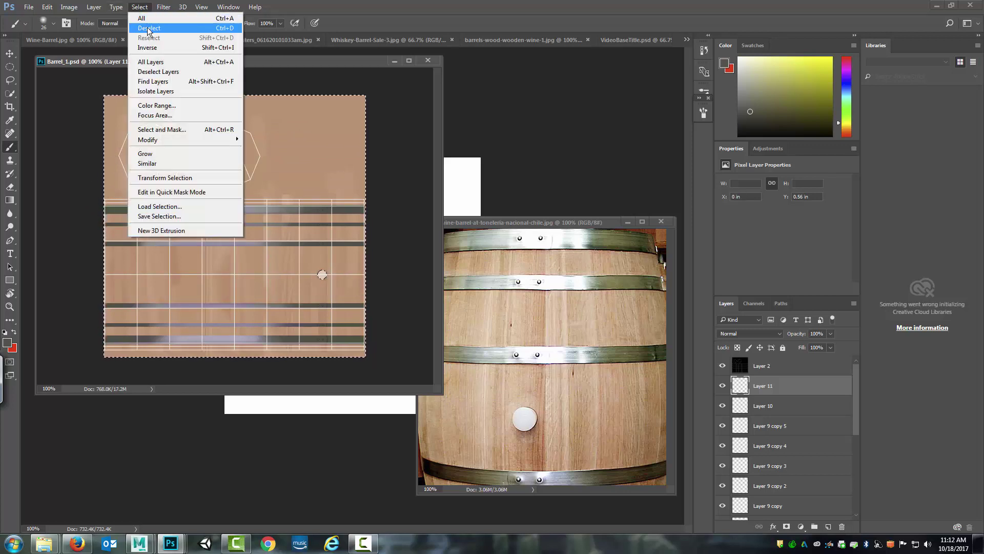
{"action": "left_click", "coordinate": [152, 28]}
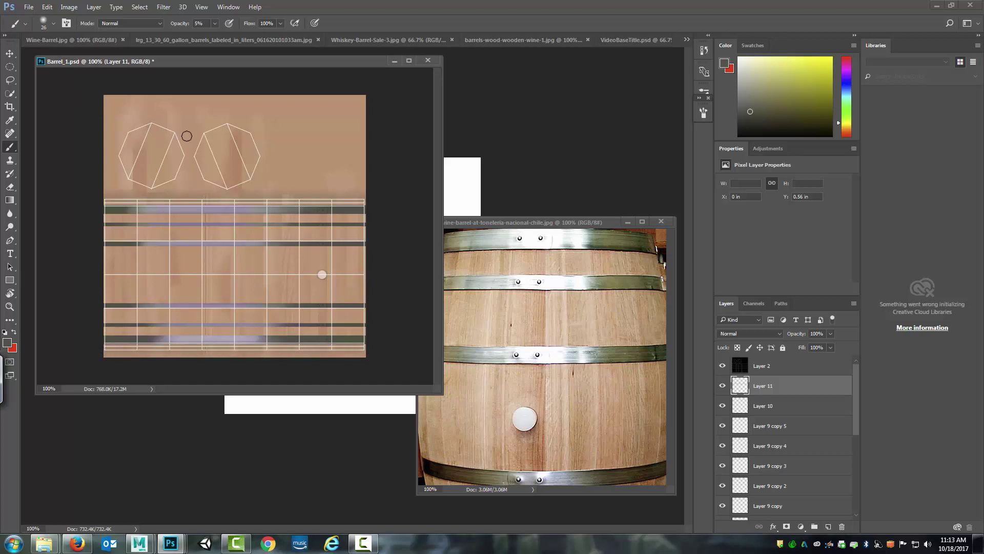
{"action": "mouse_move", "coordinate": [185, 133]}
{"action": "left_mouse_down"}
{"action": "mouse_move", "coordinate": [152, 122]}
{"action": "mouse_move", "coordinate": [184, 148]}
{"action": "mouse_move", "coordinate": [160, 124]}
{"action": "mouse_move", "coordinate": [170, 129]}
{"action": "mouse_move", "coordinate": [178, 158]}
{"action": "mouse_move", "coordinate": [157, 122]}
{"action": "mouse_move", "coordinate": [180, 149]}
{"action": "mouse_move", "coordinate": [164, 162]}
{"action": "mouse_move", "coordinate": [166, 129]}
{"action": "mouse_move", "coordinate": [178, 170]}
{"action": "mouse_move", "coordinate": [172, 161]}
{"action": "mouse_move", "coordinate": [188, 160]}
{"action": "mouse_move", "coordinate": [153, 187]}
{"action": "mouse_move", "coordinate": [141, 130]}
{"action": "mouse_move", "coordinate": [152, 123]}
{"action": "mouse_move", "coordinate": [119, 129]}
{"action": "mouse_move", "coordinate": [158, 119]}
{"action": "mouse_move", "coordinate": [114, 144]}
{"action": "mouse_move", "coordinate": [153, 120]}
{"action": "mouse_move", "coordinate": [116, 151]}
{"action": "mouse_move", "coordinate": [133, 128]}
{"action": "mouse_move", "coordinate": [125, 169]}
{"action": "mouse_move", "coordinate": [119, 133]}
{"action": "mouse_move", "coordinate": [127, 177]}
{"action": "mouse_move", "coordinate": [120, 153]}
{"action": "mouse_move", "coordinate": [134, 172]}
{"action": "mouse_move", "coordinate": [114, 152]}
{"action": "mouse_move", "coordinate": [137, 179]}
{"action": "mouse_move", "coordinate": [124, 173]}
{"action": "mouse_move", "coordinate": [159, 188]}
{"action": "mouse_move", "coordinate": [128, 182]}
{"action": "mouse_move", "coordinate": [174, 179]}
{"action": "mouse_move", "coordinate": [158, 189]}
{"action": "mouse_move", "coordinate": [178, 180]}
{"action": "mouse_move", "coordinate": [174, 145]}
{"action": "mouse_move", "coordinate": [183, 142]}
{"action": "mouse_move", "coordinate": [172, 180]}
{"action": "mouse_move", "coordinate": [191, 138]}
{"action": "mouse_move", "coordinate": [196, 153]}
{"action": "mouse_move", "coordinate": [202, 136]}
{"action": "mouse_move", "coordinate": [196, 171]}
{"action": "mouse_move", "coordinate": [193, 158]}
{"action": "mouse_move", "coordinate": [215, 185]}
{"action": "mouse_move", "coordinate": [184, 165]}
{"action": "mouse_move", "coordinate": [237, 190]}
{"action": "mouse_move", "coordinate": [204, 183]}
{"action": "mouse_move", "coordinate": [224, 189]}
{"action": "mouse_move", "coordinate": [255, 177]}
{"action": "mouse_move", "coordinate": [232, 191]}
{"action": "mouse_move", "coordinate": [249, 179]}
{"action": "mouse_move", "coordinate": [256, 158]}
{"action": "mouse_move", "coordinate": [229, 191]}
{"action": "mouse_move", "coordinate": [255, 168]}
{"action": "mouse_move", "coordinate": [255, 178]}
{"action": "mouse_move", "coordinate": [261, 150]}
{"action": "mouse_move", "coordinate": [229, 124]}
{"action": "mouse_move", "coordinate": [257, 161]}
{"action": "mouse_move", "coordinate": [230, 129]}
{"action": "mouse_move", "coordinate": [261, 155]}
{"action": "mouse_move", "coordinate": [241, 130]}
{"action": "mouse_move", "coordinate": [208, 126]}
{"action": "mouse_move", "coordinate": [205, 169]}
{"action": "left_mouse_up"}
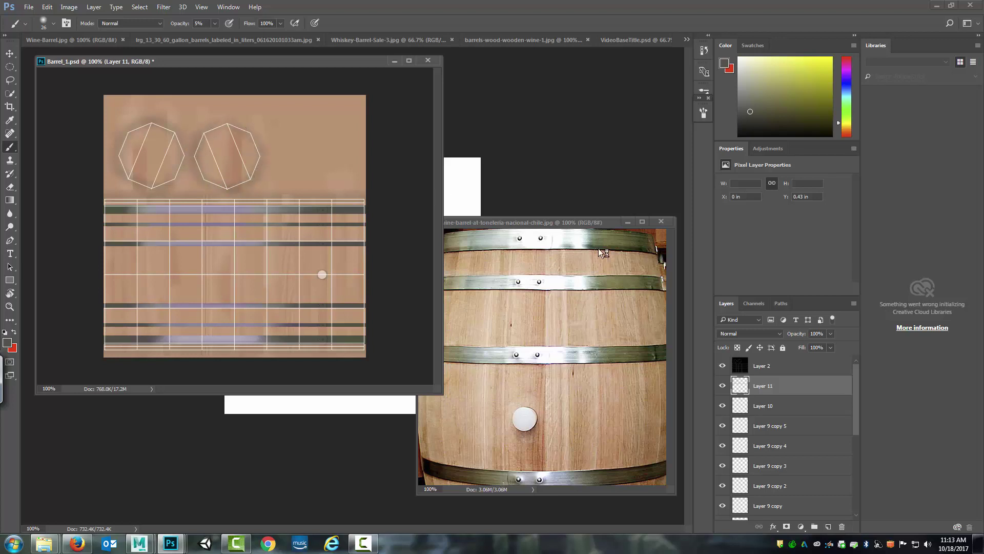
Switch the Layer 11 shading off and on for comparison and try adjusting its opacity
{"action": "left_click", "coordinate": [722, 386]}
{"action": "left_click", "coordinate": [723, 385]}
{"action": "left_click", "coordinate": [830, 334]}
{"action": "left_click_drag", "start_coordinate": [795, 346], "coordinate": [813, 342]}
Hide the Layer 2 UV wireframe and save the Barrel_1 document
{"action": "left_click", "coordinate": [721, 365]}
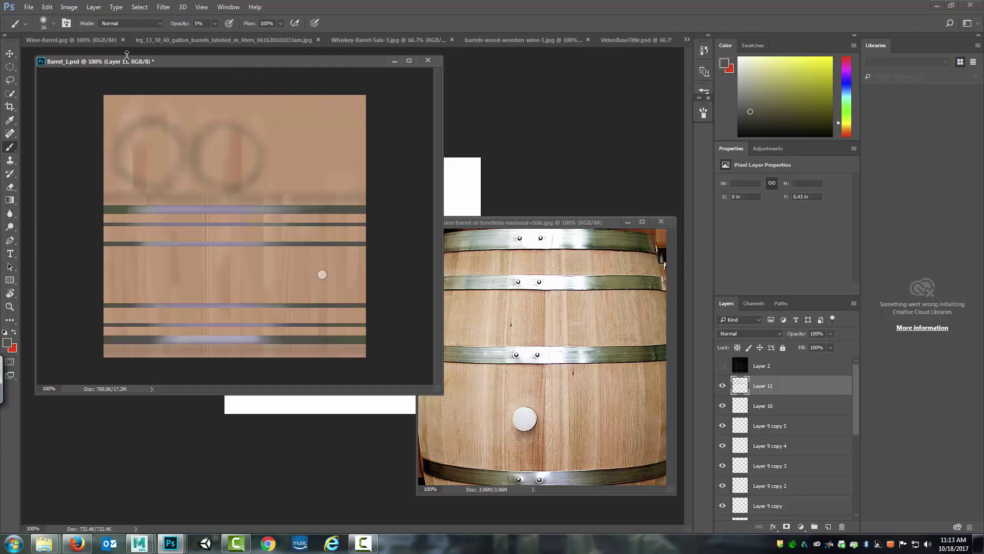
{"action": "left_click", "coordinate": [29, 8]}
{"action": "left_click", "coordinate": [42, 113]}
Save a Targa copy of the texture as Barrel_1_Tex in the 3D_1_1 project's sourceimages folder at 24 bits/pixel
{"action": "left_click", "coordinate": [25, 6]}
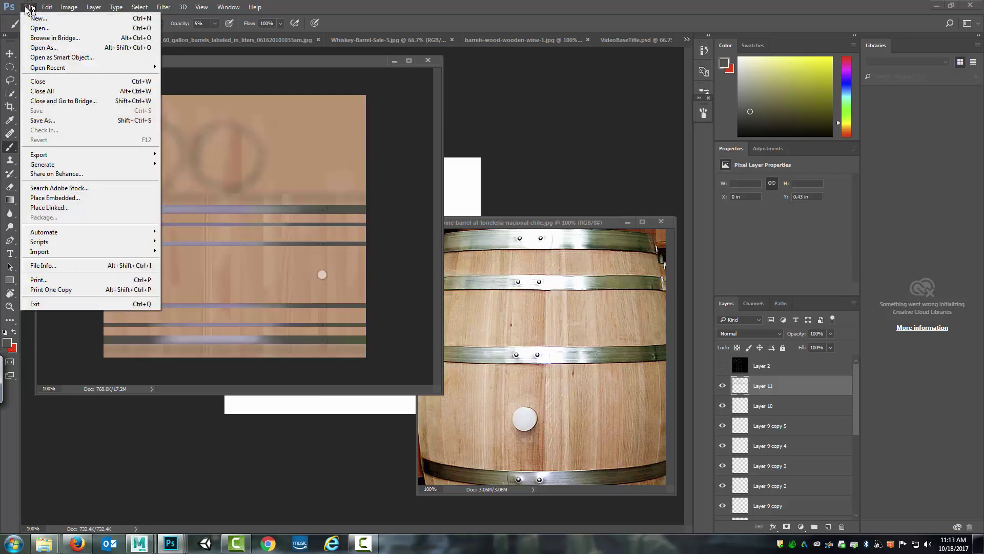
{"action": "left_click", "coordinate": [34, 123]}
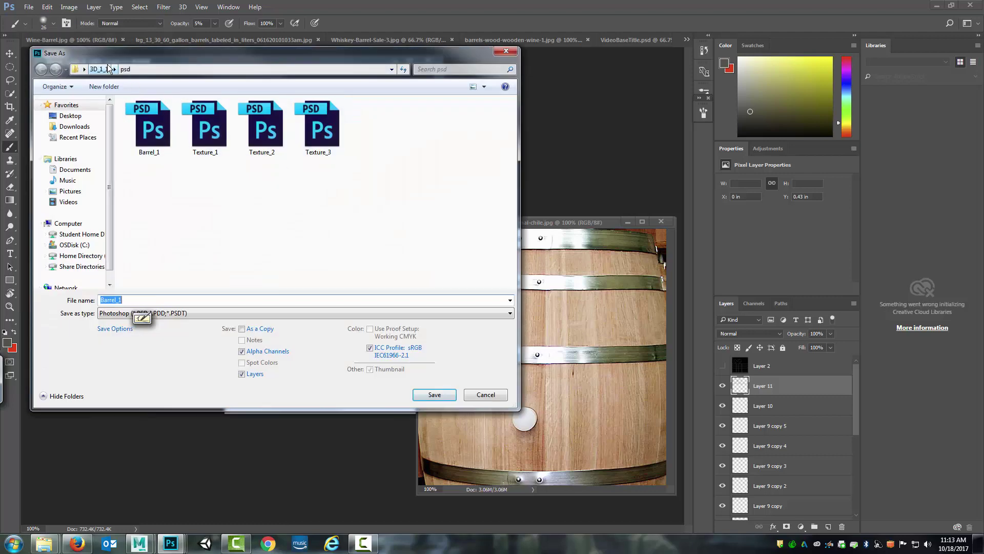
{"action": "left_click", "coordinate": [99, 69]}
{"action": "double_click", "coordinate": [166, 256]}
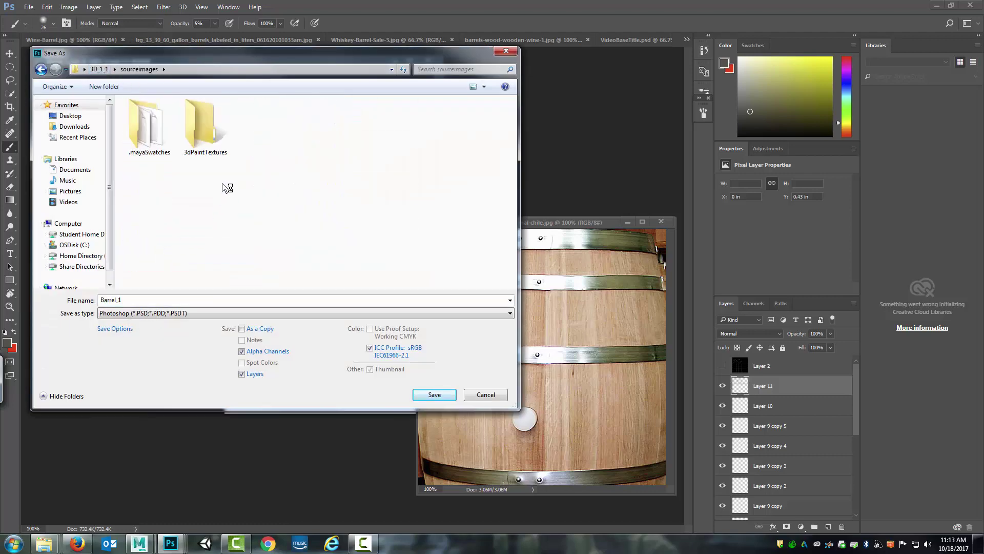
{"action": "left_click", "coordinate": [174, 313]}
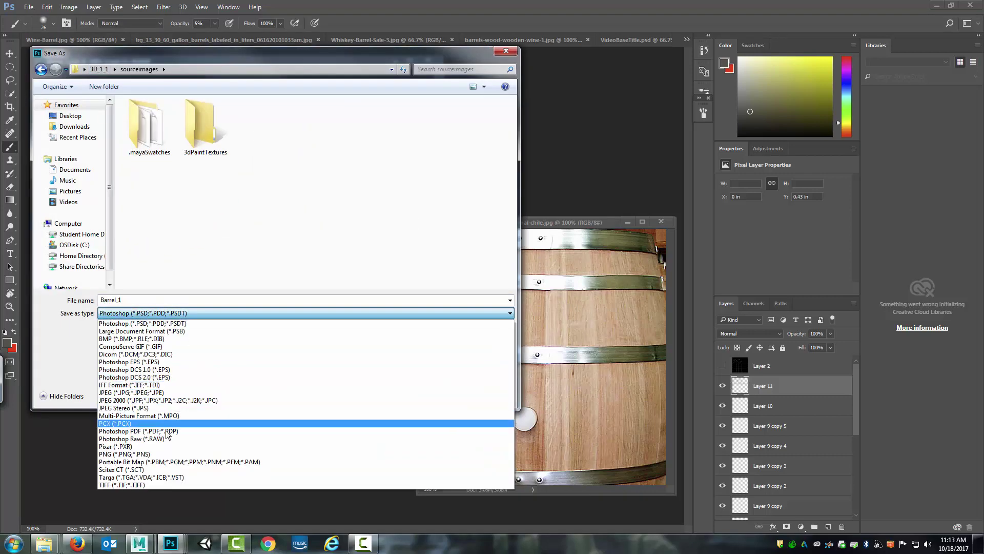
{"action": "left_click", "coordinate": [165, 477]}
{"action": "double_click", "coordinate": [138, 301]}
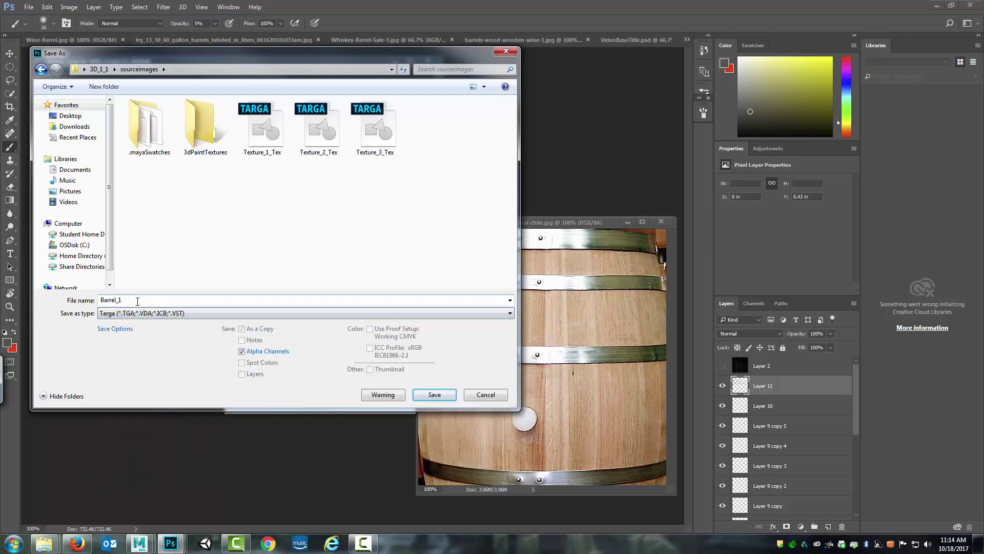
{"action": "left_click", "coordinate": [137, 300]}
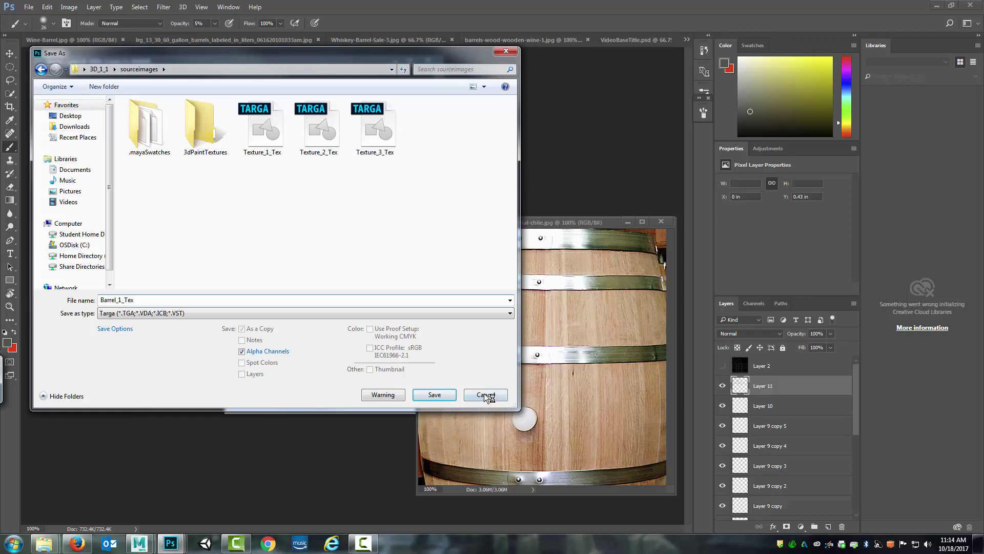
{"action": "left_click", "coordinate": [444, 395]}
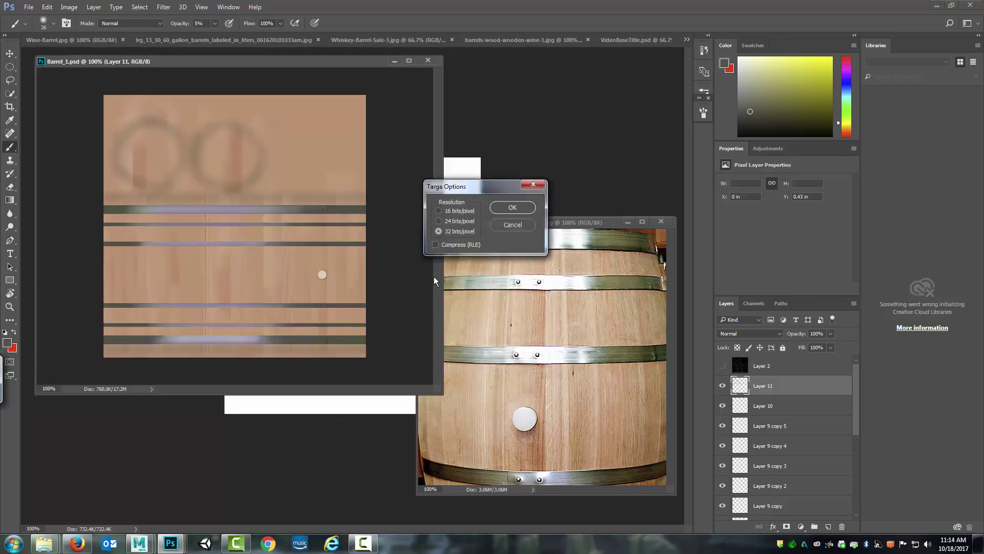
{"action": "left_click", "coordinate": [440, 221]}
{"action": "left_click", "coordinate": [512, 207]}
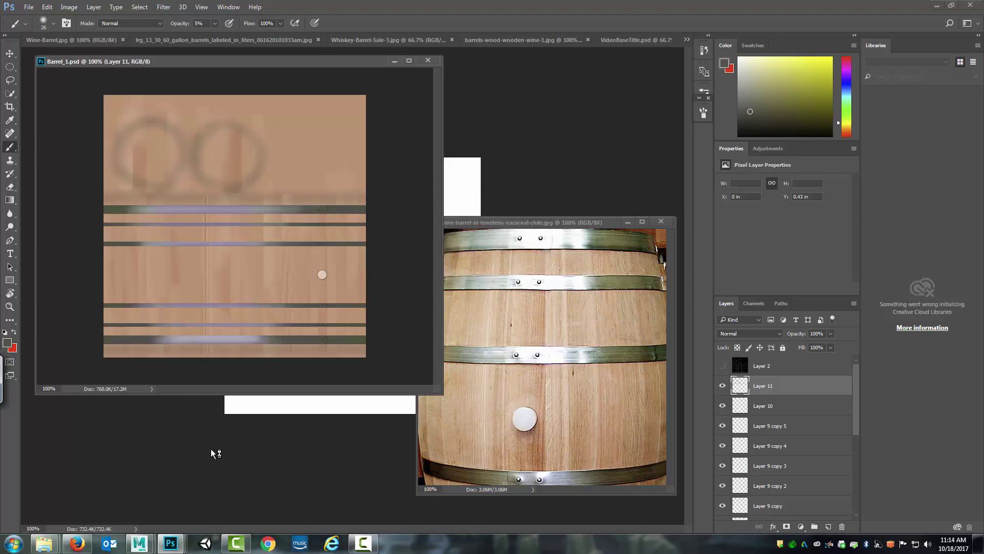
Switch to Maya and connect a file texture using Barrel_1_Tex.tga to the color of the barrel's Barrel_1_Mat material
{"action": "mouse_move", "coordinate": [144, 546]}
{"action": "left_click", "coordinate": [187, 500]}
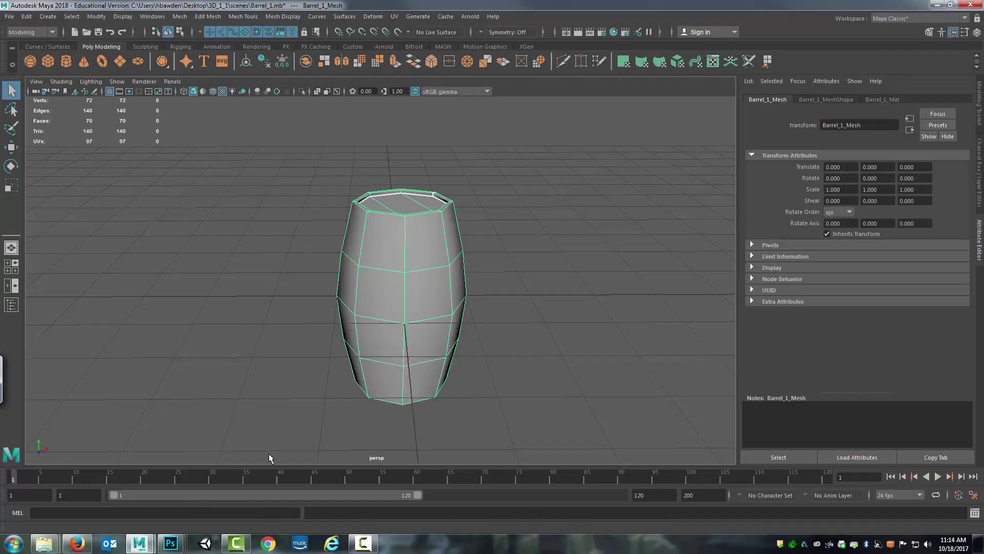
{"action": "left_click", "coordinate": [894, 101]}
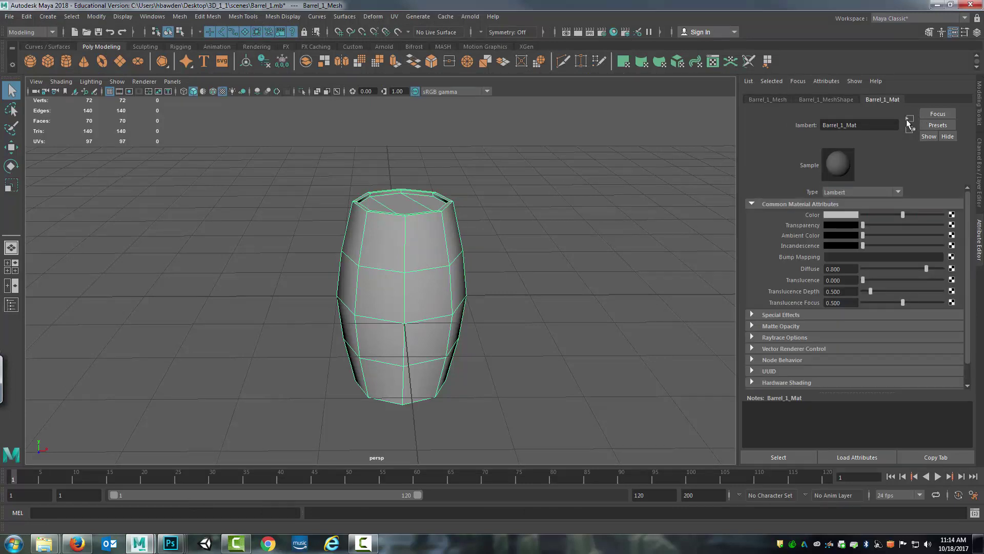
{"action": "left_click", "coordinate": [951, 215]}
{"action": "left_click", "coordinate": [427, 270]}
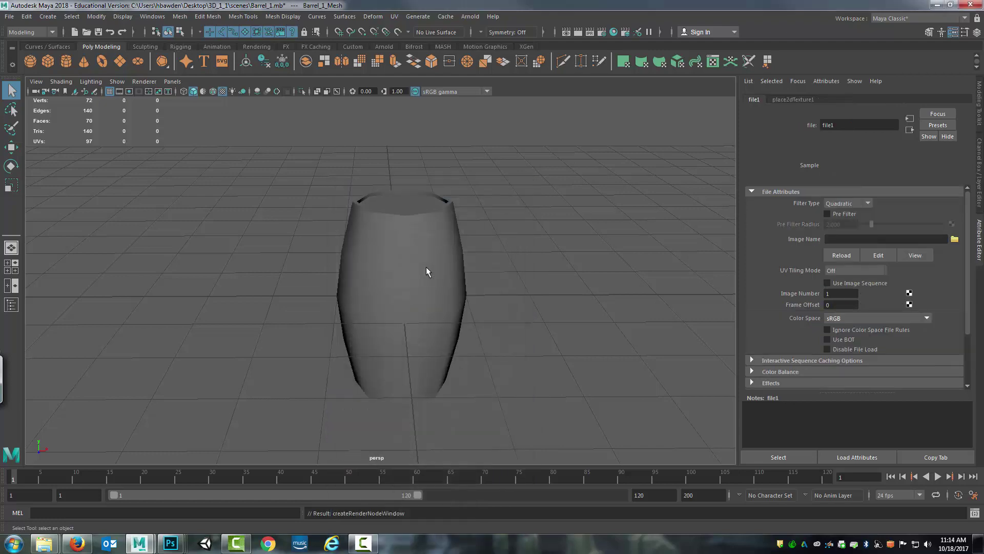
{"action": "left_click", "coordinate": [954, 240]}
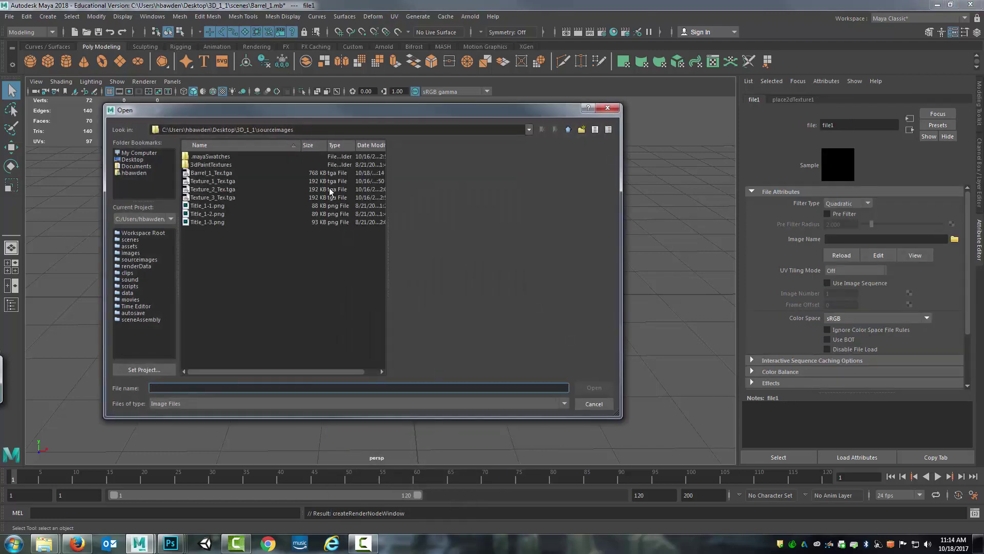
{"action": "left_click", "coordinate": [215, 173]}
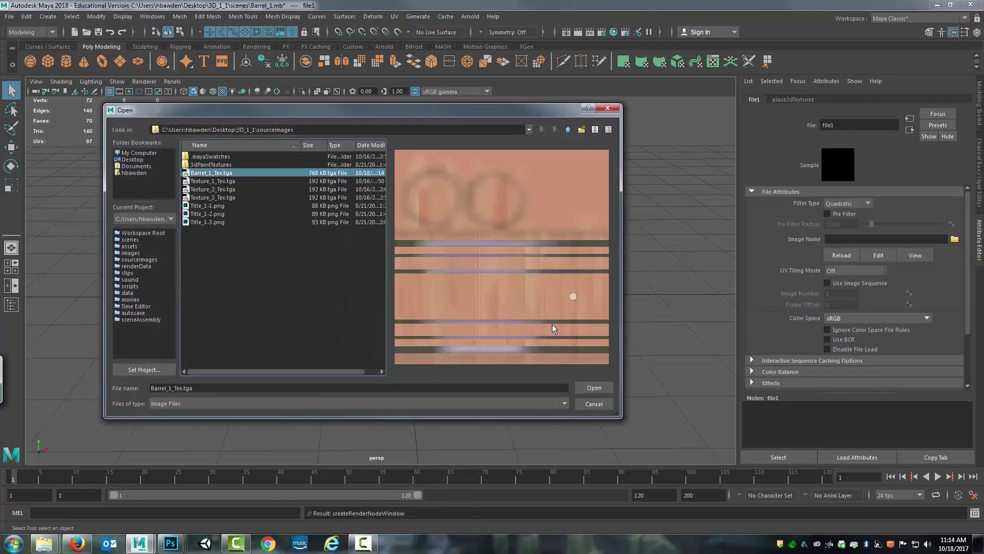
{"action": "left_click", "coordinate": [594, 388]}
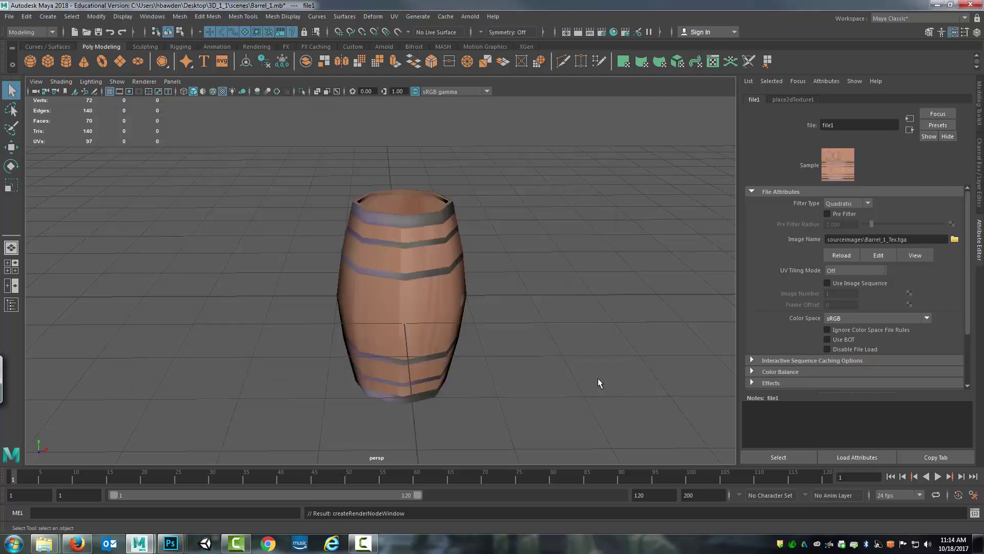
Hide the viewport grid and deselect the barrel for an unobstructed view of the texture
{"action": "left_click_drag", "start_coordinate": [547, 268], "coordinate": [451, 267]}
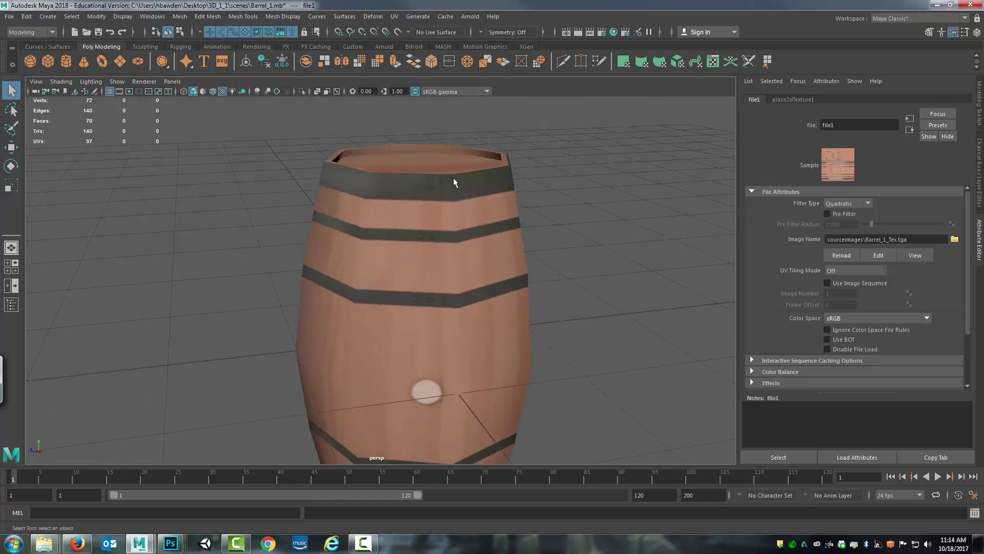
{"action": "left_click_drag", "start_coordinate": [474, 314], "coordinate": [400, 304]}
{"action": "scroll", "coordinate": [410, 314], "scroll_direction": "down", "scroll_amount": 10}
{"action": "left_click", "coordinate": [386, 294]}
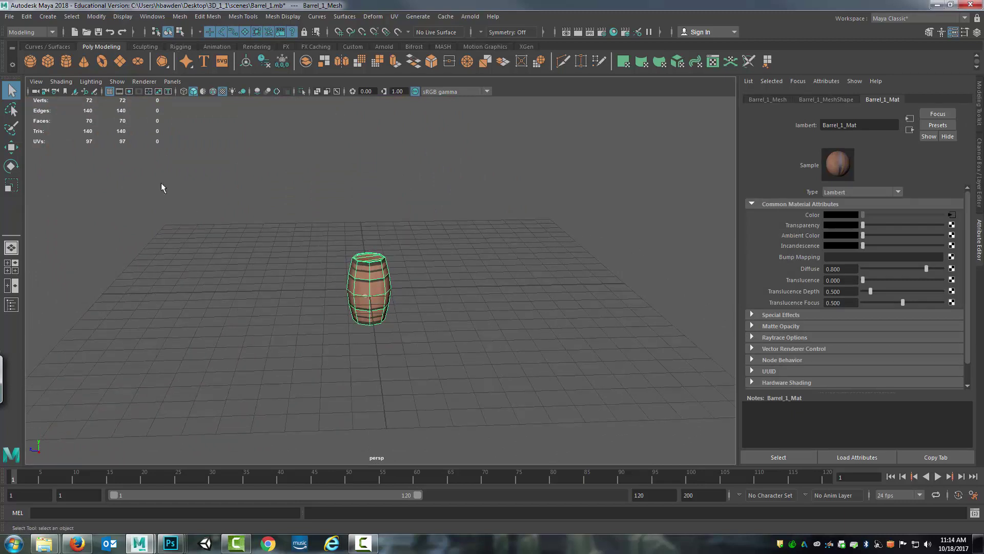
{"action": "left_click", "coordinate": [109, 90]}
{"action": "scroll", "coordinate": [478, 294], "scroll_direction": "up", "scroll_amount": 1}
{"action": "left_click", "coordinate": [479, 294]}
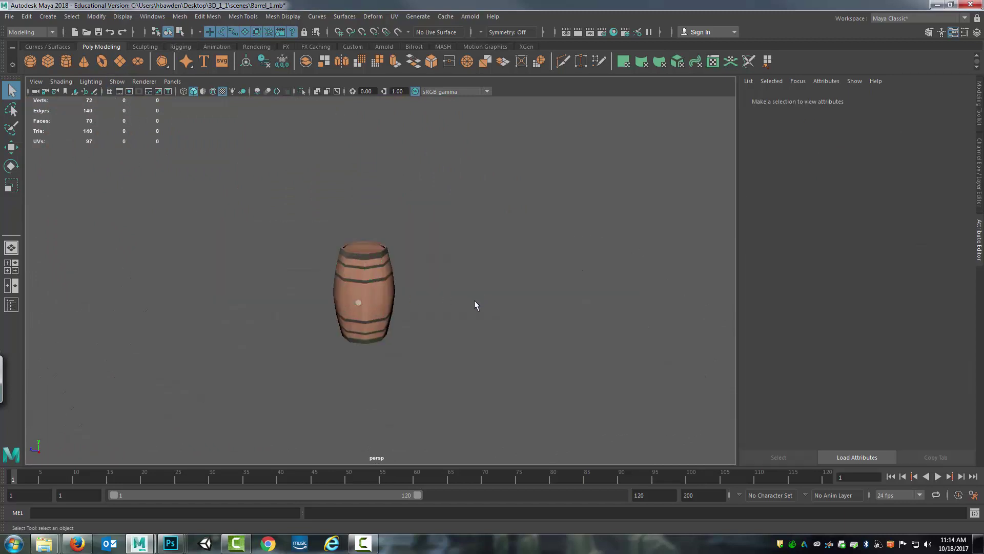
Examine the hoops, rivets, bung and top rim of the textured barrel up close and from several sides
{"action": "scroll", "coordinate": [474, 300], "scroll_direction": "down", "scroll_amount": 2}
{"action": "scroll", "coordinate": [441, 289], "scroll_direction": "up", "scroll_amount": 3}
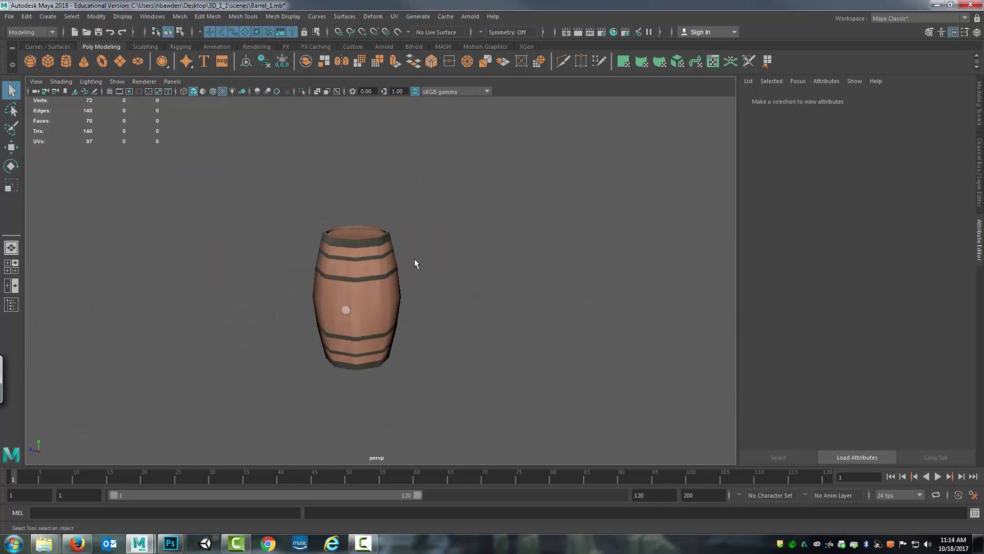
{"action": "scroll", "coordinate": [414, 263], "scroll_direction": "up", "scroll_amount": 5}
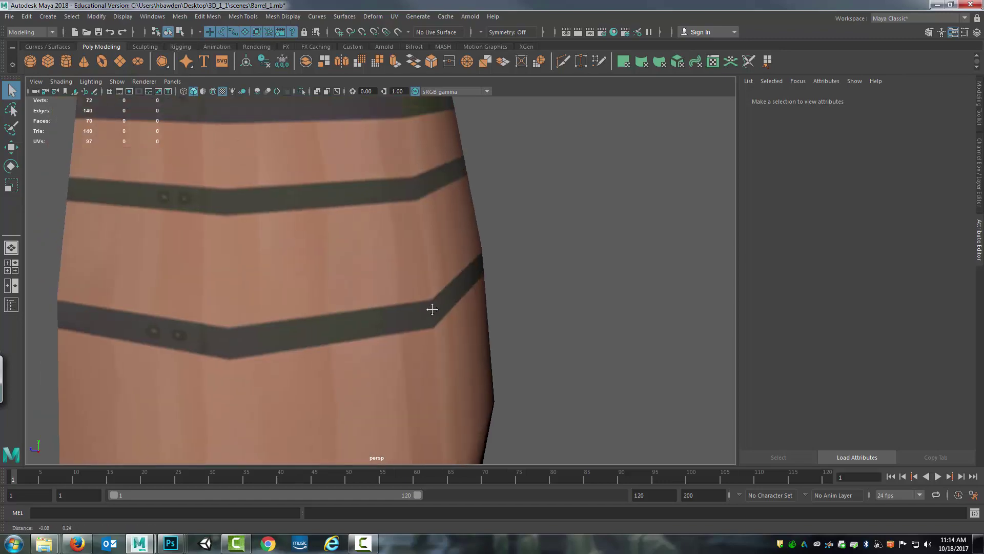
{"action": "left_click", "coordinate": [369, 277]}
{"action": "left_click_drag", "start_coordinate": [464, 241], "coordinate": [492, 279]}
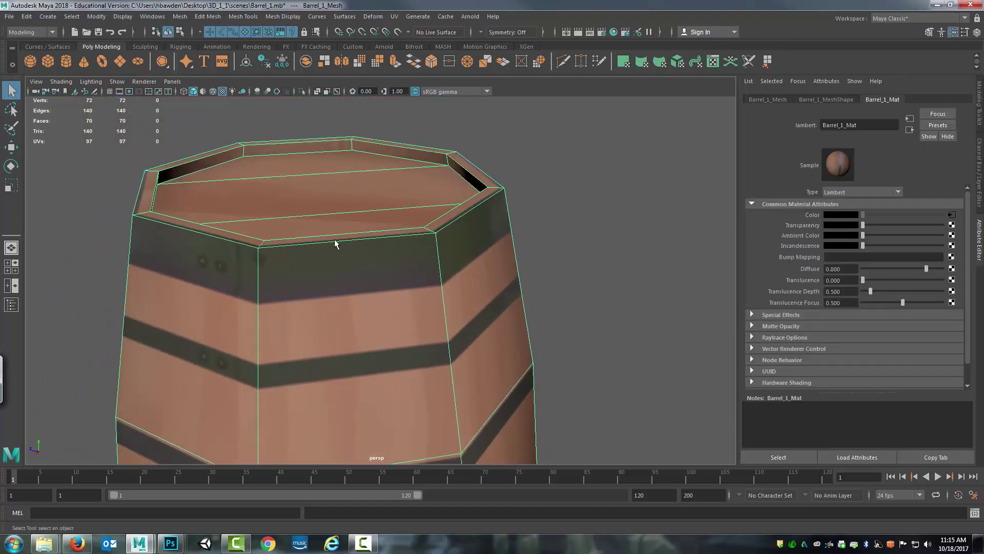
{"action": "left_click_drag", "start_coordinate": [501, 358], "coordinate": [333, 182]}
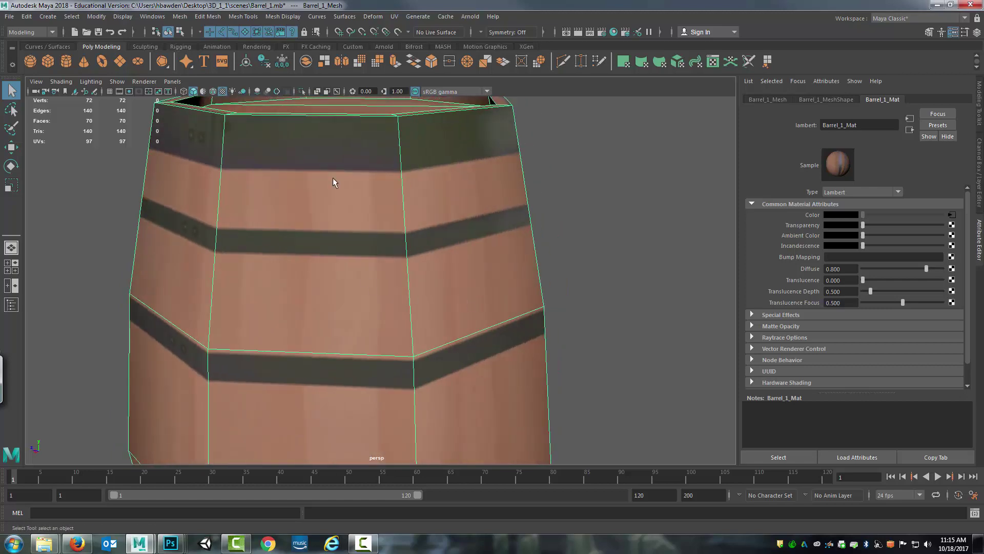
{"action": "scroll", "coordinate": [383, 364], "scroll_direction": "down", "scroll_amount": 5}
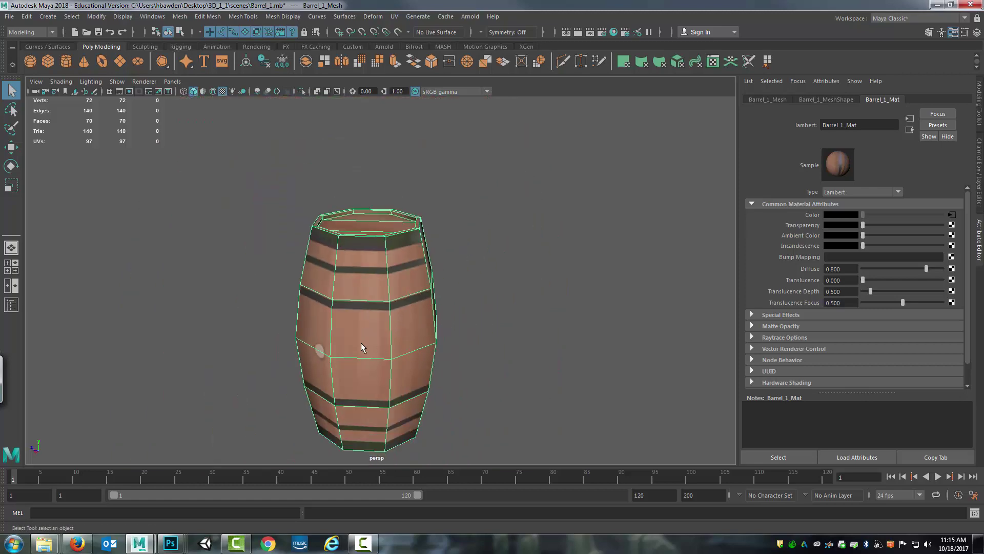
{"action": "left_click_drag", "start_coordinate": [362, 345], "coordinate": [456, 316]}
{"action": "scroll", "coordinate": [451, 331], "scroll_direction": "up", "scroll_amount": 4}
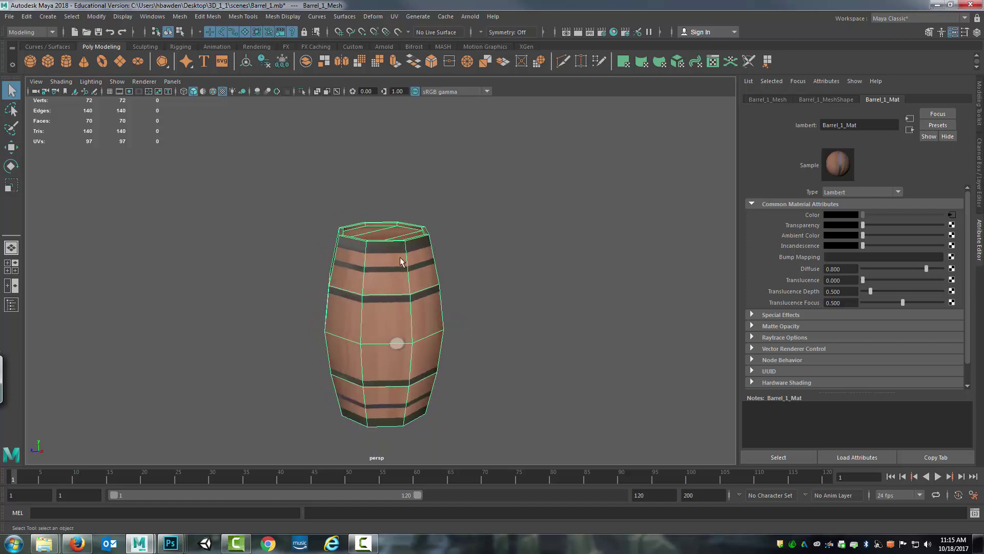
{"action": "left_click_drag", "start_coordinate": [467, 365], "coordinate": [429, 356]}
{"action": "scroll", "coordinate": [430, 356], "scroll_direction": "up", "scroll_amount": 3}
{"action": "scroll", "coordinate": [429, 357], "scroll_direction": "down", "scroll_amount": 5}
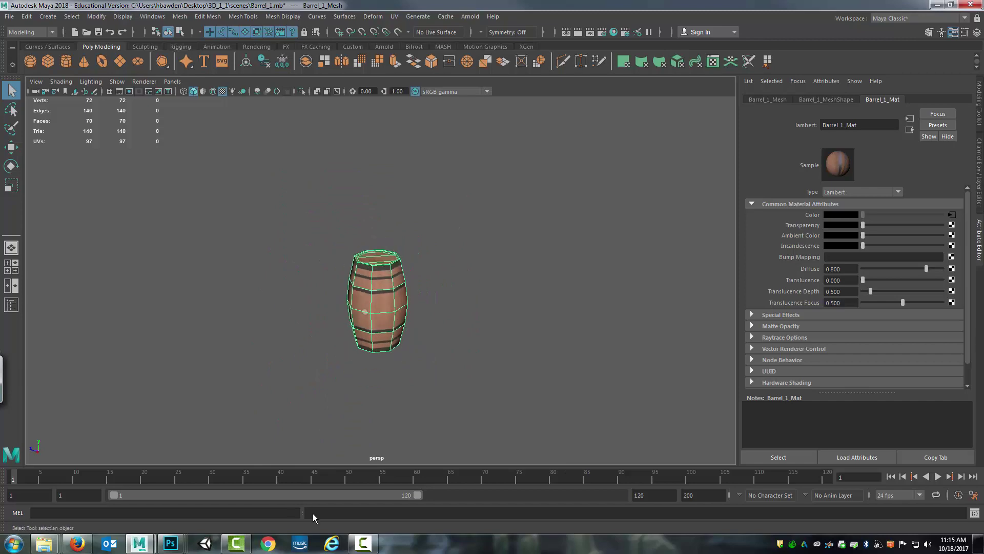
Switch to Photoshop to check the flat Barrel_1 texture and return to Maya
{"action": "mouse_move", "coordinate": [170, 543]}
{"action": "left_click", "coordinate": [275, 497]}
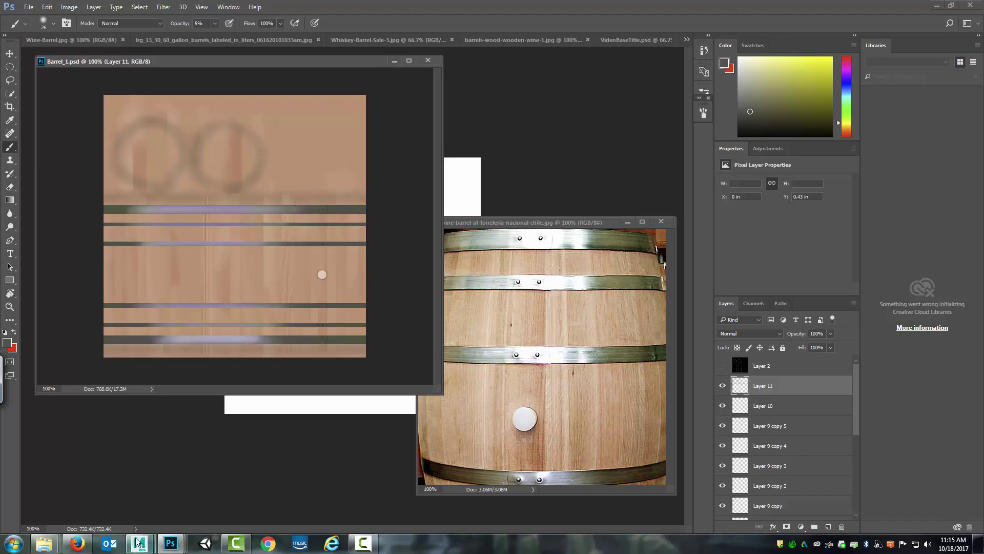
{"action": "mouse_move", "coordinate": [140, 542]}
{"action": "left_click", "coordinate": [194, 506]}
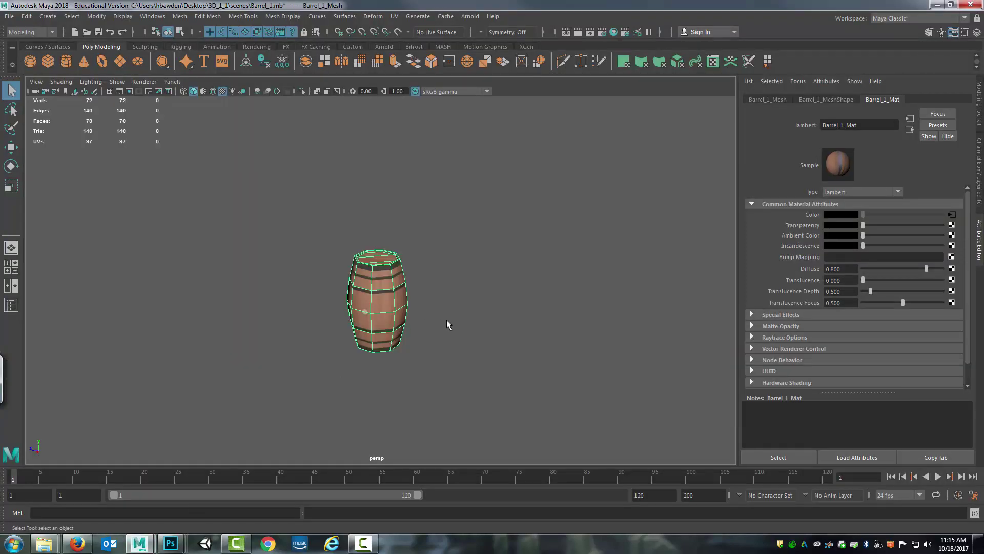
Try cutting a vertical edge loop and a horizontal loop along the second hoop with Multi-Cut, undo both and leave the tool
{"action": "scroll", "coordinate": [448, 328], "scroll_direction": "up", "scroll_amount": 4}
{"action": "left_click_drag", "start_coordinate": [448, 340], "coordinate": [385, 333]}
{"action": "scroll", "coordinate": [393, 334], "scroll_direction": "up", "scroll_amount": 3}
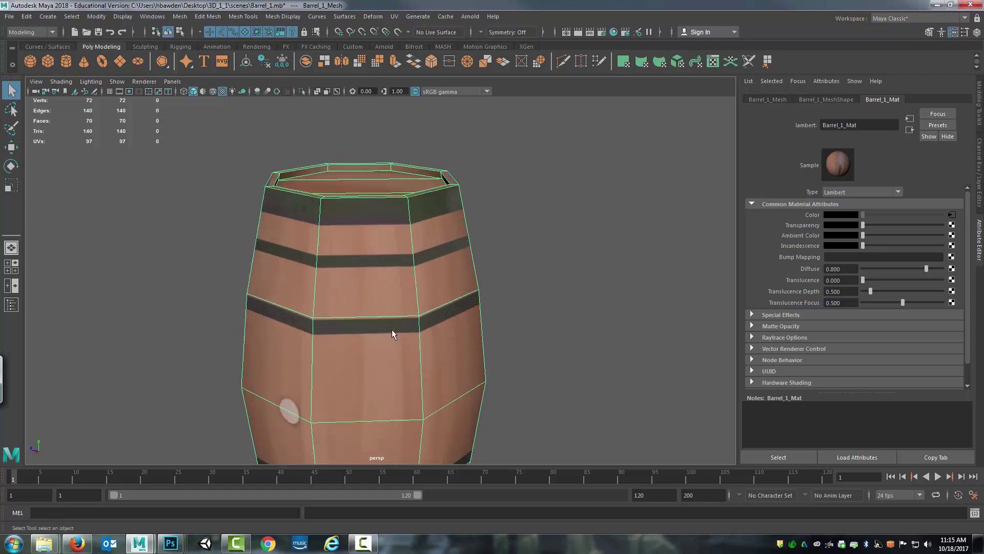
{"action": "left_click", "coordinate": [563, 61]}
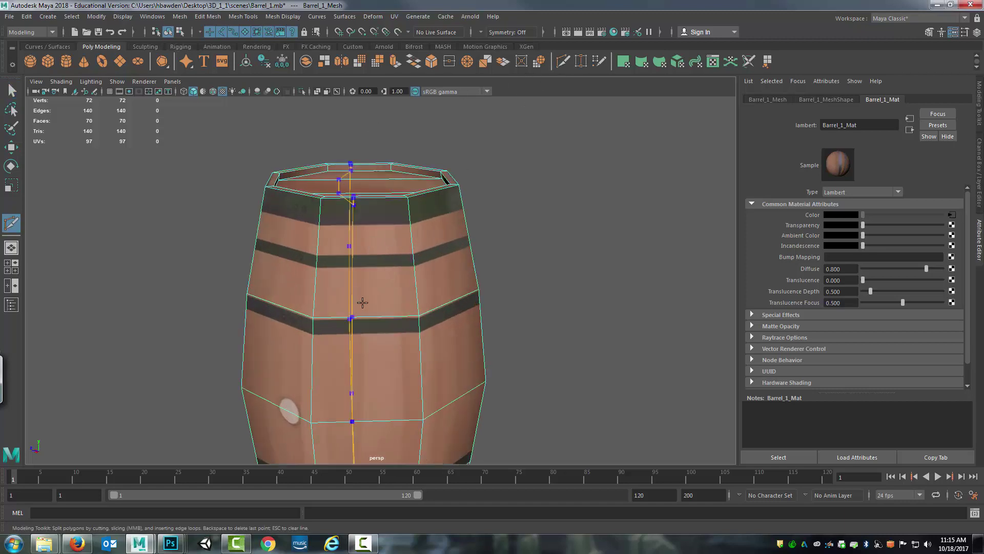
{"action": "left_click", "coordinate": [363, 325], "text": "ctrl"}
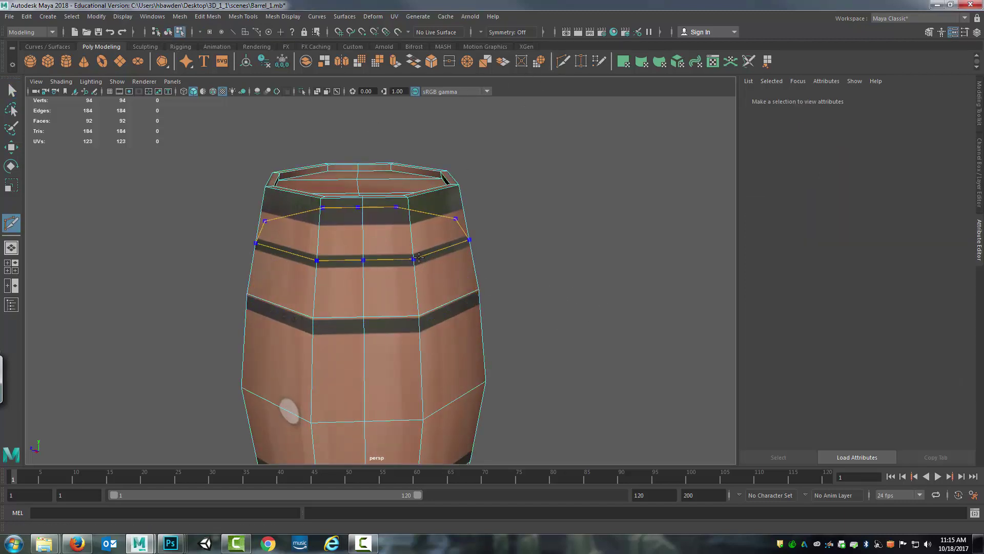
{"action": "scroll", "coordinate": [577, 267], "scroll_direction": "up", "scroll_amount": 5}
{"action": "scroll", "coordinate": [583, 268], "scroll_direction": "down", "scroll_amount": 2}
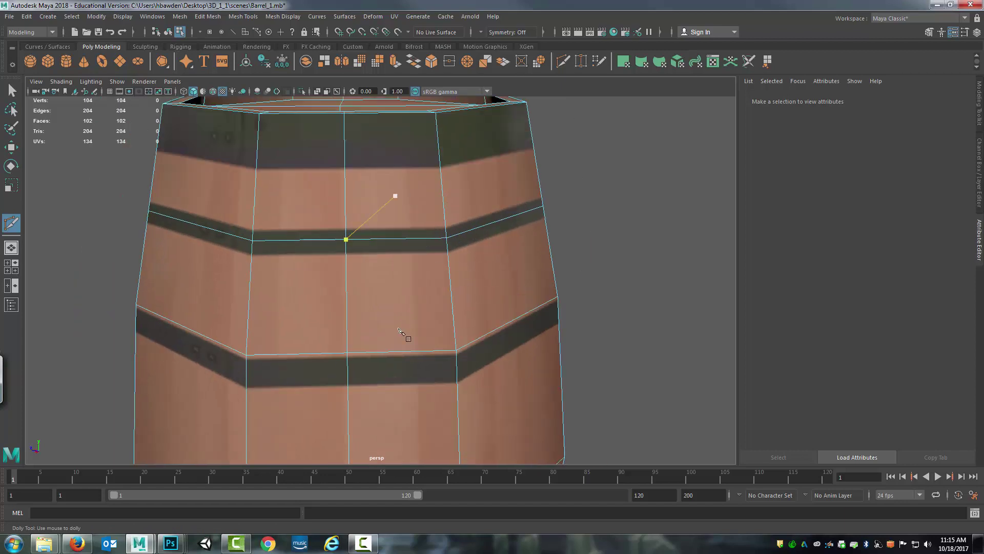
{"action": "scroll", "coordinate": [458, 330], "scroll_direction": "down", "scroll_amount": 1}
{"action": "scroll", "coordinate": [458, 329], "scroll_direction": "down", "scroll_amount": 5}
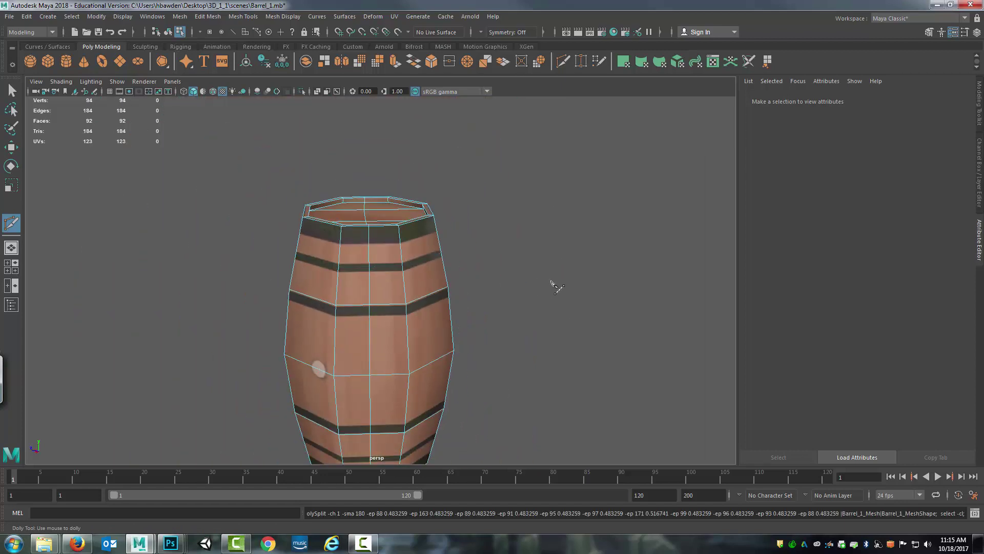
{"action": "key", "text": "ctrl+z"}
{"action": "left_click_drag", "start_coordinate": [417, 286], "coordinate": [208, 171]}
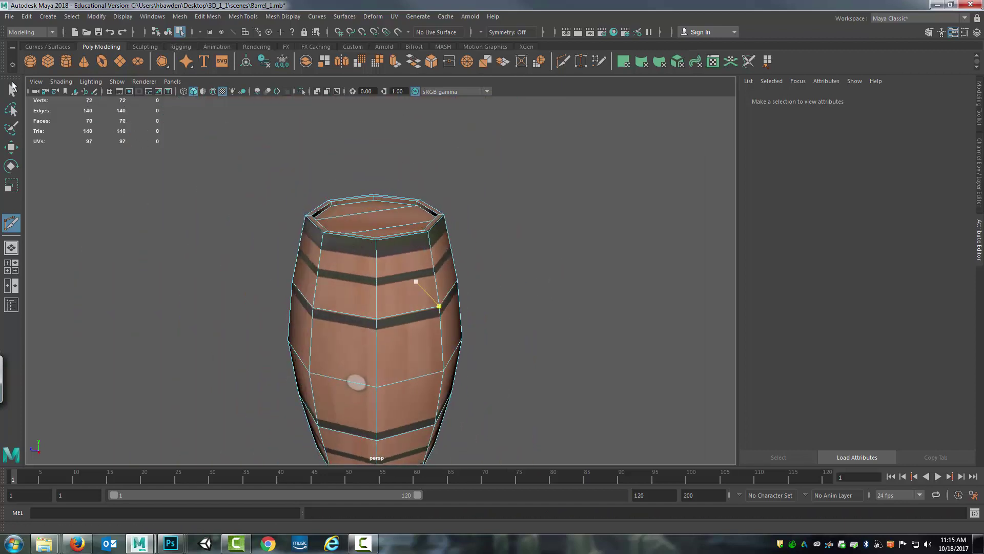
{"action": "left_click", "coordinate": [11, 95]}
Examine the barrel's lid, rim and upper hoops from above and from several sides
{"action": "scroll", "coordinate": [503, 285], "scroll_direction": "up", "scroll_amount": 3}
{"action": "scroll", "coordinate": [439, 307], "scroll_direction": "down", "scroll_amount": 4}
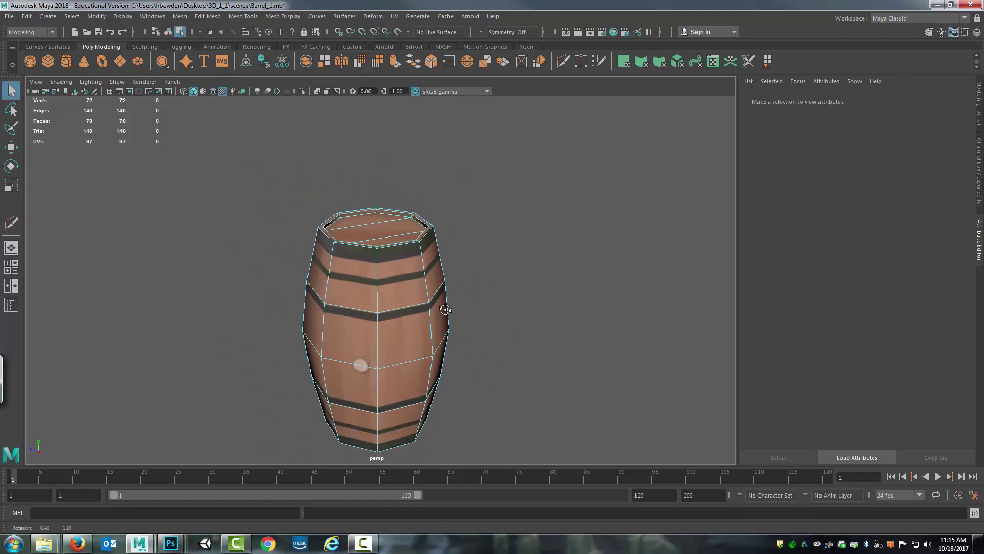
{"action": "left_click_drag", "start_coordinate": [439, 307], "coordinate": [489, 278]}
{"action": "scroll", "coordinate": [474, 278], "scroll_direction": "up", "scroll_amount": 5}
{"action": "scroll", "coordinate": [534, 270], "scroll_direction": "up", "scroll_amount": 3}
{"action": "scroll", "coordinate": [536, 246], "scroll_direction": "down", "scroll_amount": 4}
{"action": "left_click_drag", "start_coordinate": [536, 246], "coordinate": [536, 256]}
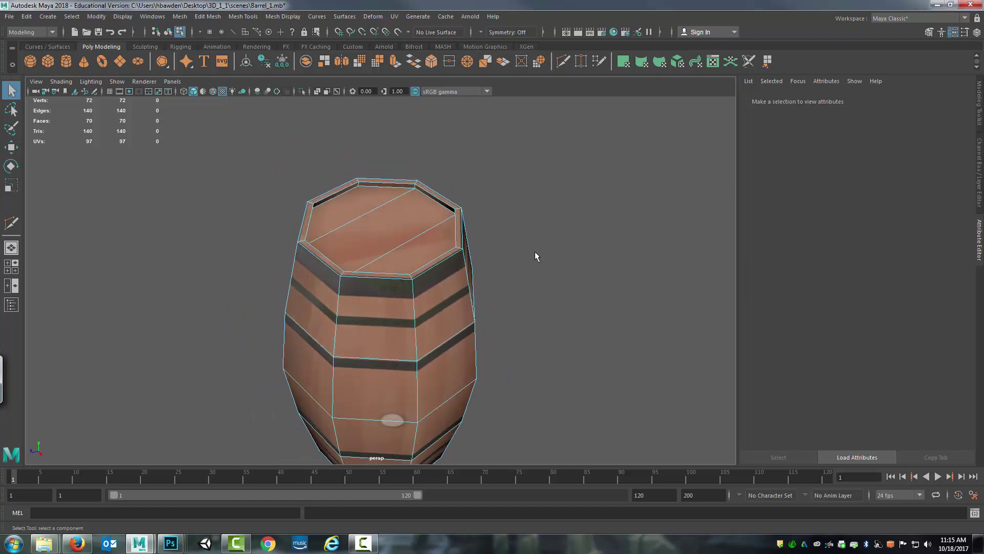
{"action": "scroll", "coordinate": [530, 256], "scroll_direction": "up", "scroll_amount": 4}
{"action": "scroll", "coordinate": [488, 235], "scroll_direction": "down", "scroll_amount": 4}
{"action": "left_click_drag", "start_coordinate": [487, 235], "coordinate": [462, 256]}
{"action": "scroll", "coordinate": [466, 256], "scroll_direction": "up", "scroll_amount": 3}
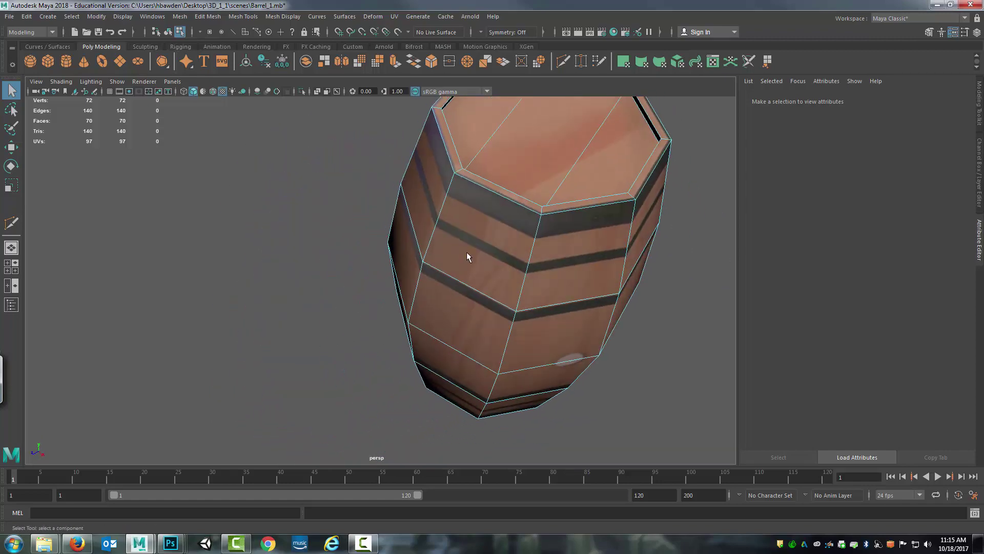
Leave component selection on the barrel mesh and return it to object mode
{"action": "left_click_drag", "start_coordinate": [503, 214], "coordinate": [315, 265]}
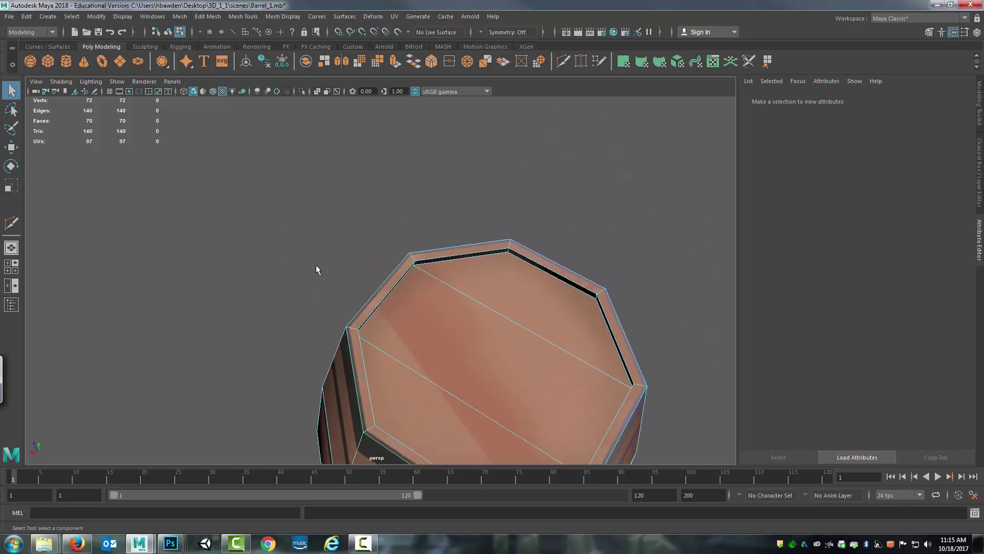
{"action": "right_click", "coordinate": [406, 293]}
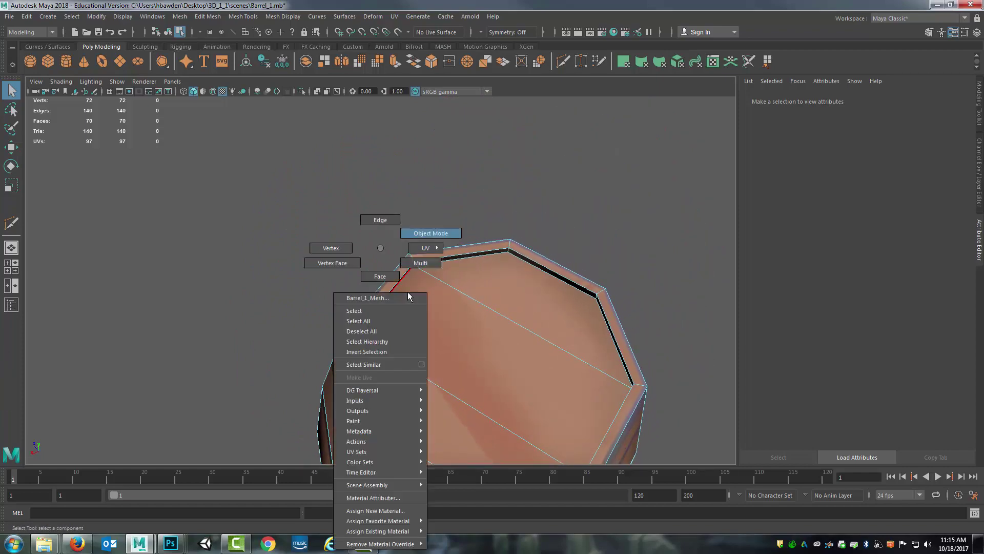
{"action": "left_click", "coordinate": [432, 233]}
Examine the whole textured barrel from above and from the sides, then select its mesh to show the wireframe
{"action": "left_click_drag", "start_coordinate": [380, 266], "coordinate": [307, 203]}
{"action": "left_click_drag", "start_coordinate": [296, 245], "coordinate": [337, 262]}
{"action": "scroll", "coordinate": [420, 339], "scroll_direction": "down", "scroll_amount": 5}
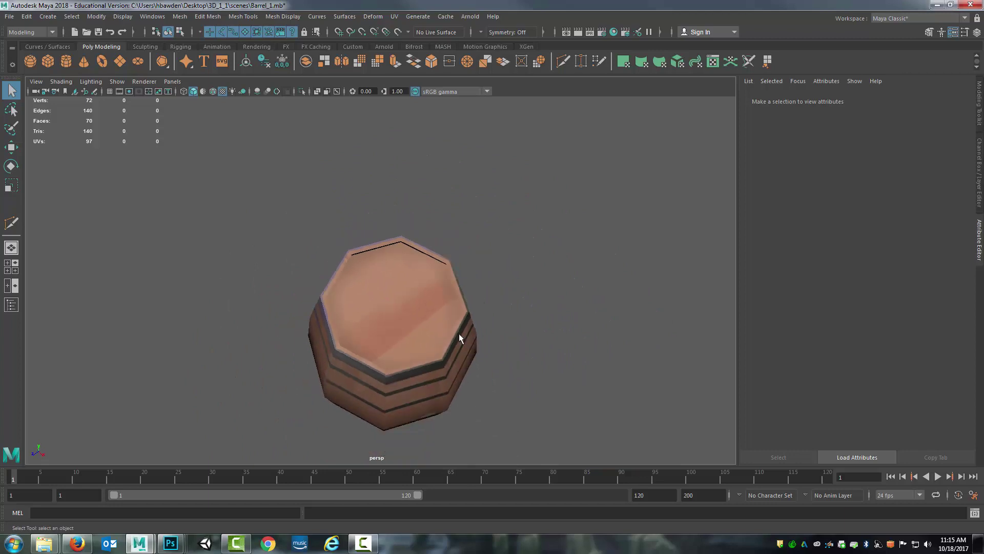
{"action": "left_click_drag", "start_coordinate": [421, 338], "coordinate": [490, 373]}
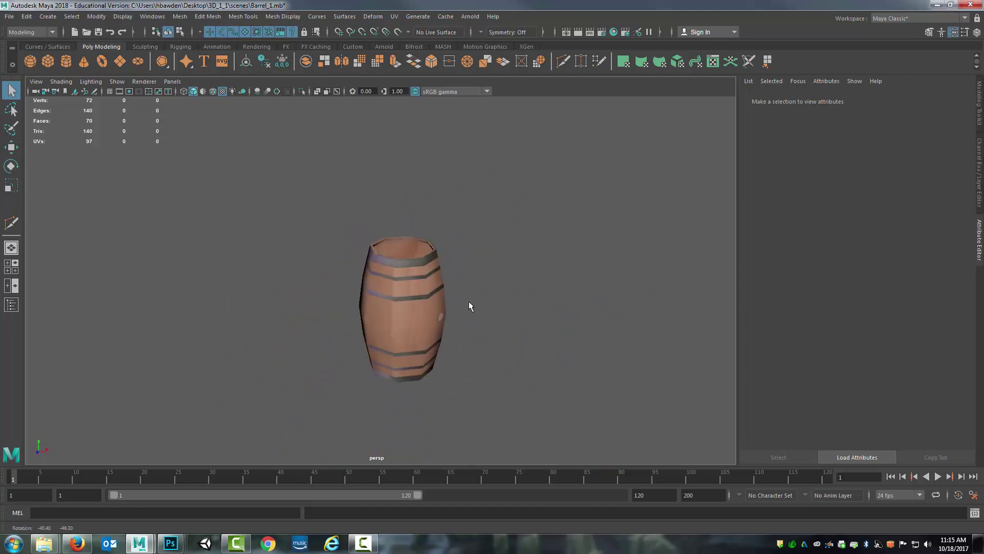
{"action": "scroll", "coordinate": [469, 306], "scroll_direction": "up", "scroll_amount": 4}
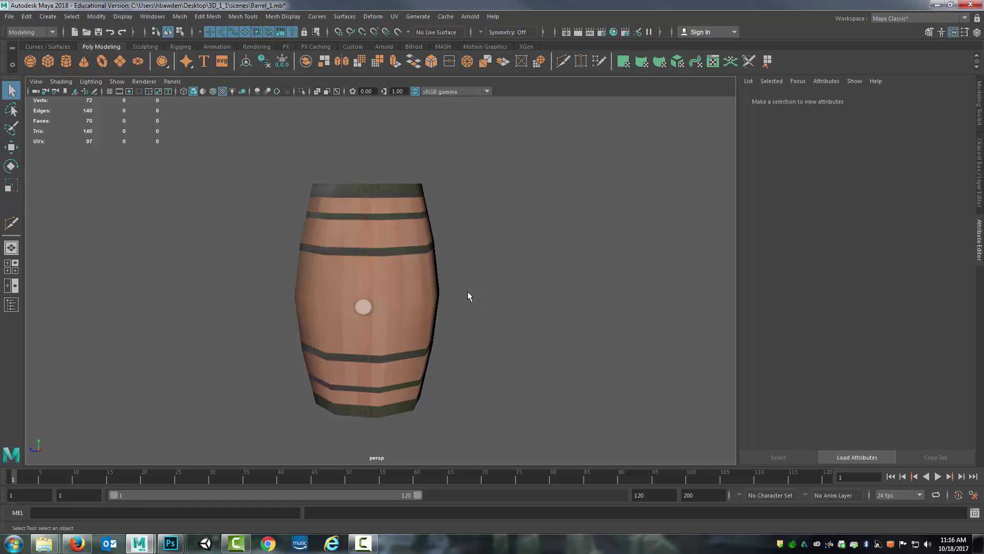
{"action": "left_click", "coordinate": [440, 259]}
{"action": "left_click_drag", "start_coordinate": [440, 266], "coordinate": [367, 418], "text": "alt"}
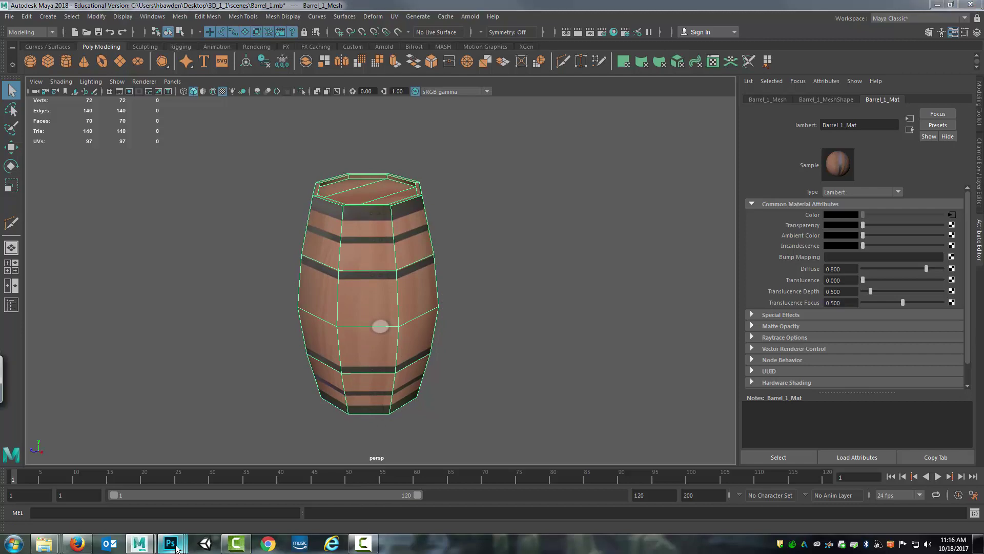
Switch to Photoshop and show the Whiskey-Barrel-Sale-3.jpg reference unobstructed, minimising the Barrel_1.psd and oak wine barrel image windows
{"action": "mouse_move", "coordinate": [171, 542]}
{"action": "left_click", "coordinate": [267, 491]}
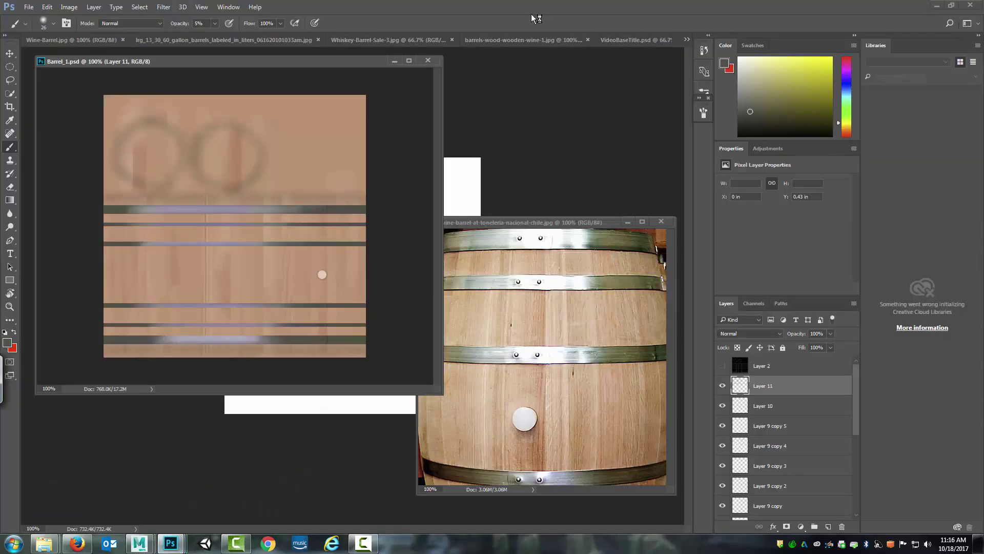
{"action": "left_click", "coordinate": [230, 41]}
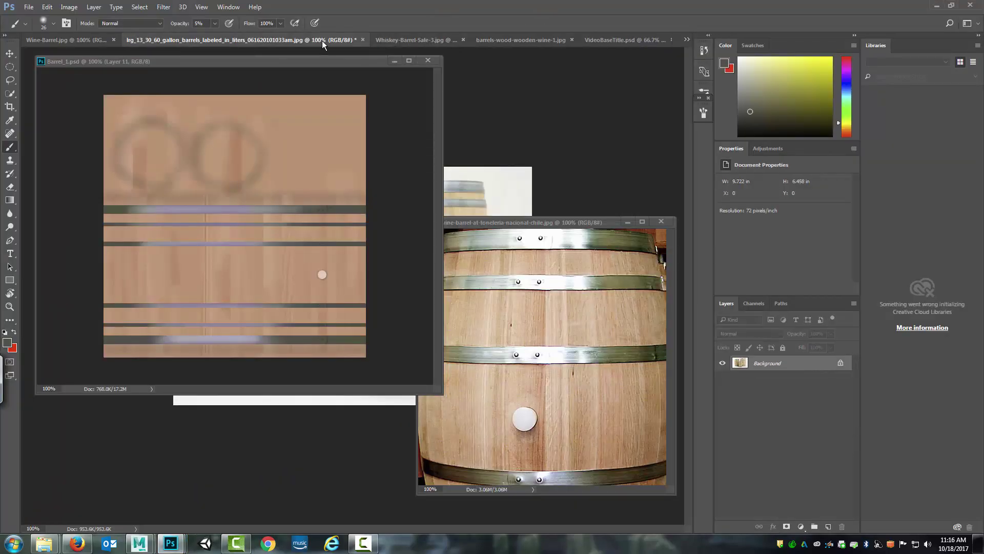
{"action": "left_click", "coordinate": [410, 39]}
{"action": "left_click", "coordinate": [393, 61]}
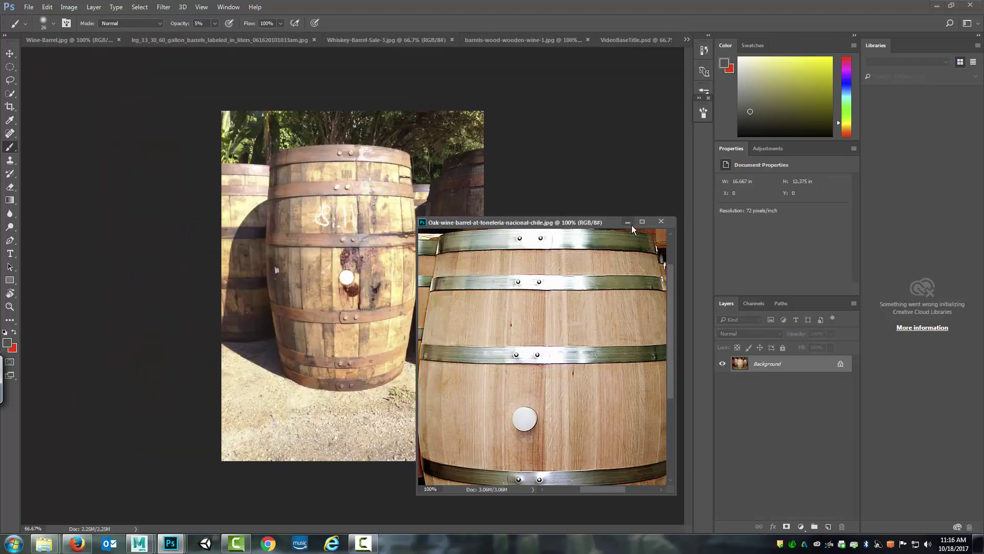
{"action": "left_click", "coordinate": [629, 223]}
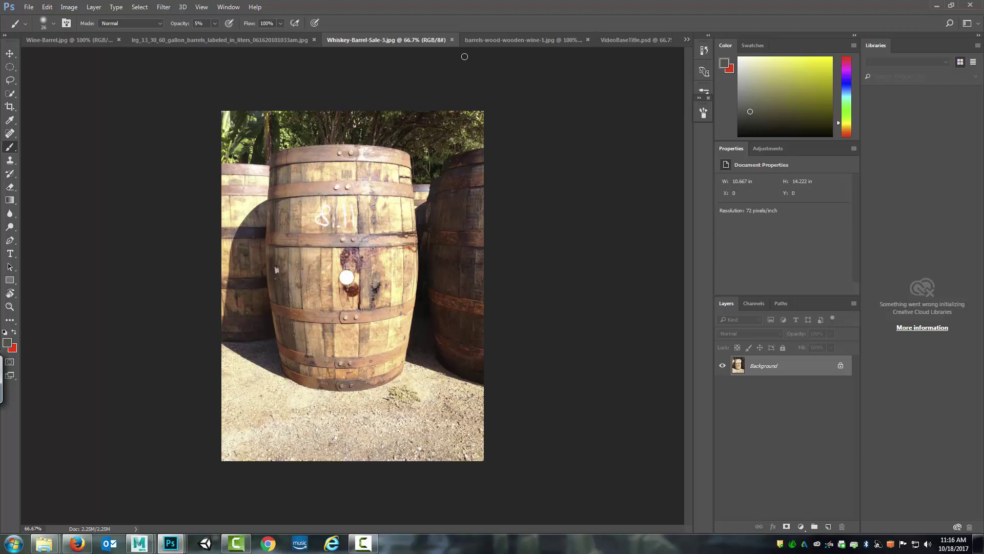
Compare the barrels-wood-wooden-wine-1, Wine-Barrel and Whiskey-Barrel-Sale-3 reference photos with the flat Barrel_1.psd texture
{"action": "left_click", "coordinate": [502, 41]}
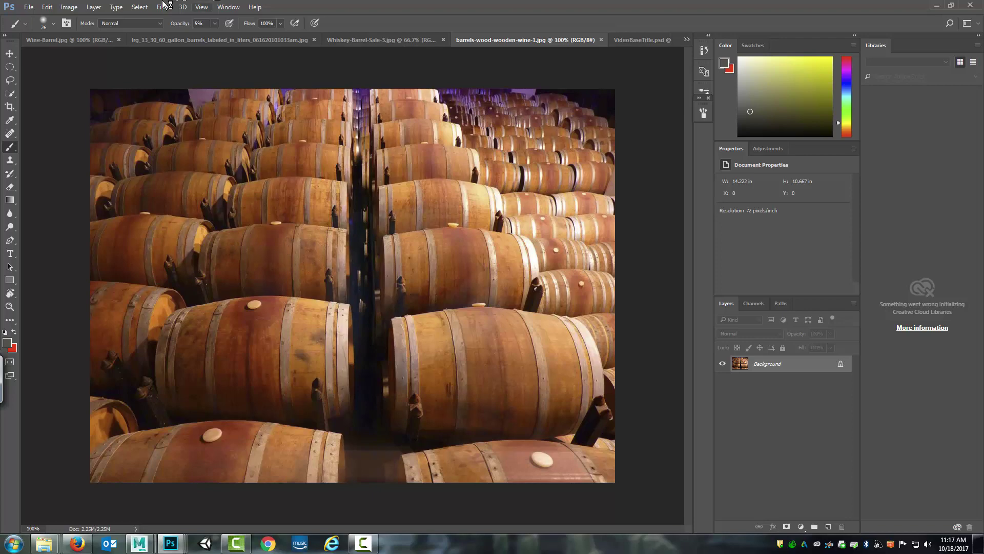
{"action": "left_click", "coordinate": [78, 41]}
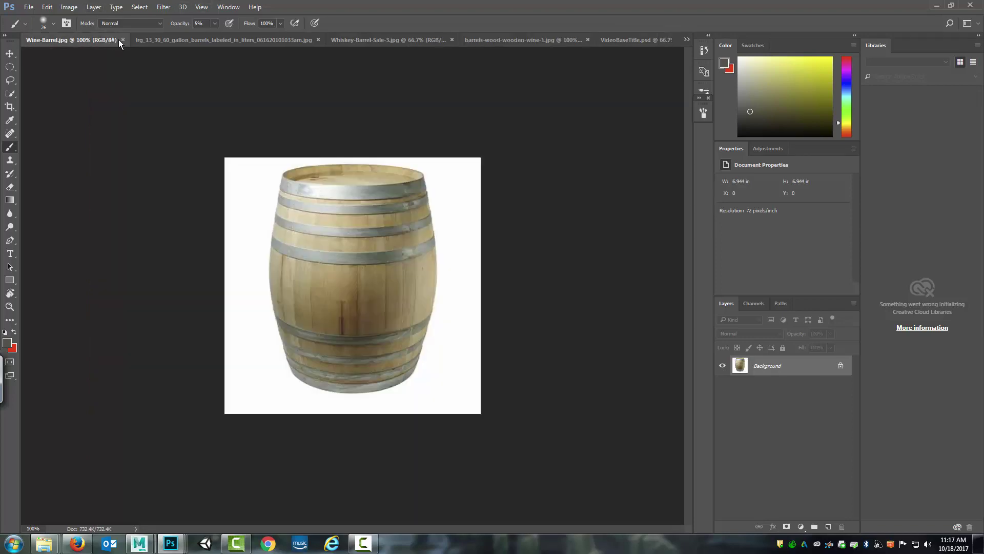
{"action": "left_click", "coordinate": [556, 41]}
{"action": "mouse_move", "coordinate": [173, 546]}
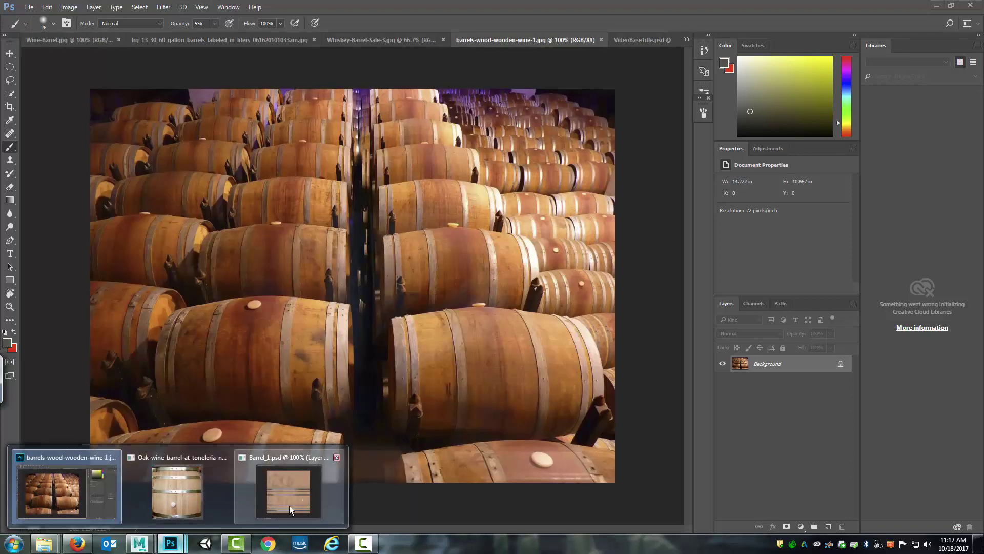
{"action": "left_click", "coordinate": [290, 505]}
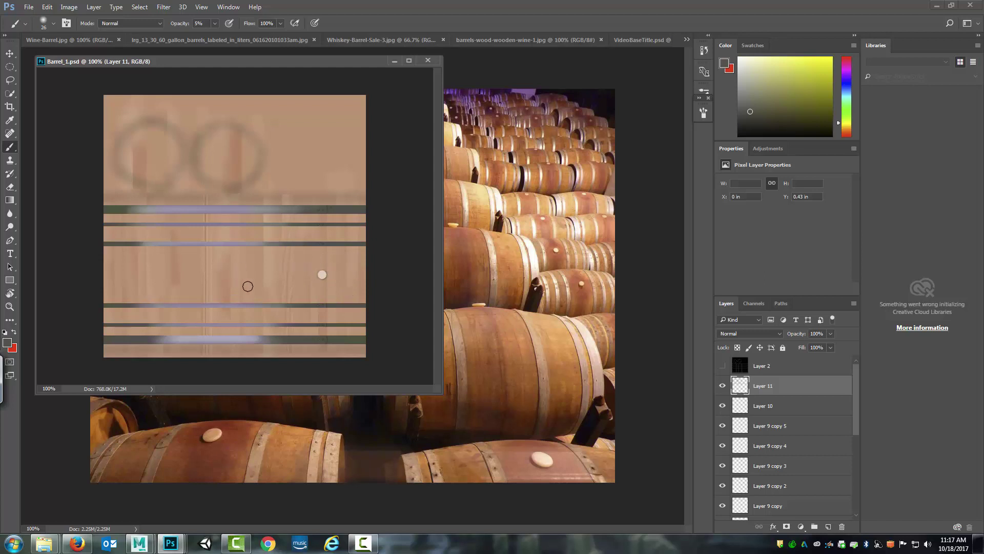
{"action": "left_click", "coordinate": [395, 61]}
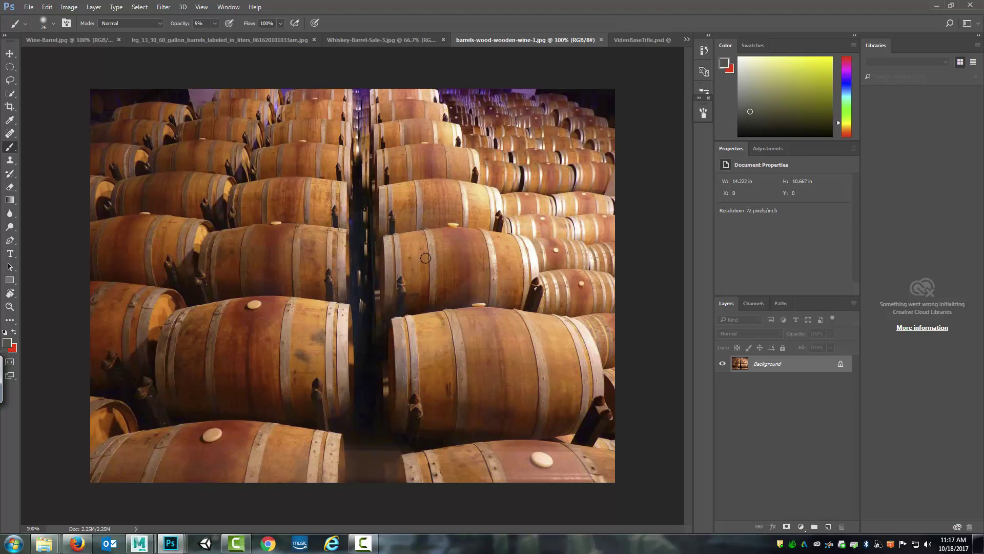
{"action": "left_click", "coordinate": [394, 40]}
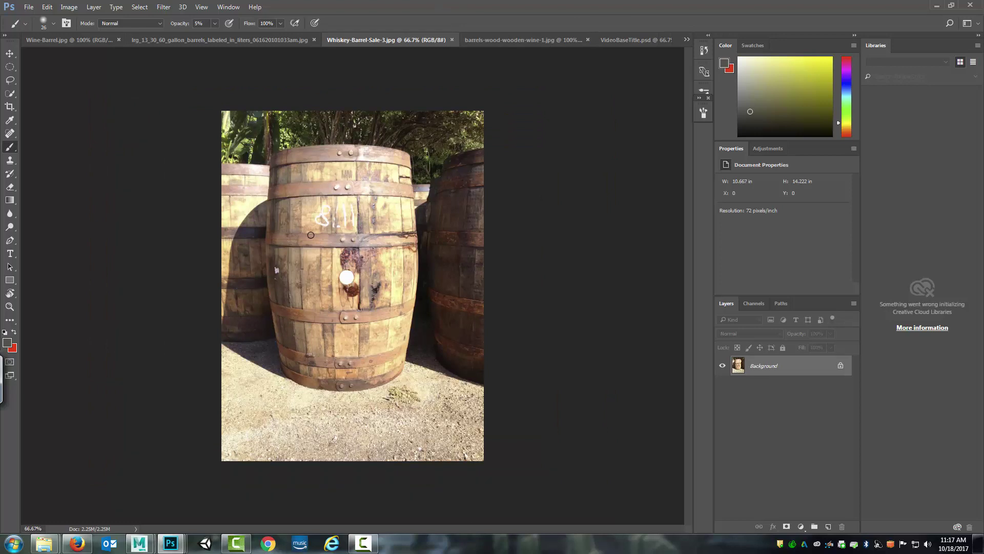
{"action": "left_click_drag", "start_coordinate": [314, 222], "coordinate": [322, 210]}
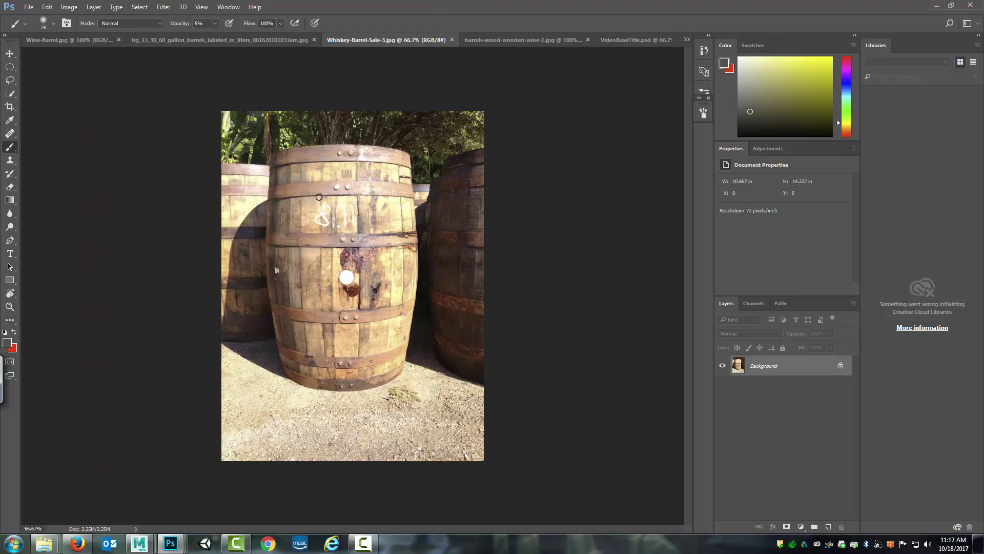